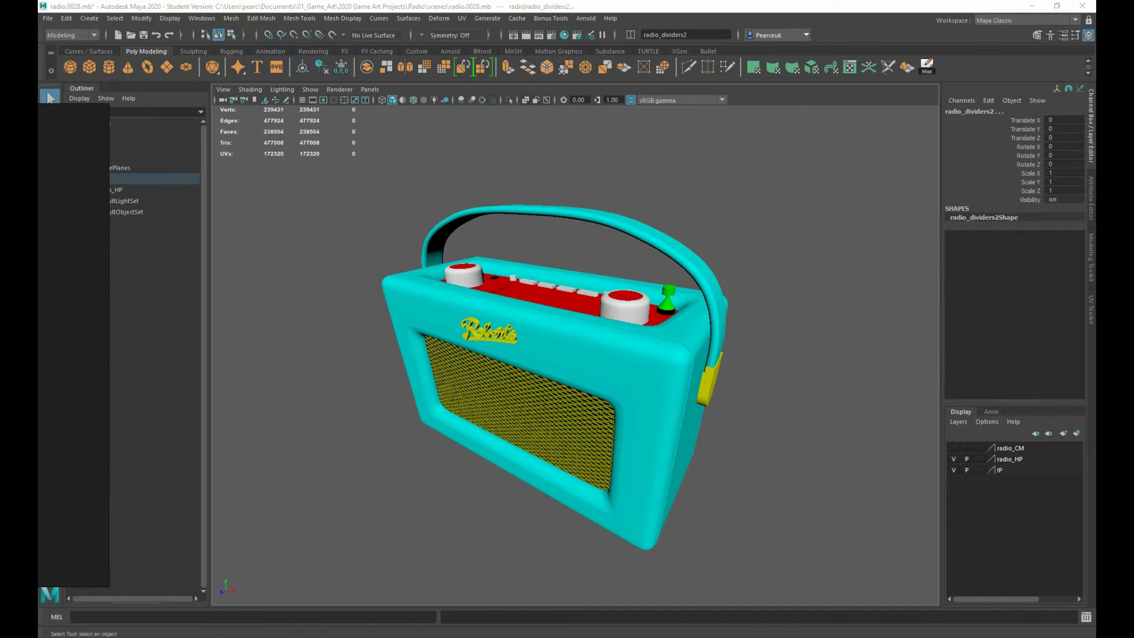
- Place the reference board beside the model and focus it on the angled photo of the radio's speaker front
right_drag(39, 514, 401, 477)
scroll(398, 447, up, 6)
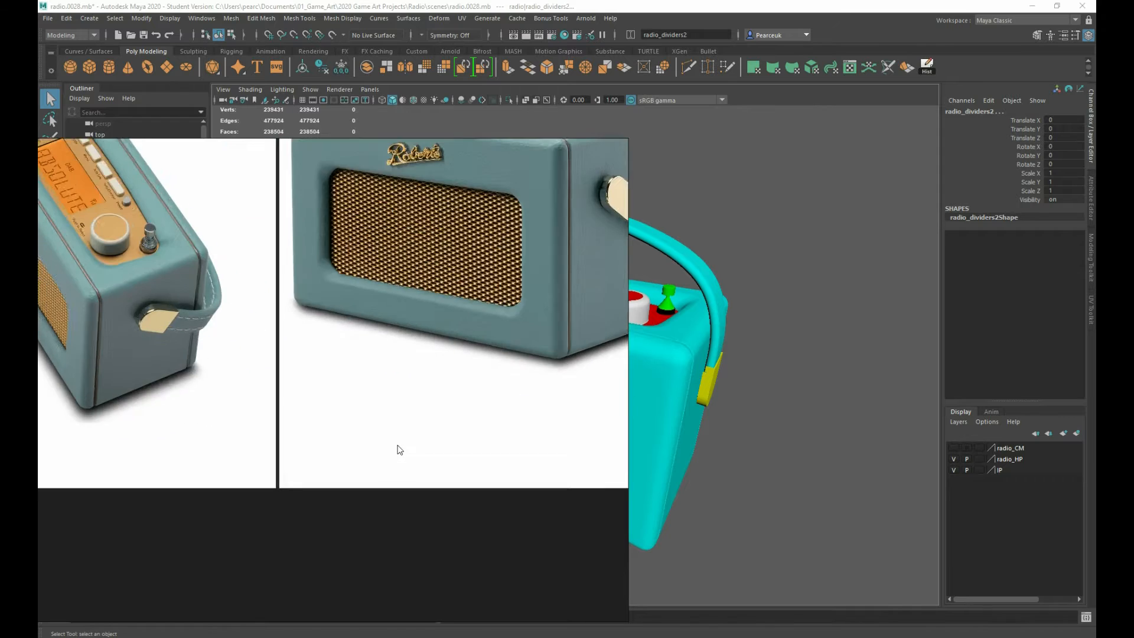
scroll(387, 360, down, 4)
double_click(407, 175)
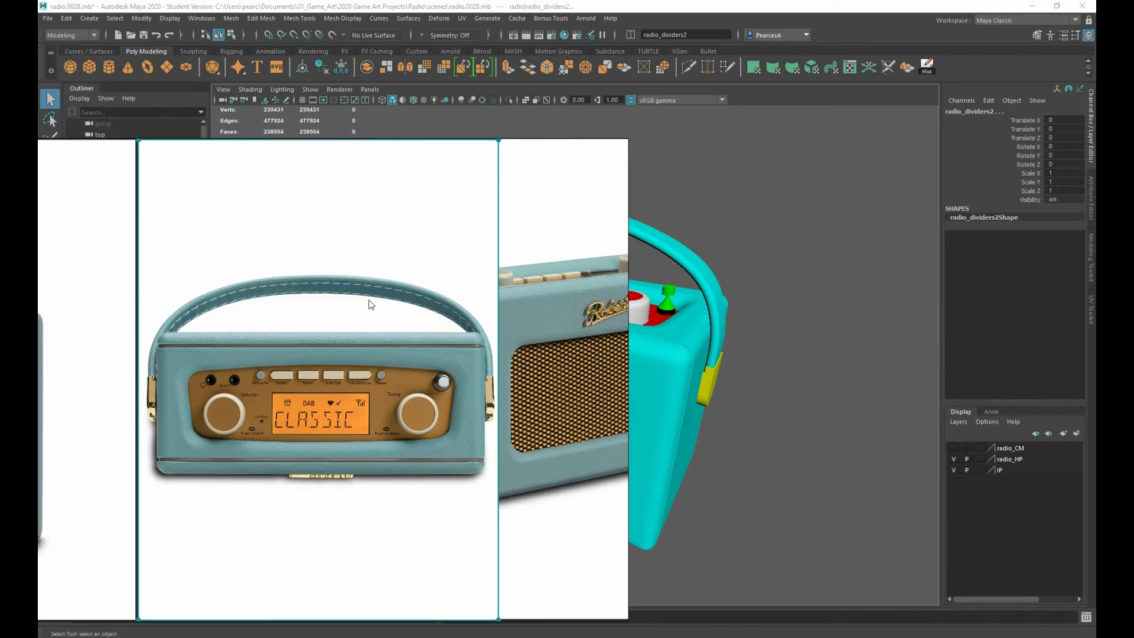
scroll(475, 445, down, 3)
click(512, 443)
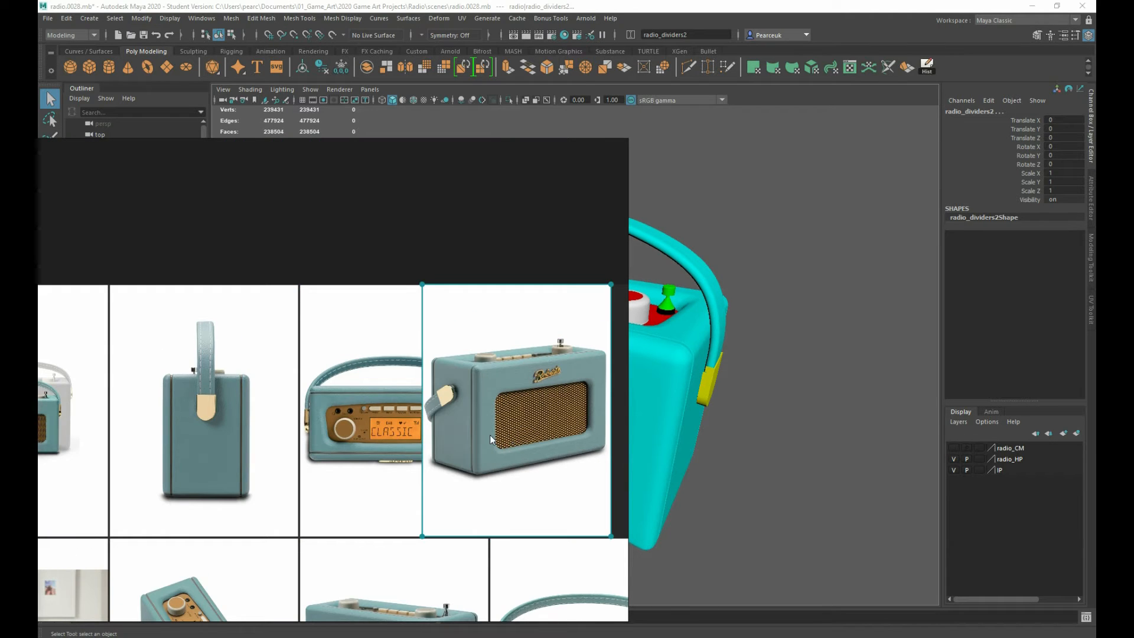
double_click(490, 435)
right_drag(583, 467, 512, 395)
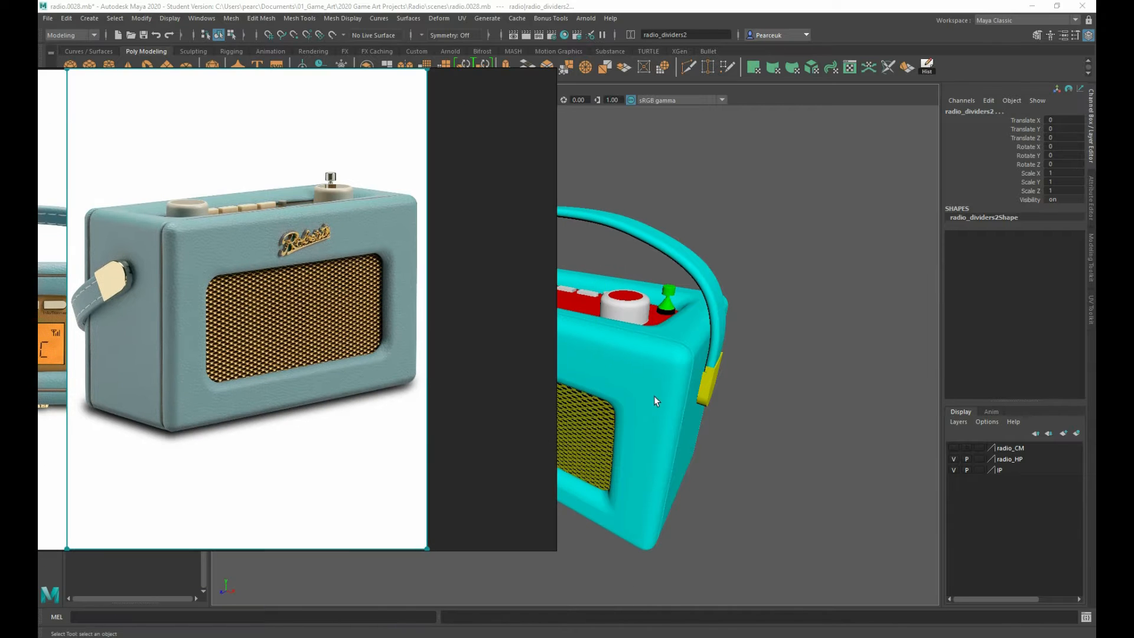
- Examine the high-poly radio's sides, strap and speaker front against the reference photo
alt+drag(636, 476, 819, 461)
alt+middle_drag(707, 475, 903, 388)
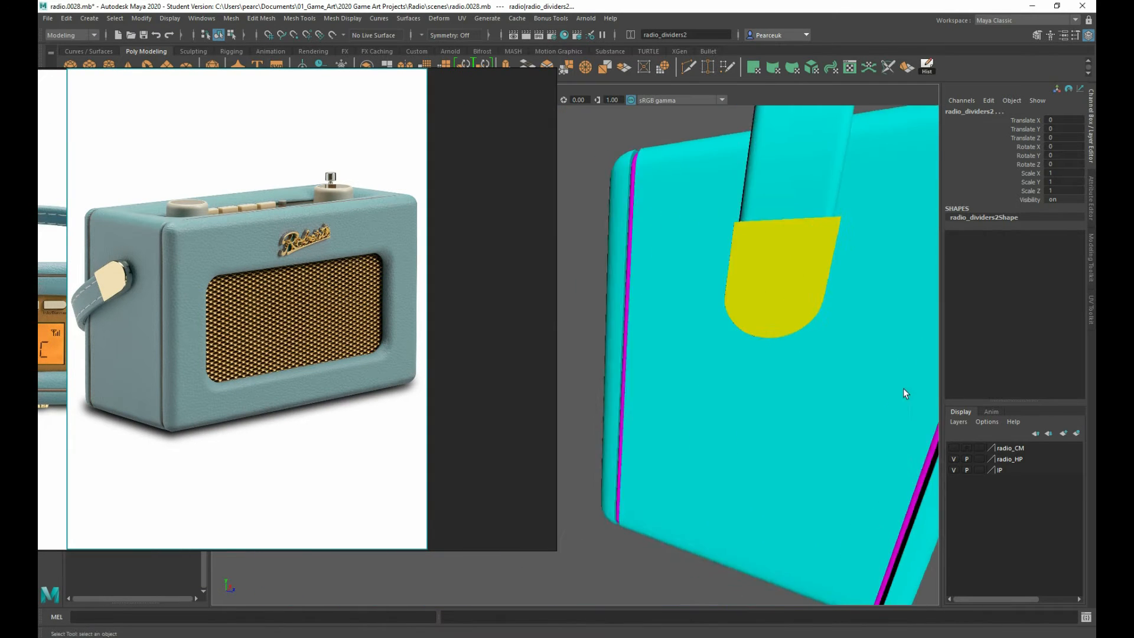
alt+right_drag(903, 388, 752, 426)
alt+drag(752, 425, 793, 391)
scroll(792, 392, up, 6)
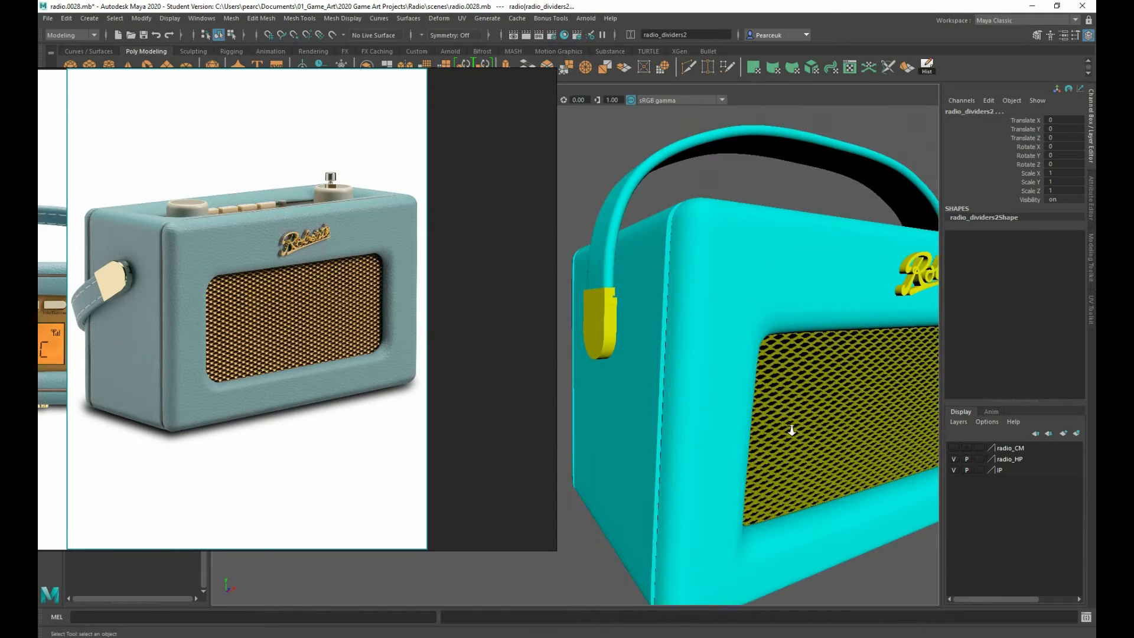
alt+right_drag(793, 431, 711, 405)
alt+drag(711, 405, 713, 424)
alt+right_drag(723, 416, 747, 430)
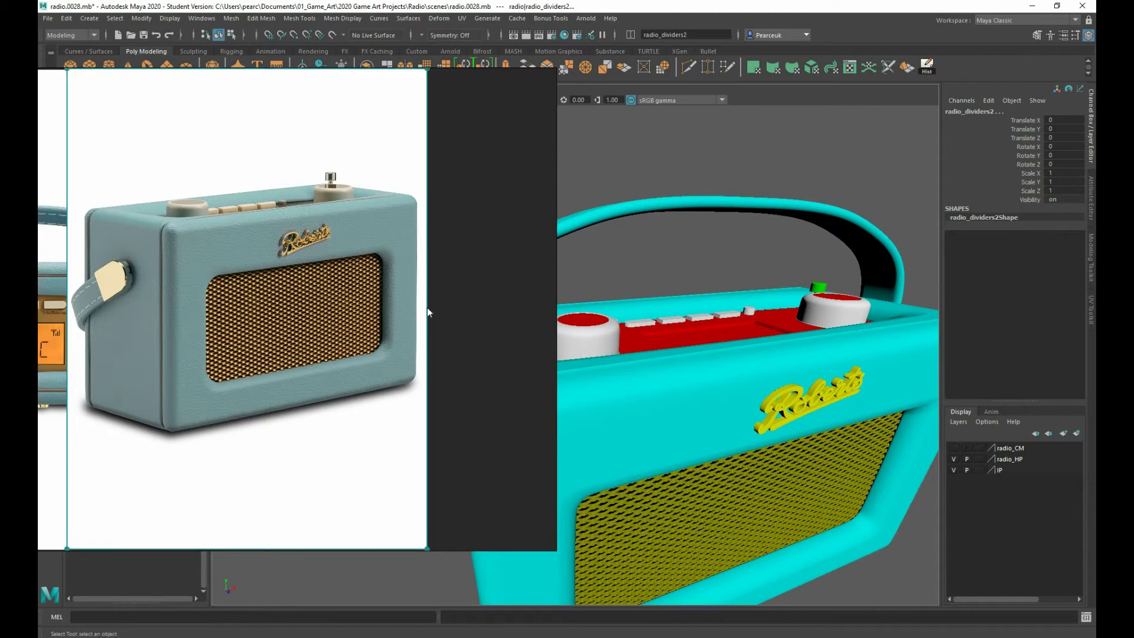
- Inspect the high-poly radio's top control panel and select the menu button in the row of keys
alt+drag(668, 359, 779, 391)
alt+middle_drag(778, 392, 723, 396)
click(739, 378)
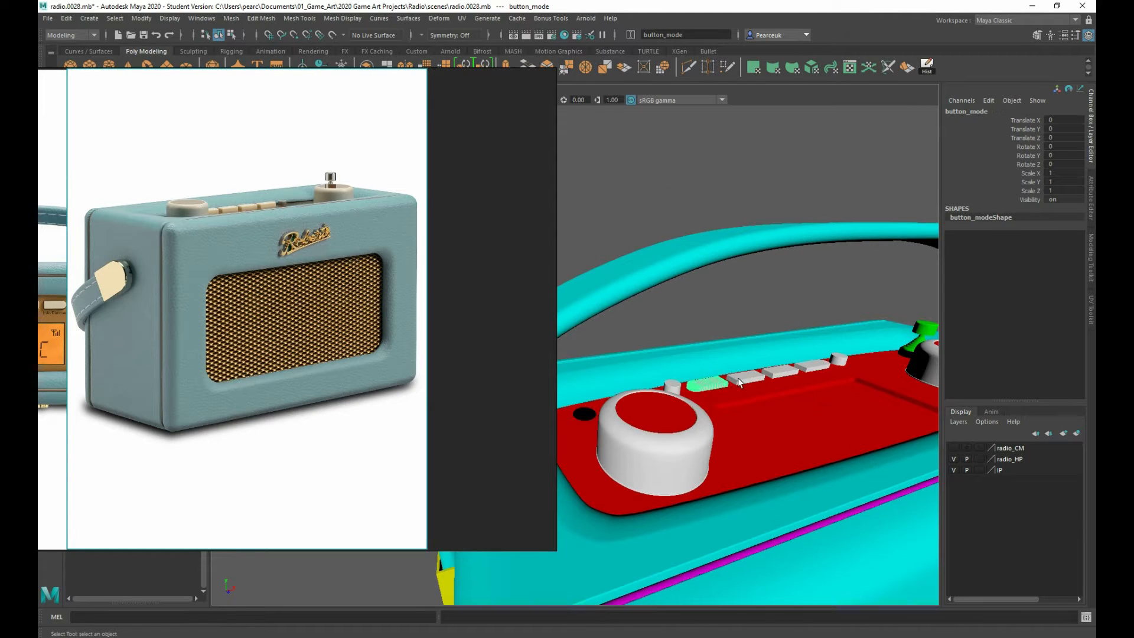
alt+drag(755, 449, 689, 413)
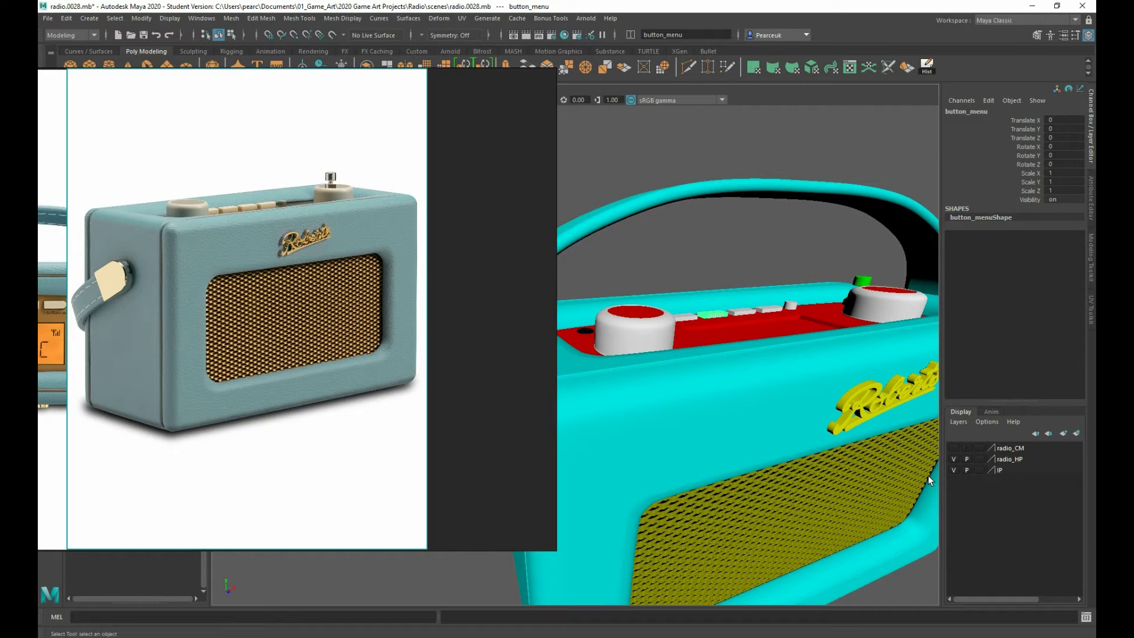
- Show the radio_CM layer, hide radio_HP, and select the combined display and buttons mesh
click(955, 448)
click(954, 459)
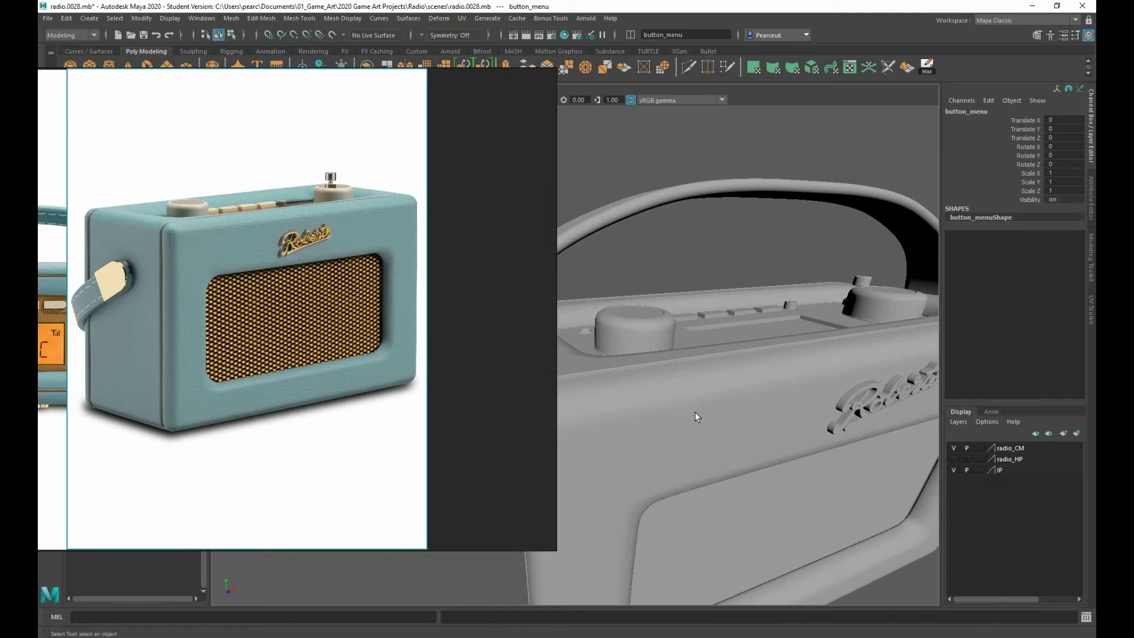
alt+drag(695, 413, 696, 422)
alt+drag(679, 332, 677, 317)
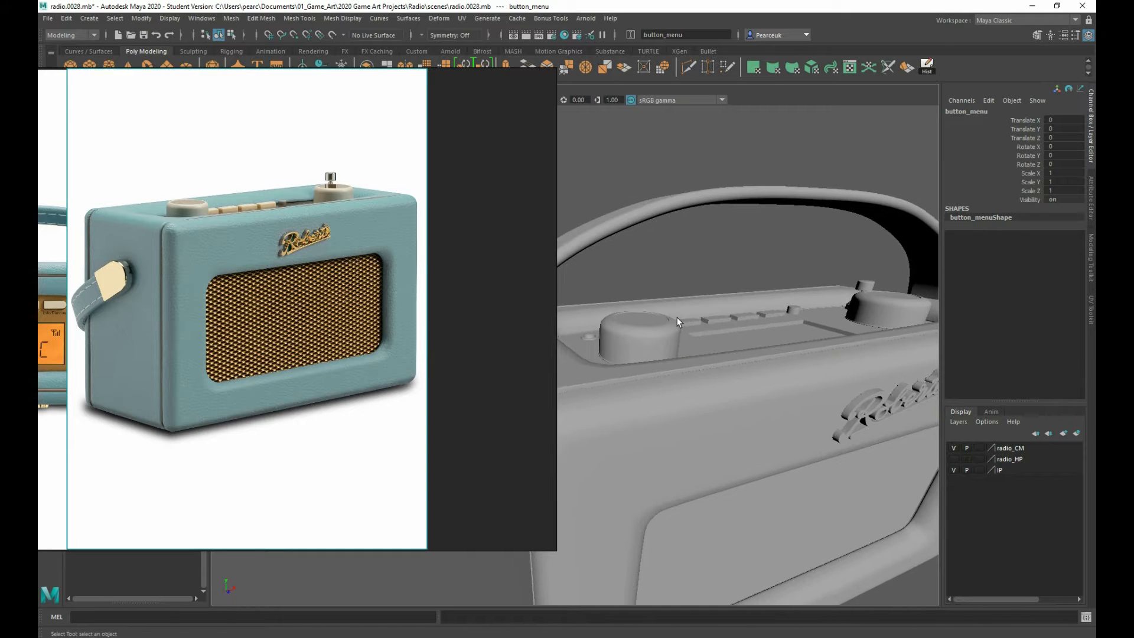
click(683, 320)
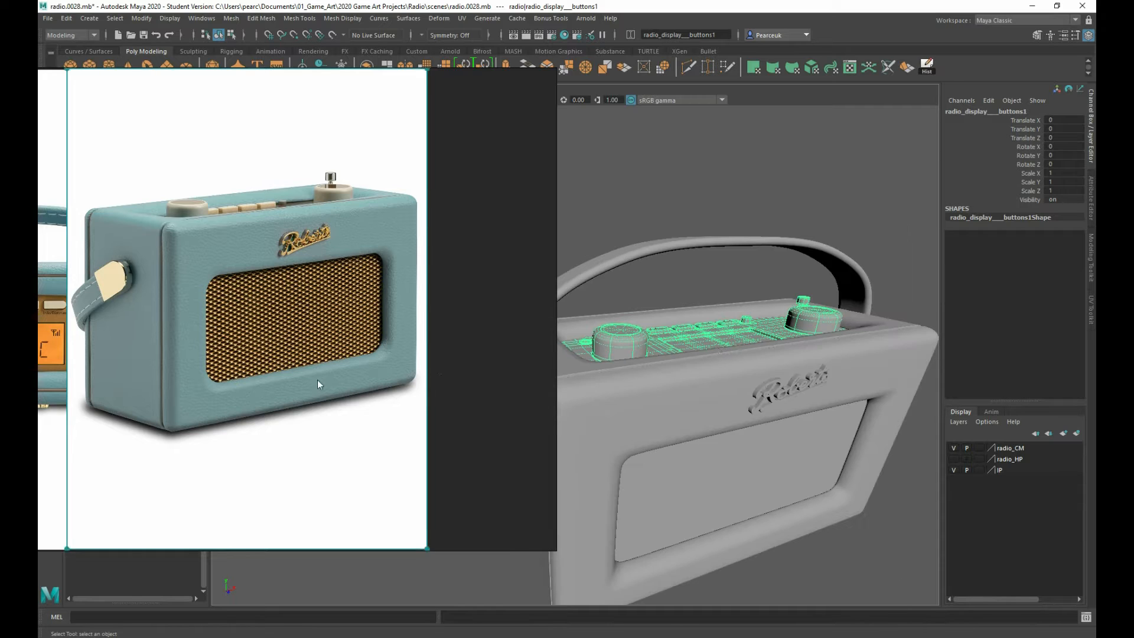
- Focus the reference board on the top-down photo of the radio's control panel and display
scroll(383, 419, down, 2)
scroll(383, 418, down, 2)
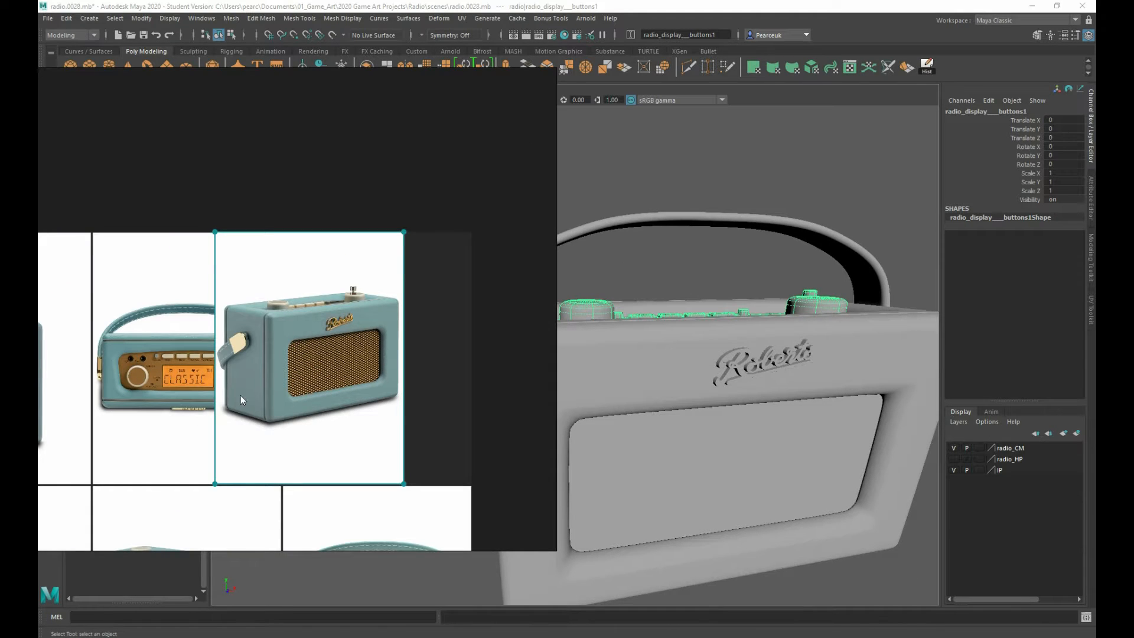
middle_drag(257, 394, 358, 366)
double_click(286, 367)
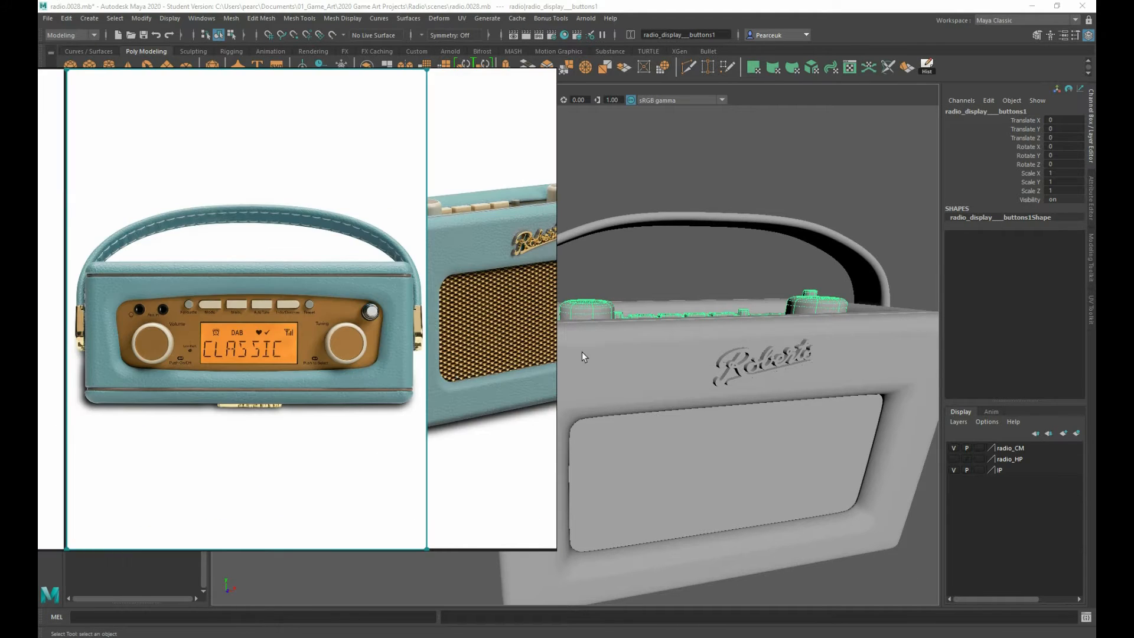
- Examine how the buttons and display recess are built into the selected mesh, comparing them with the top-down photo
alt+drag(677, 340, 693, 297)
alt+right_drag(694, 296, 764, 312)
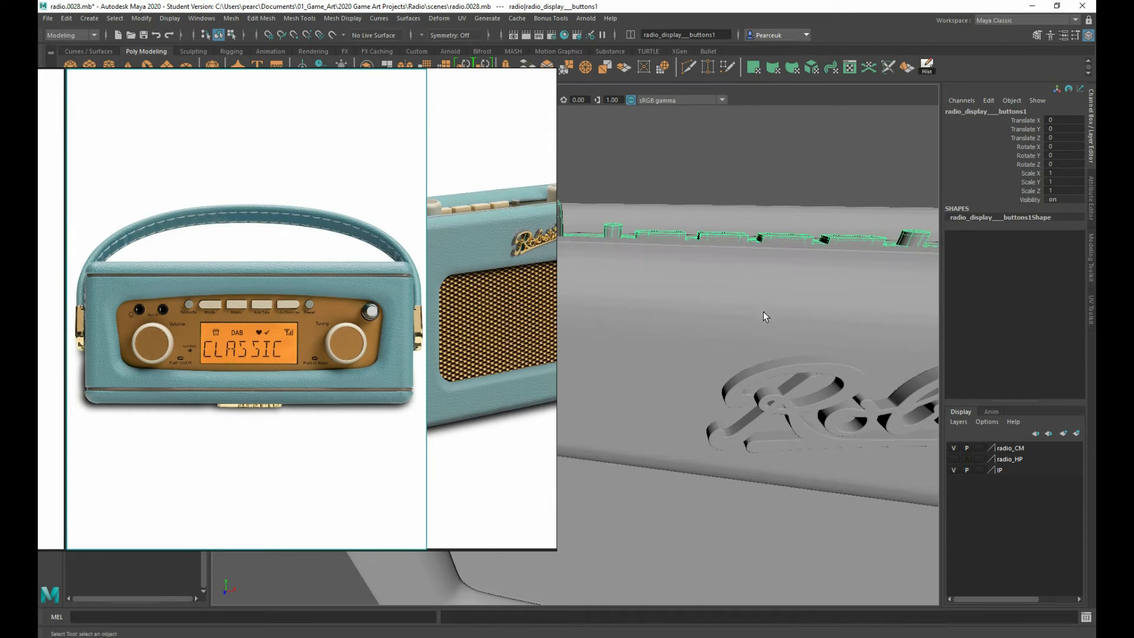
alt+drag(763, 312, 731, 329)
alt+right_drag(731, 329, 782, 336)
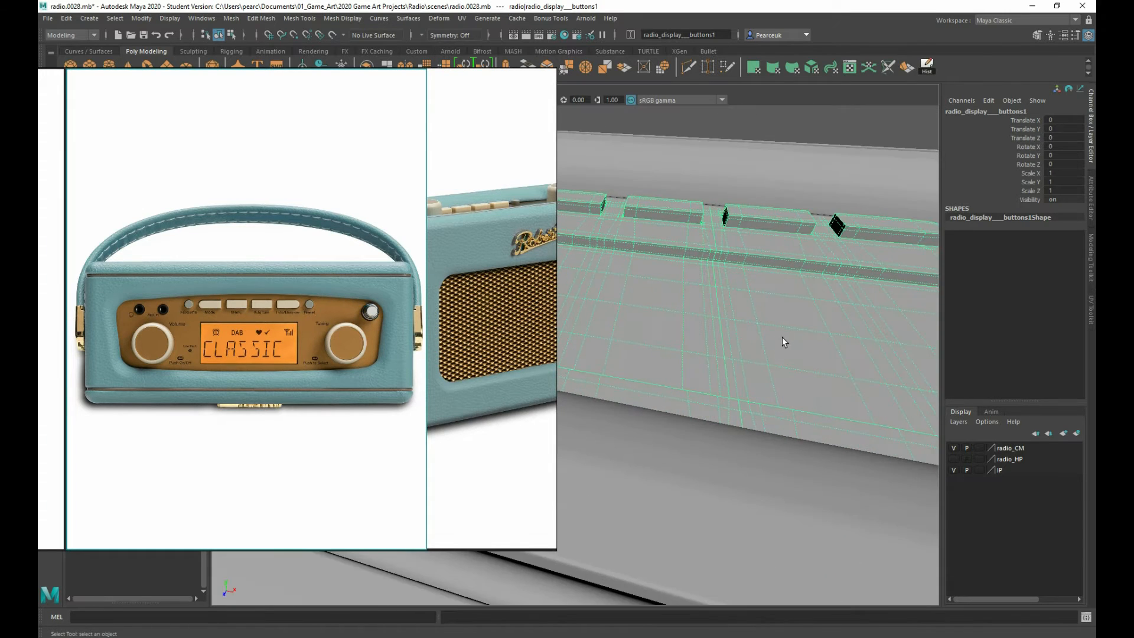
alt+drag(764, 336, 696, 351)
alt+right_drag(696, 351, 696, 349)
alt+drag(696, 349, 689, 276)
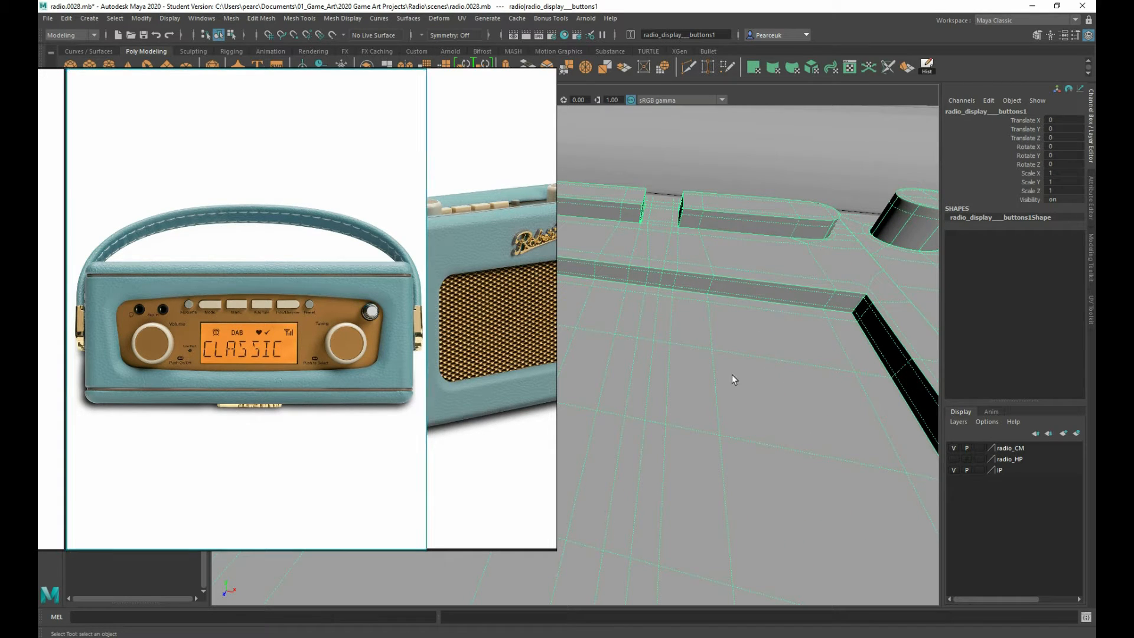
scroll(288, 381, down, 3)
scroll(286, 382, up, 1)
key(alt)
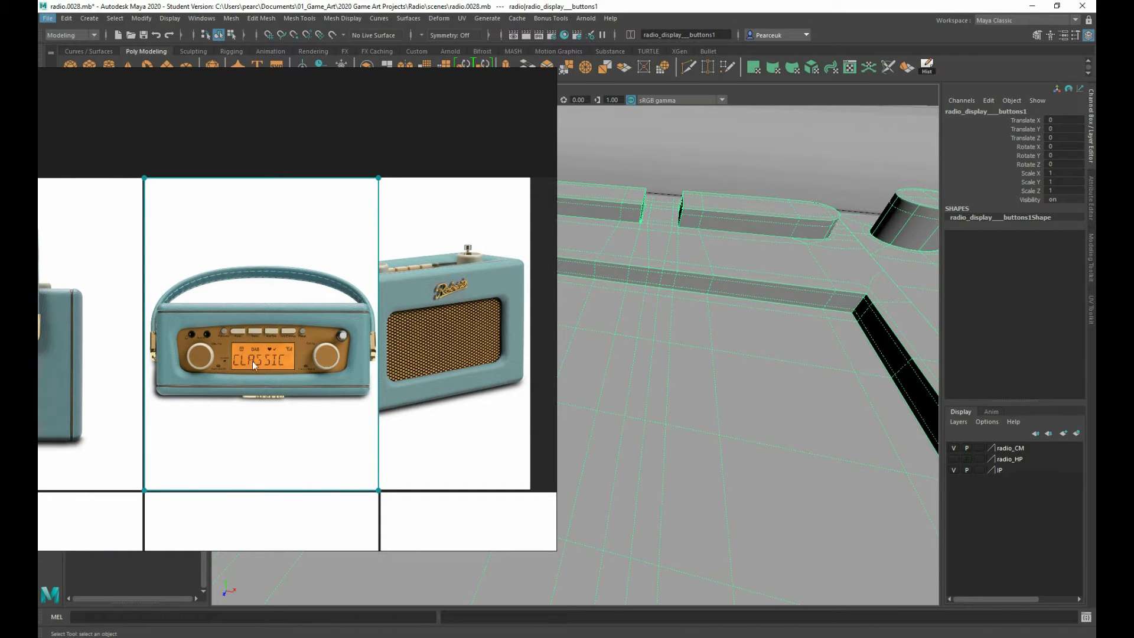
- Move the strap away from the radio body along Z to -68.286
scroll(643, 378, down, 5)
scroll(631, 389, down, 3)
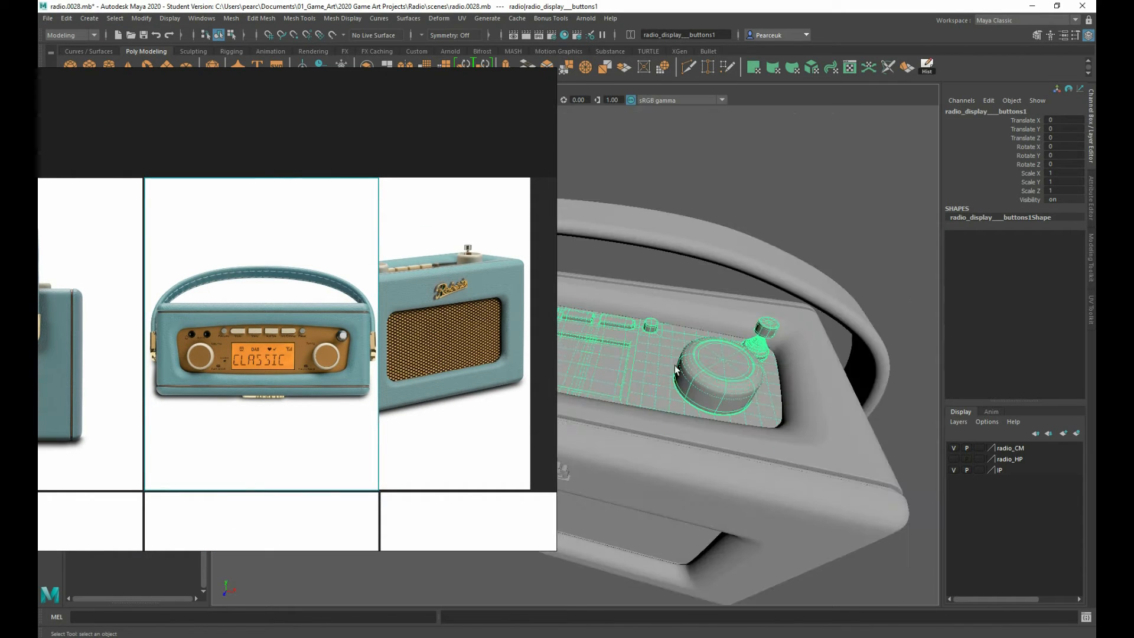
alt+drag(644, 388, 651, 427)
alt+middle_drag(651, 427, 667, 366)
alt+drag(668, 367, 658, 313)
scroll(638, 287, down, 2)
click(658, 276)
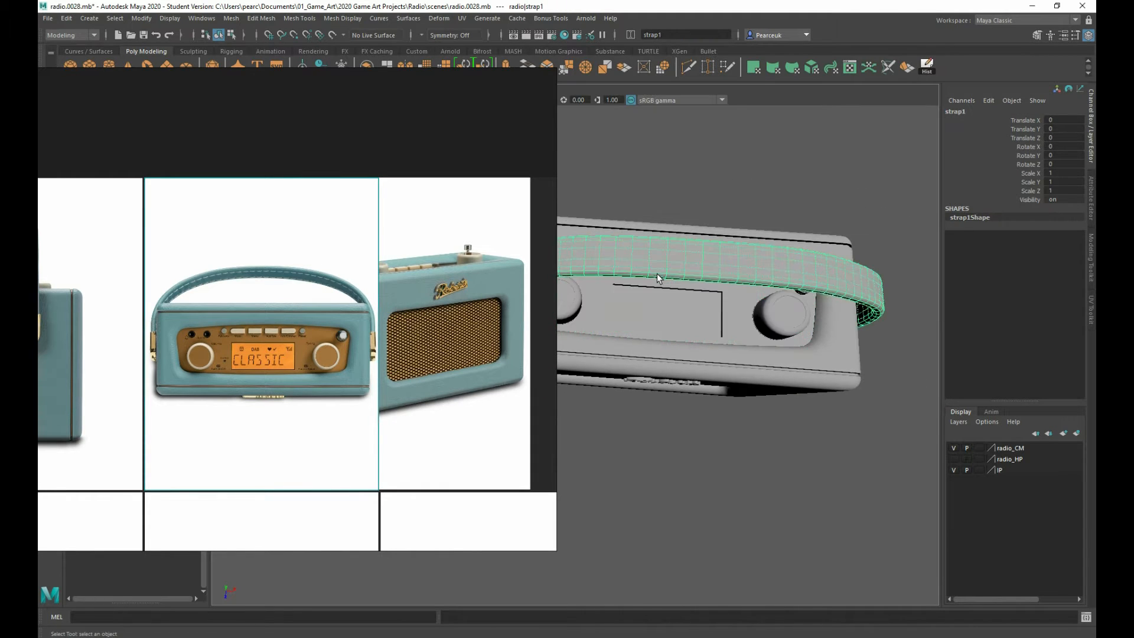
scroll(640, 300, down, 4)
alt+middle_drag(626, 335, 721, 375)
key(w)
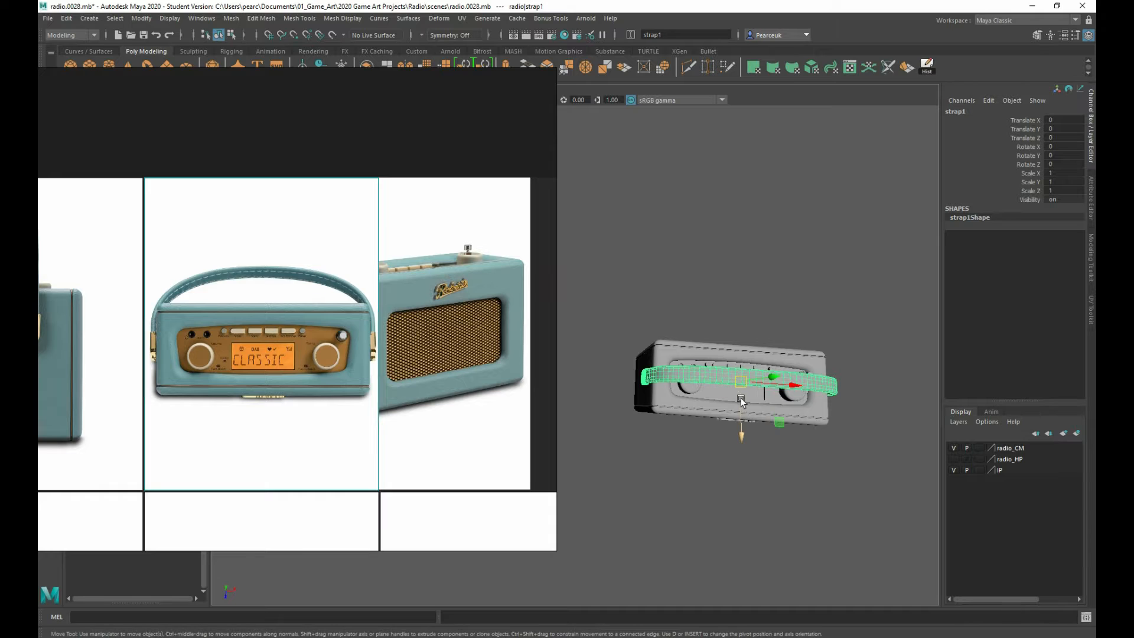
drag(741, 400, 740, 319)
alt+drag(740, 319, 653, 350)
alt+middle_drag(653, 349, 711, 347)
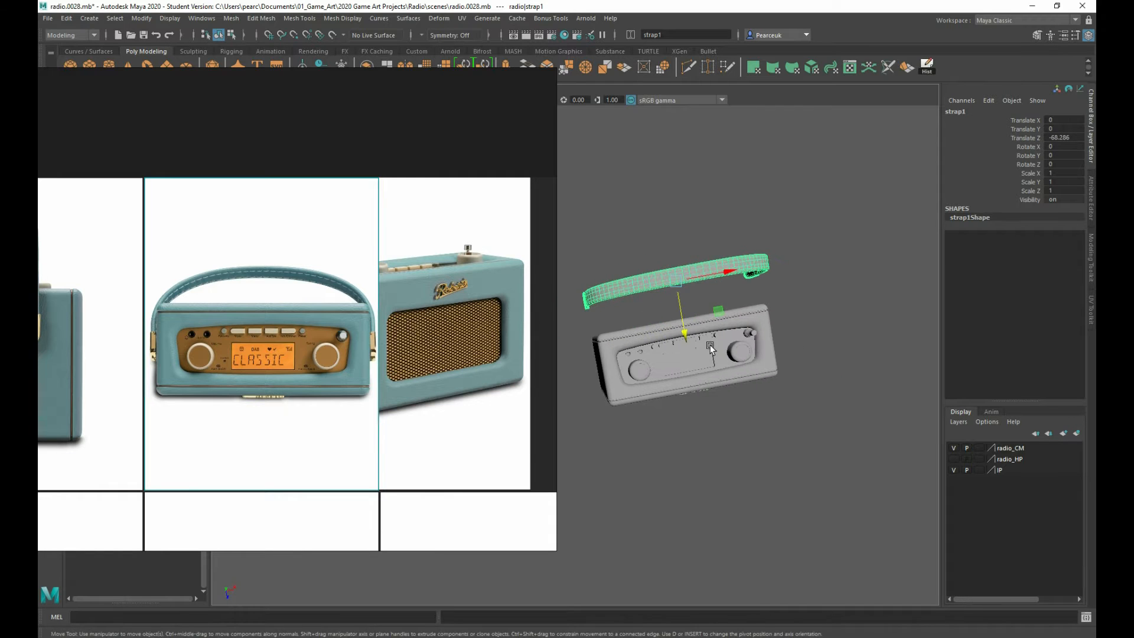
- Compare the radio body and the separated strap with the image plane in the top view
key(space)
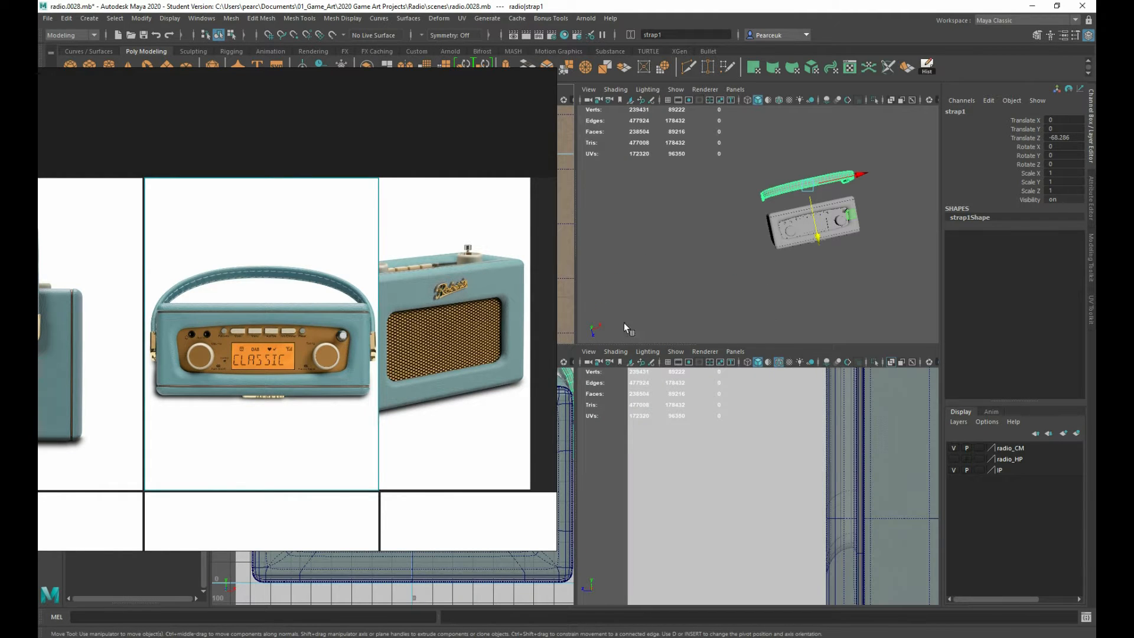
key(space)
scroll(655, 339, down, 10)
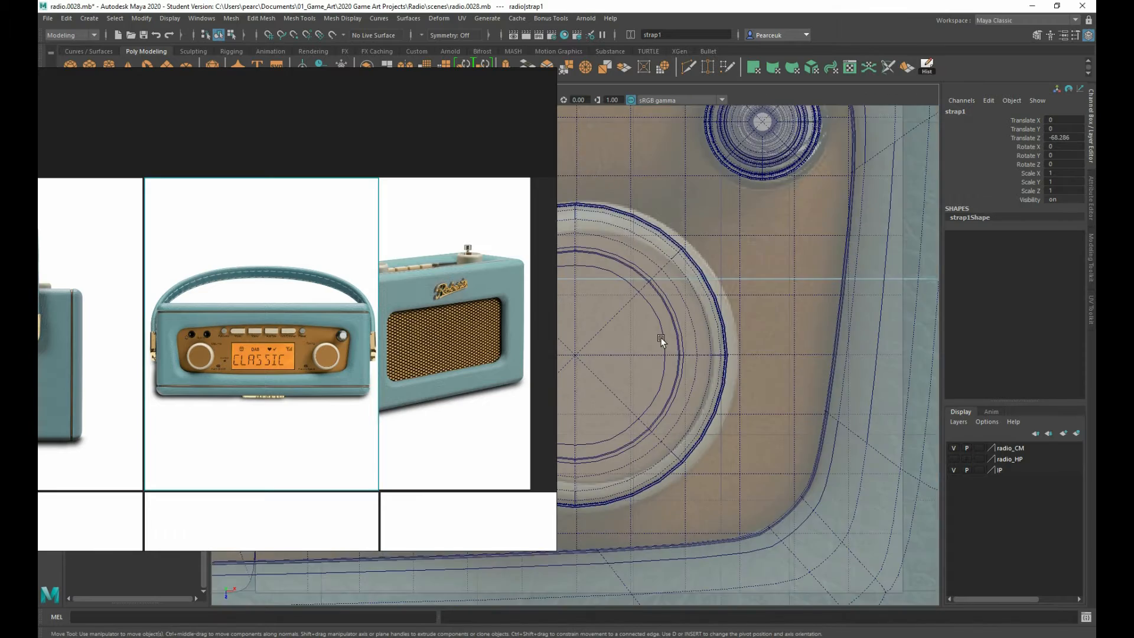
scroll(840, 304, down, 8)
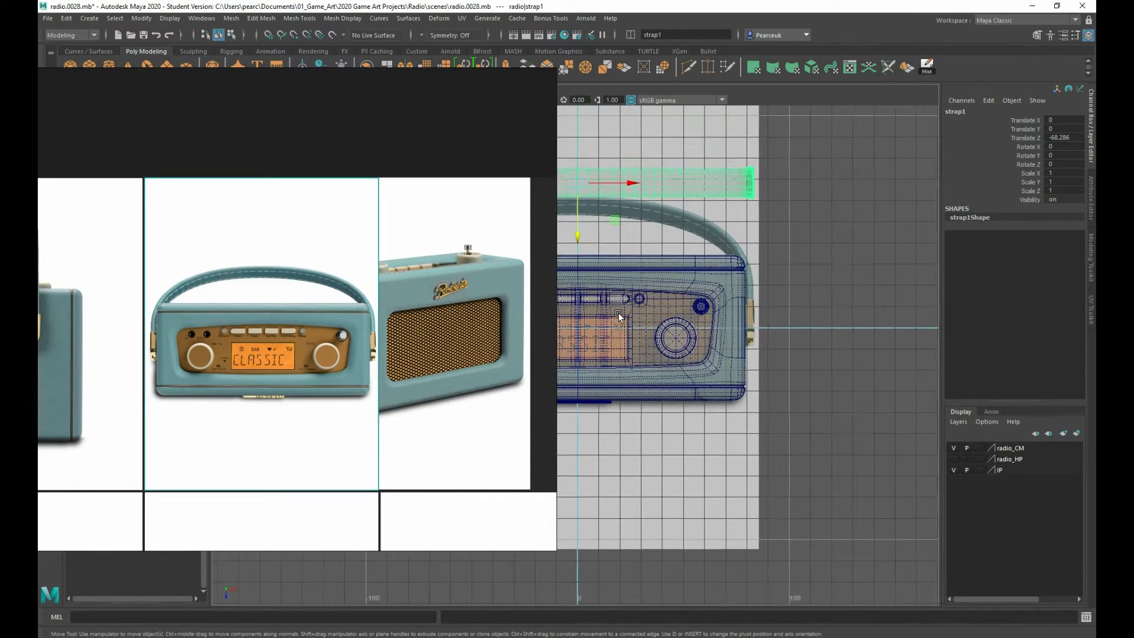
scroll(714, 347, up, 3)
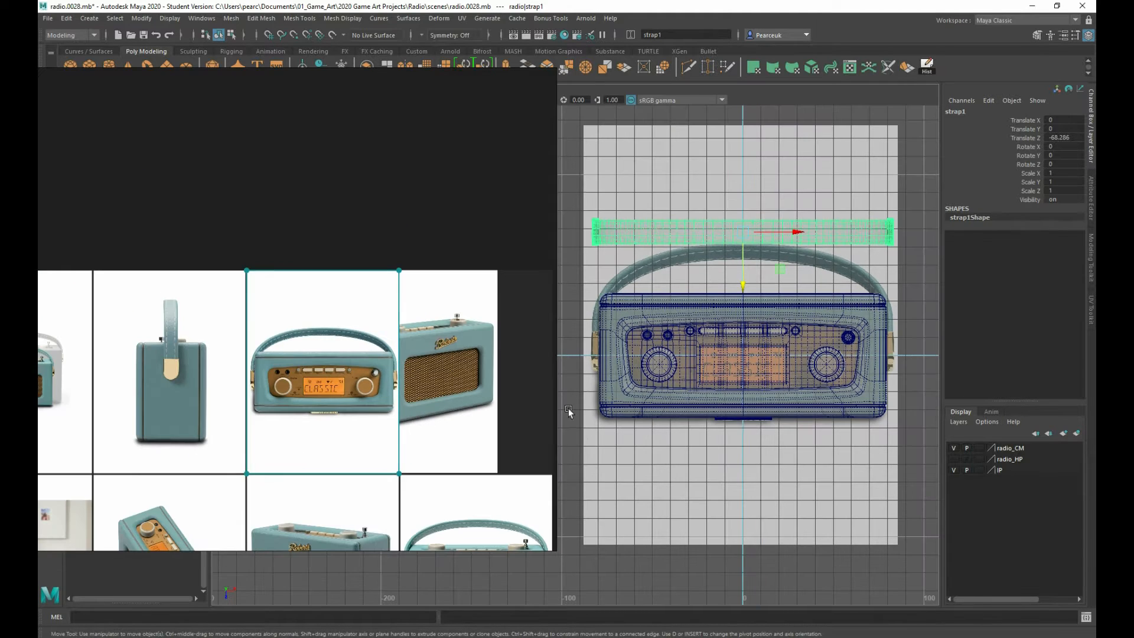
- Compare the radio body with the image plane in the side view and with the side reference photo
key(space)
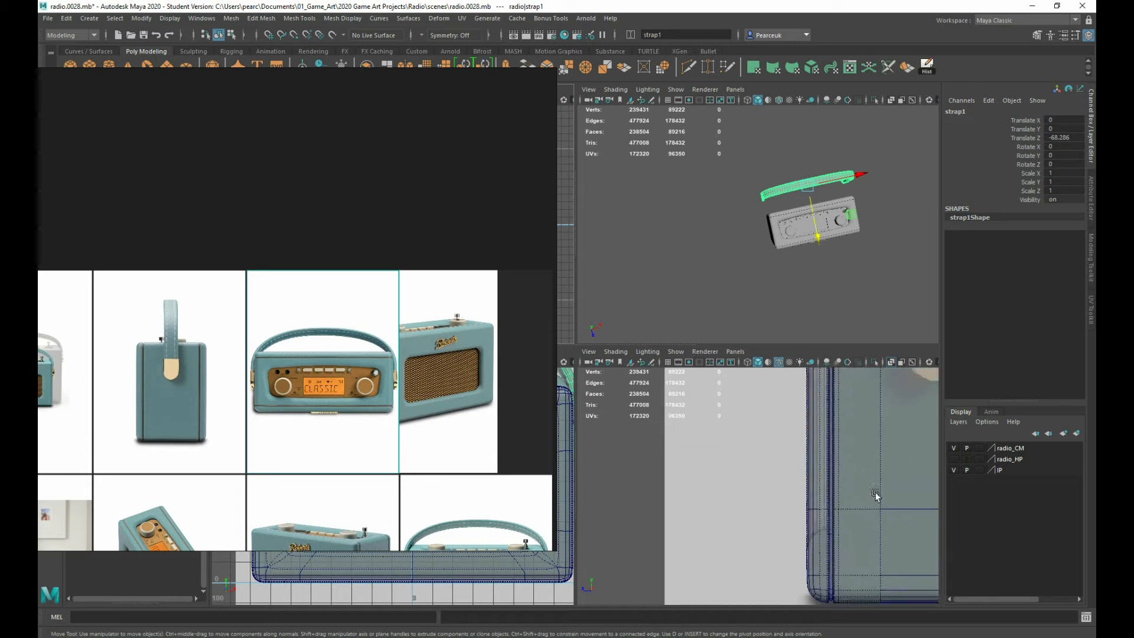
scroll(869, 493, down, 3)
key(space)
alt+middle_drag(704, 346, 706, 416)
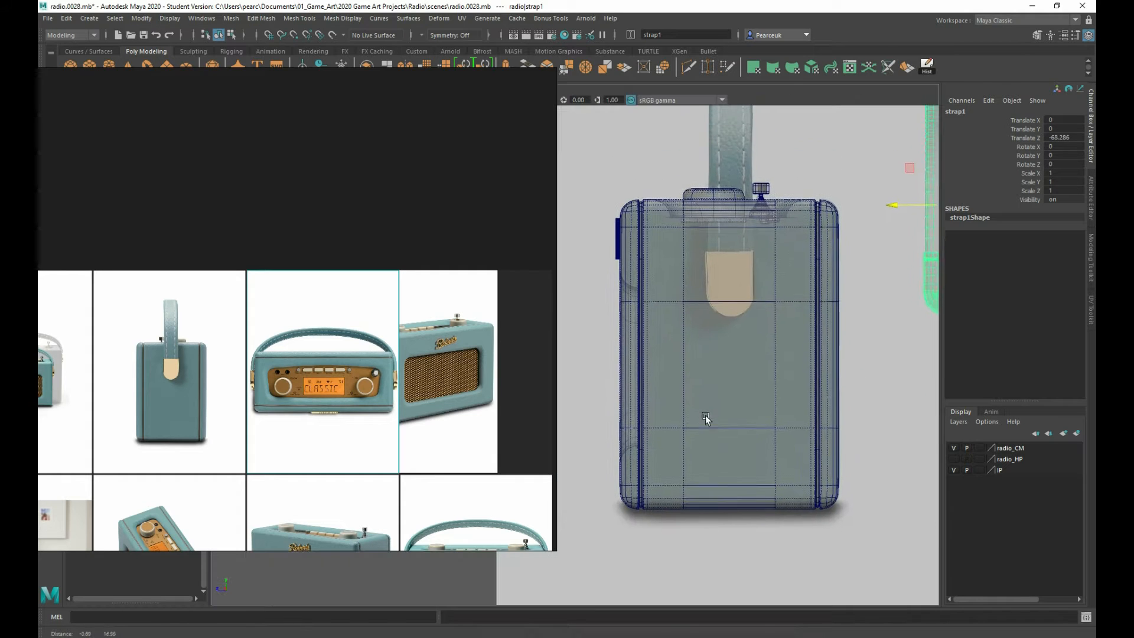
scroll(171, 363, up, 5)
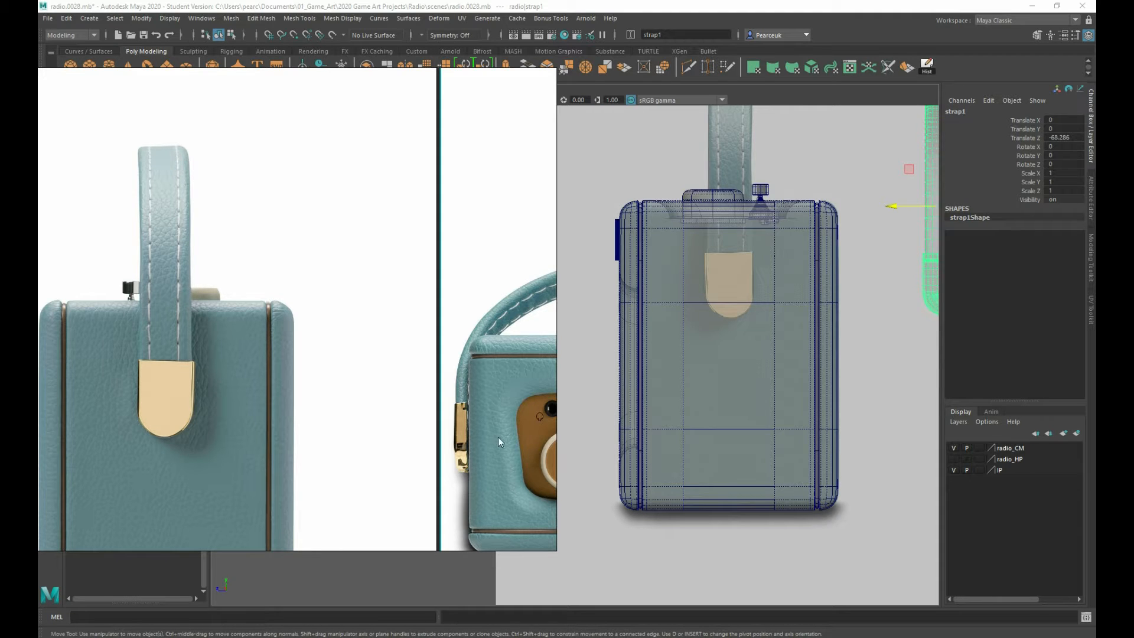
scroll(785, 388, down, 4)
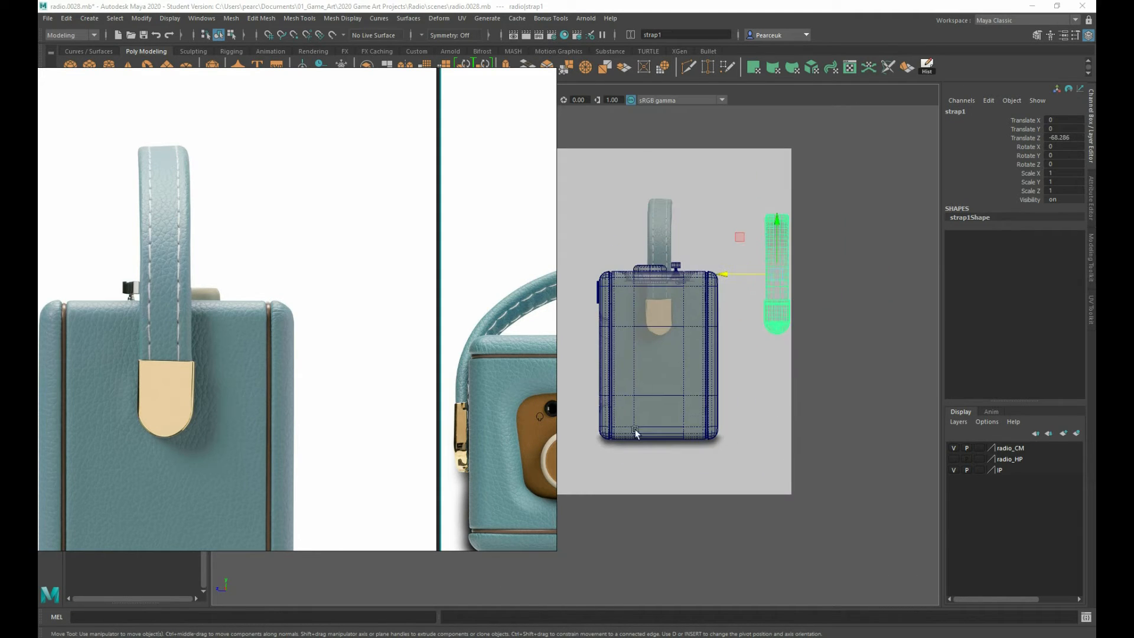
- Return to the four-view layout, review the reference photos from several angles, and deselect the strap
key(space)
scroll(754, 414, down, 3)
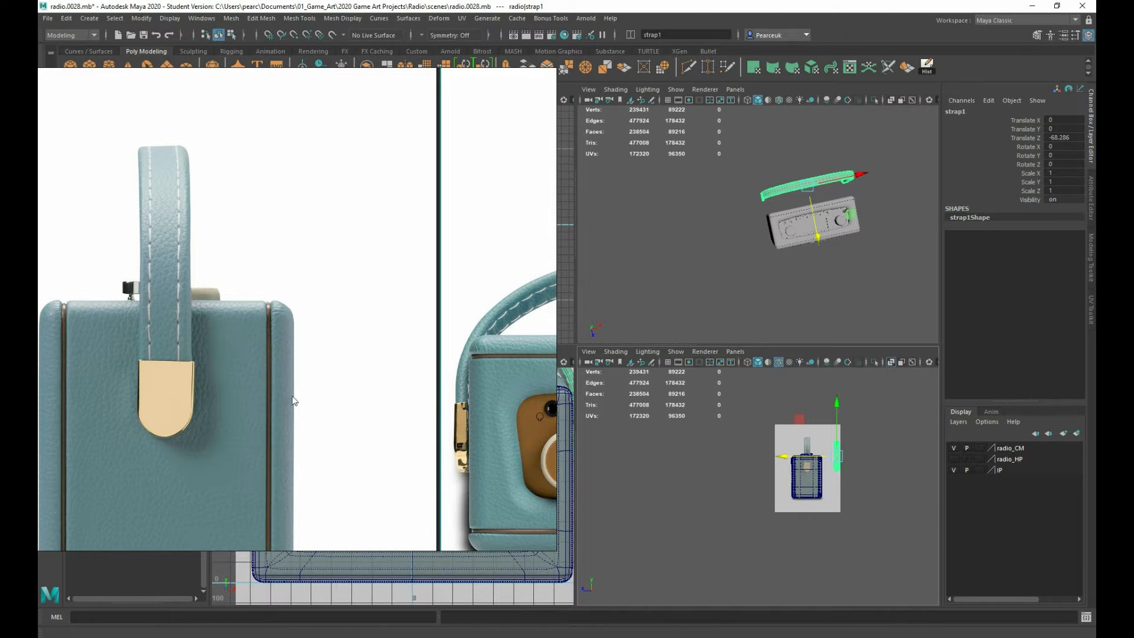
scroll(269, 420, down, 1)
scroll(278, 463, down, 7)
middle_drag(277, 463, 277, 304)
scroll(266, 340, up, 2)
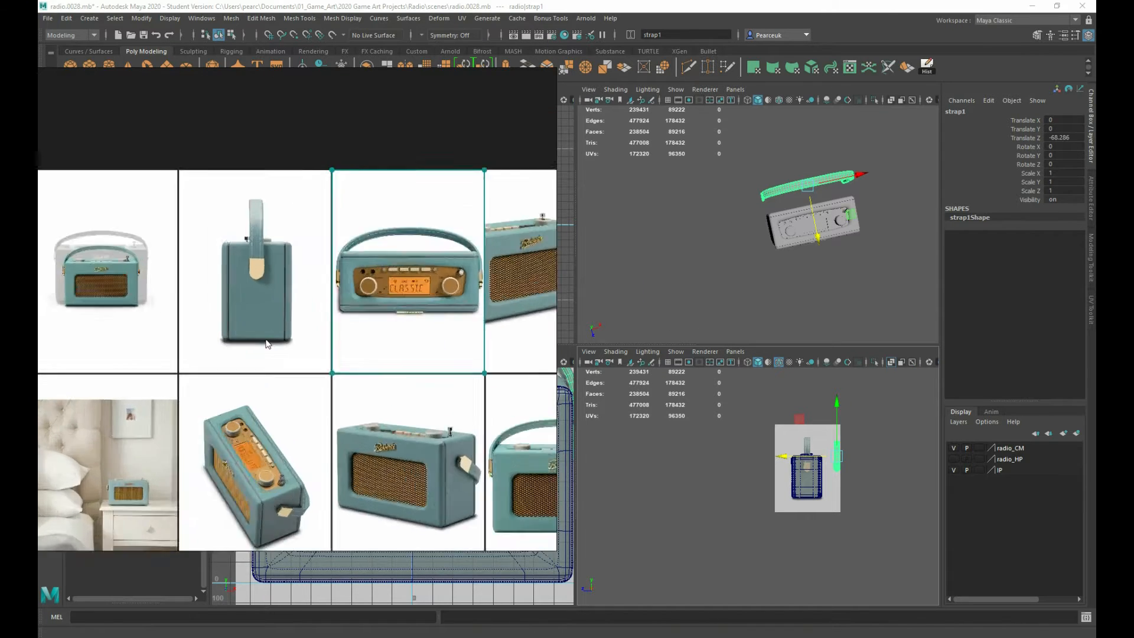
scroll(266, 344, up, 4)
middle_drag(219, 451, 105, 184)
scroll(105, 184, up, 1)
middle_drag(208, 389, 82, 298)
scroll(397, 384, up, 2)
scroll(398, 384, down, 2)
middle_drag(397, 384, 92, 375)
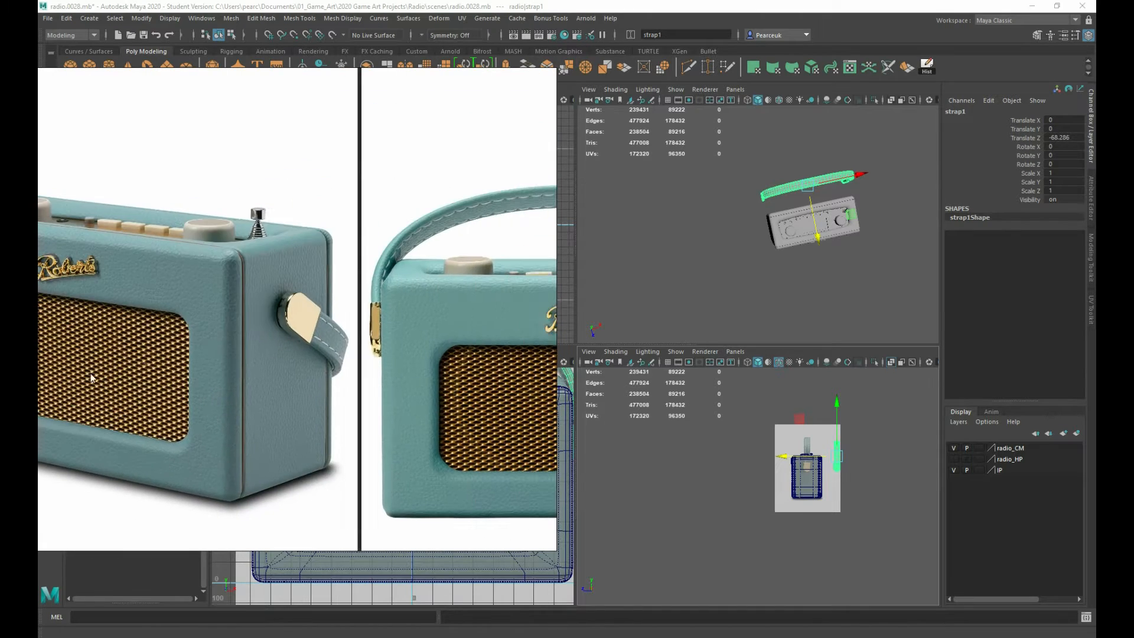
middle_drag(448, 408, 201, 365)
scroll(264, 360, up, 5)
scroll(881, 269, down, 5)
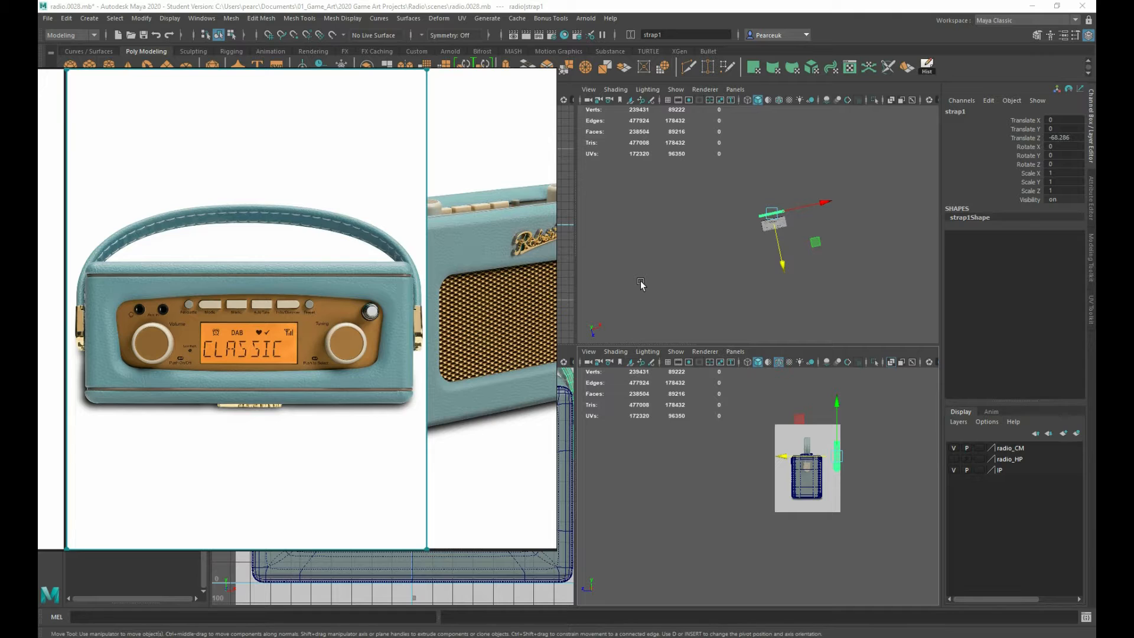
click(689, 263)
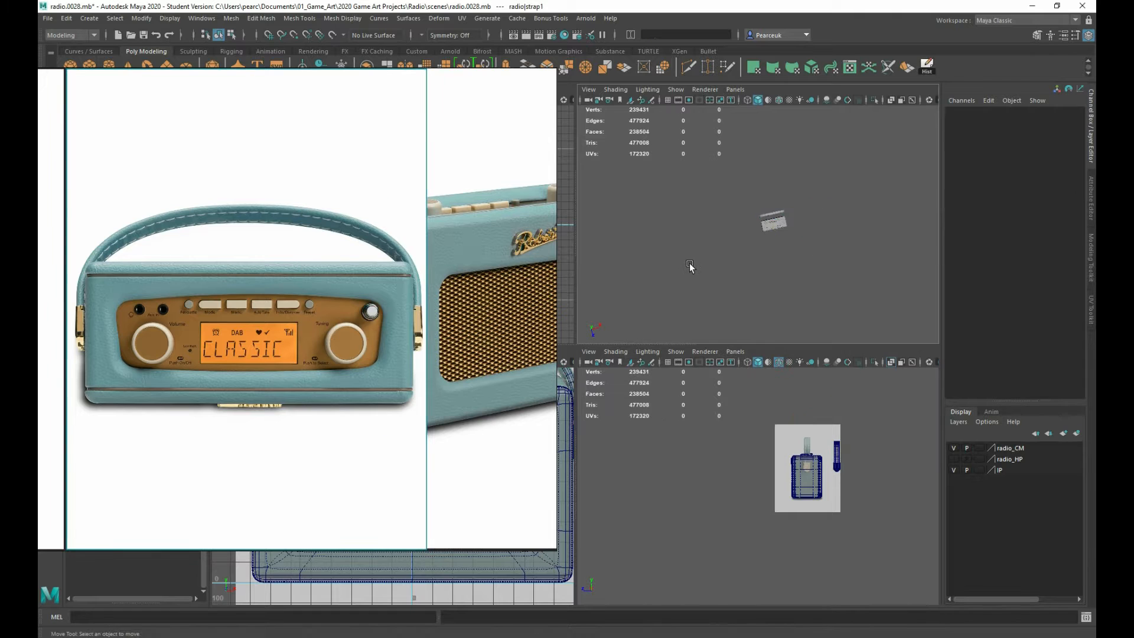
- Undo the strap's move away from the radio body, clear the selection and show the radio in the full perspective view
key(ctrl+z)
key(ctrl+z)
right_drag(363, 259, 38, 251)
scroll(717, 301, up, 10)
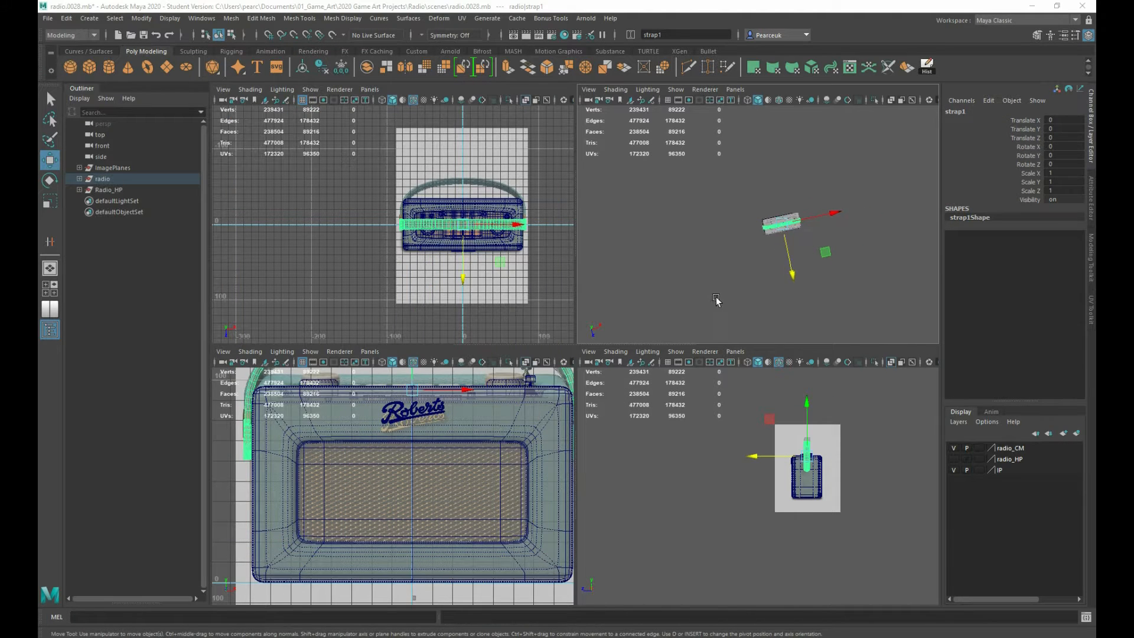
scroll(699, 292, down, 3)
click(697, 291)
key(space)
alt+drag(697, 292, 678, 413)
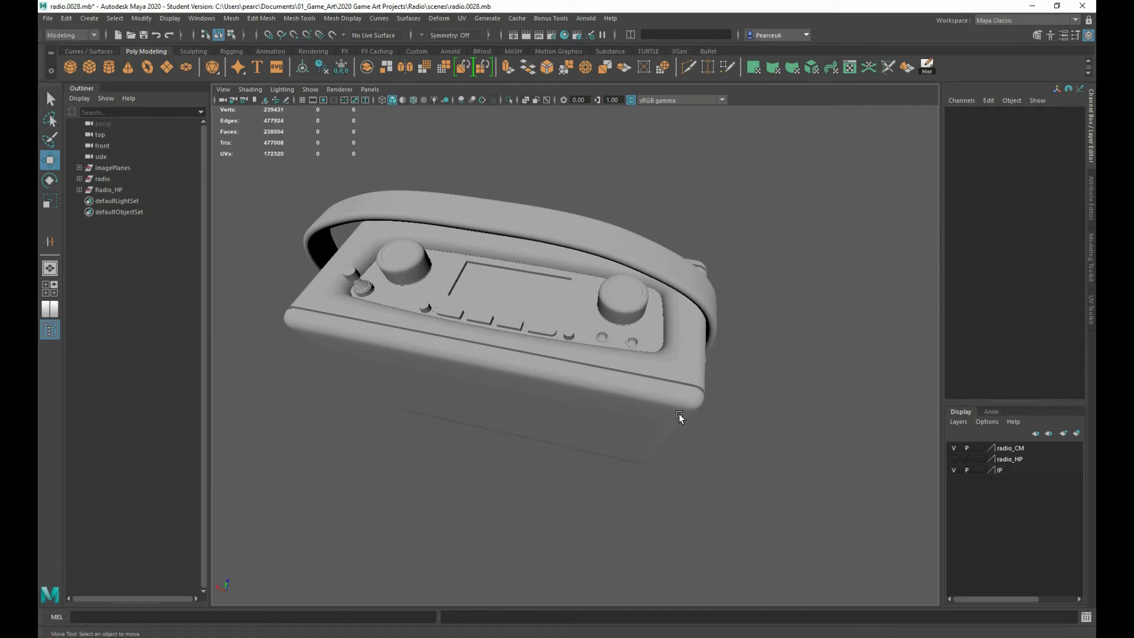
- Isolate the radio's display and buttons mesh and turn off its smooth preview
click(508, 287)
alt+drag(509, 287, 582, 296)
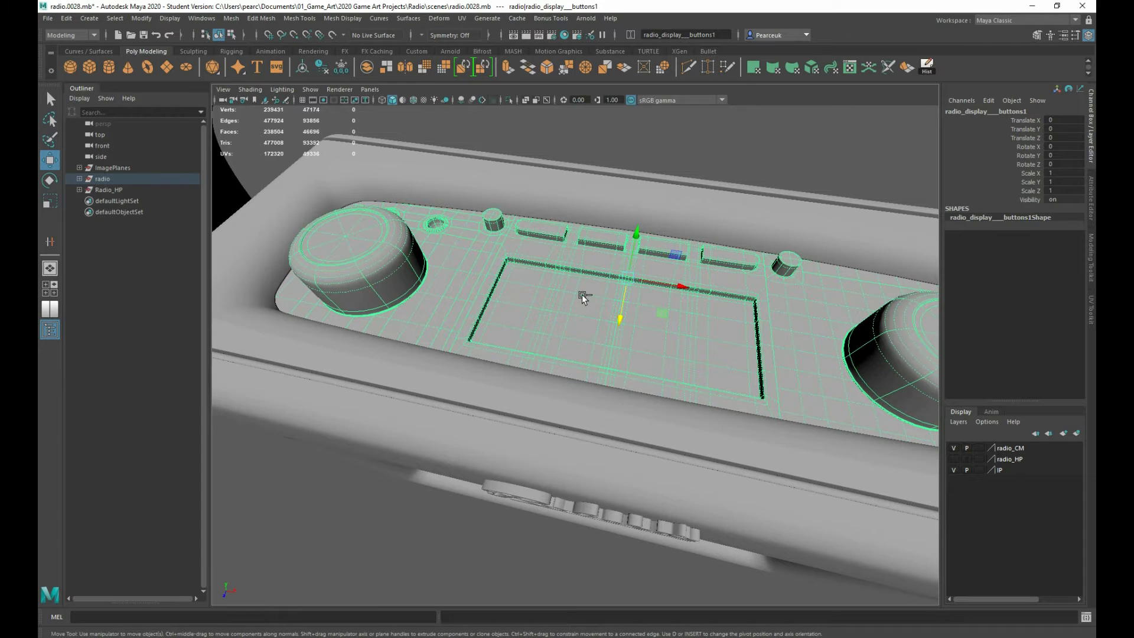
key(ctrl+1)
alt+drag(667, 322, 588, 345)
scroll(586, 343, up, 2)
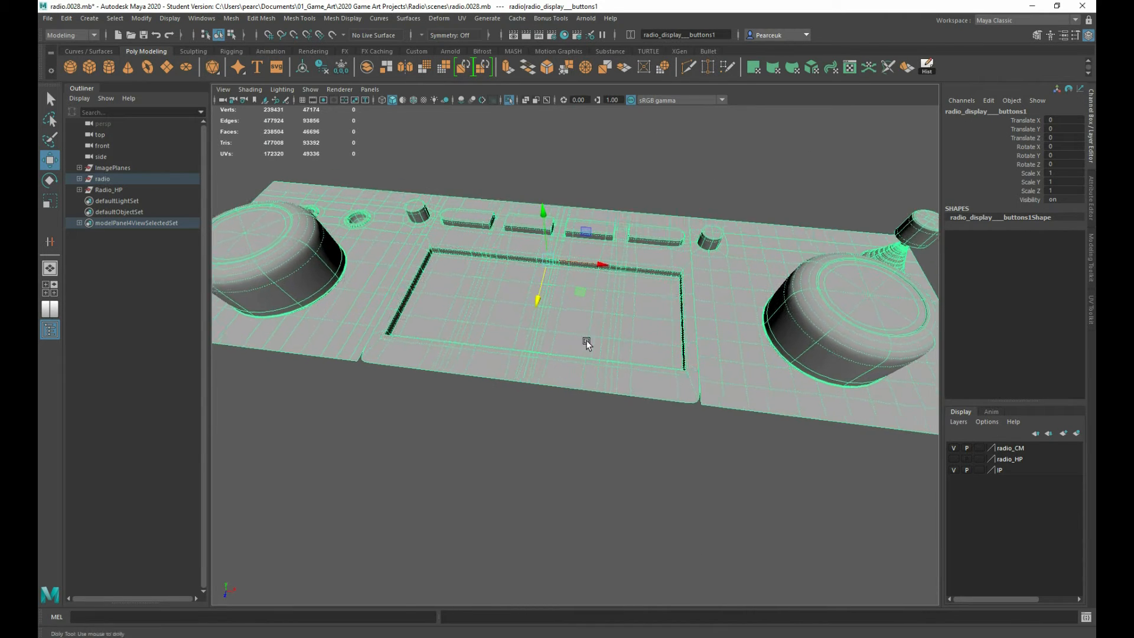
alt+right_drag(586, 343, 641, 368)
key(1)
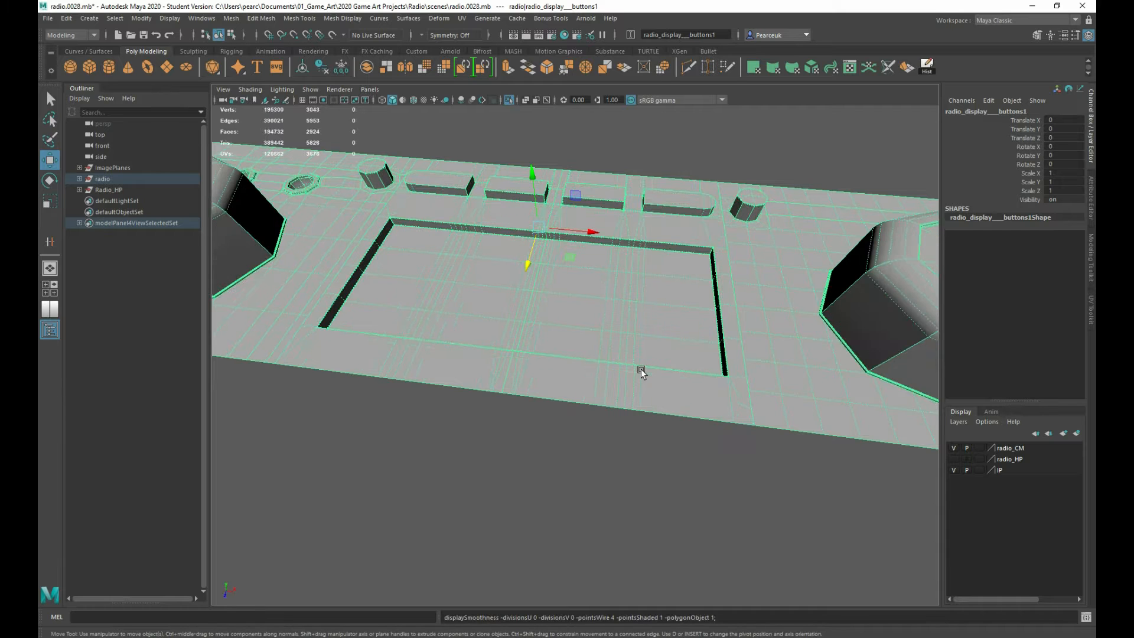
- Separate the display and buttons mesh into individual pieces and isolate the central panel holding the screen recess and button slots
alt+right_drag(661, 366, 521, 362)
alt+drag(521, 363, 532, 334)
shift+right_drag(566, 261, 532, 469)
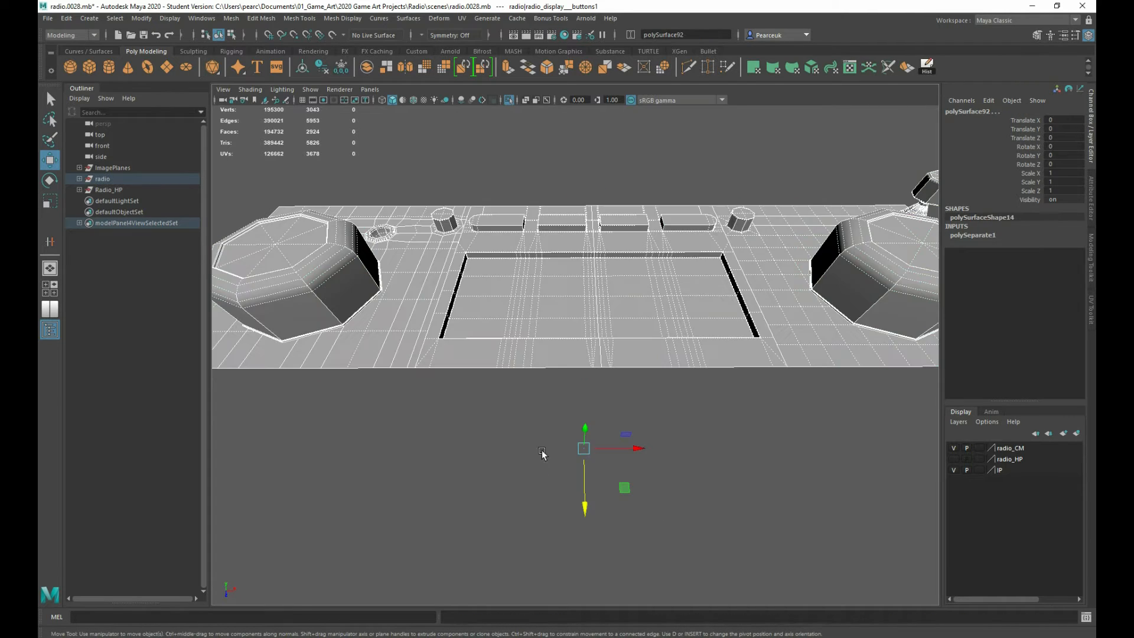
click(839, 303)
click(619, 304)
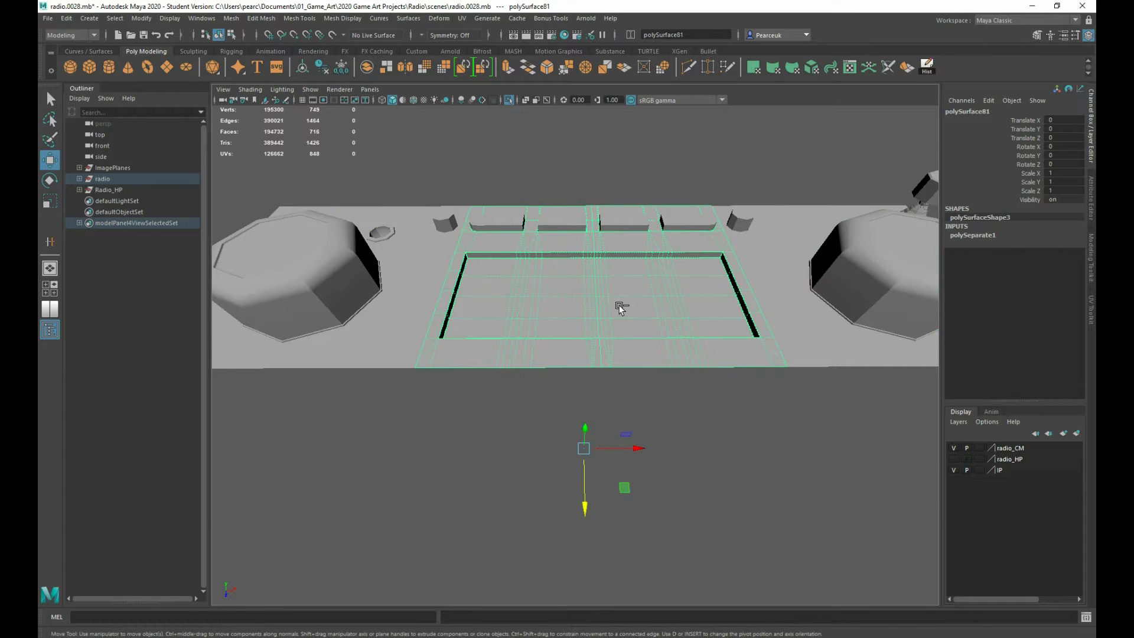
key(ctrl+1)
key(ctrl+1)
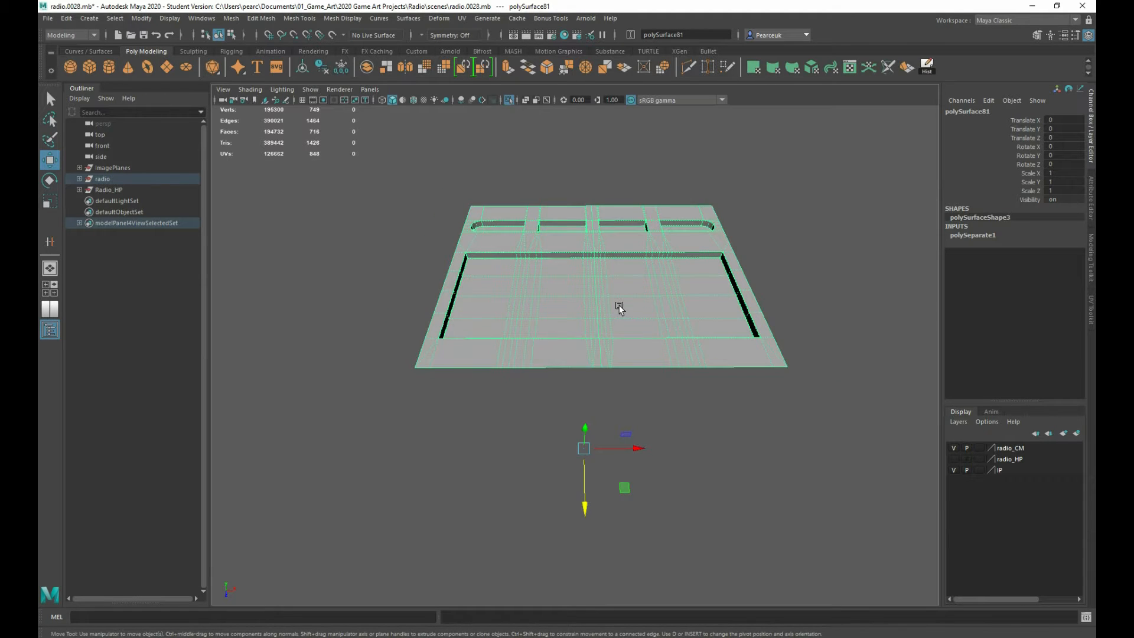
- Isolate the selected display panel in the full-size top view as well
alt+drag(619, 305, 529, 337)
alt+right_drag(529, 337, 556, 346)
alt+drag(640, 390, 560, 322)
key(space)
key(space)
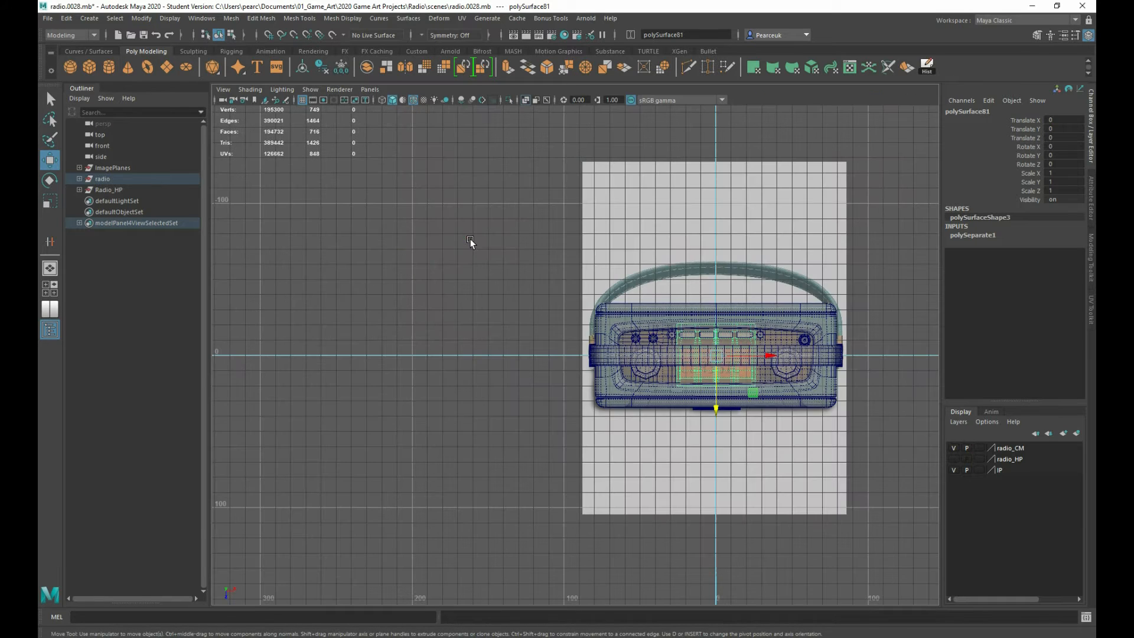
scroll(663, 391, up, 5)
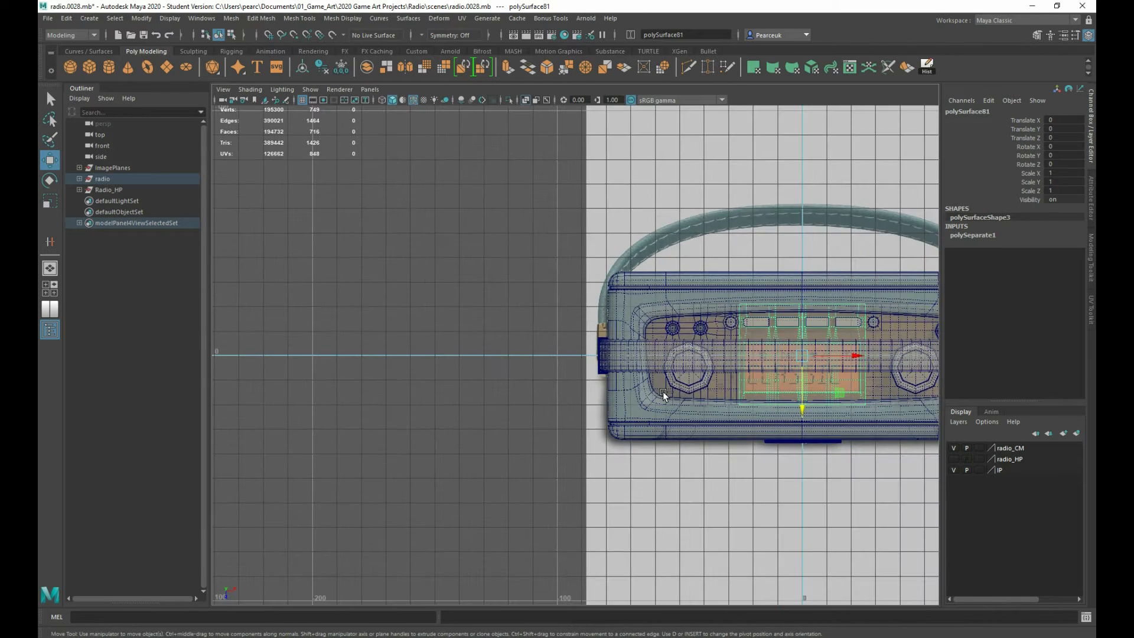
key(ctrl+1)
- Slice the display panel horizontally between the button slots and the screen recess with the Multi-Cut tool
alt+middle_drag(788, 428, 611, 411)
alt+right_drag(408, 369, 653, 322)
alt+middle_drag(653, 322, 450, 336)
shift+right_drag(292, 231, 265, 232)
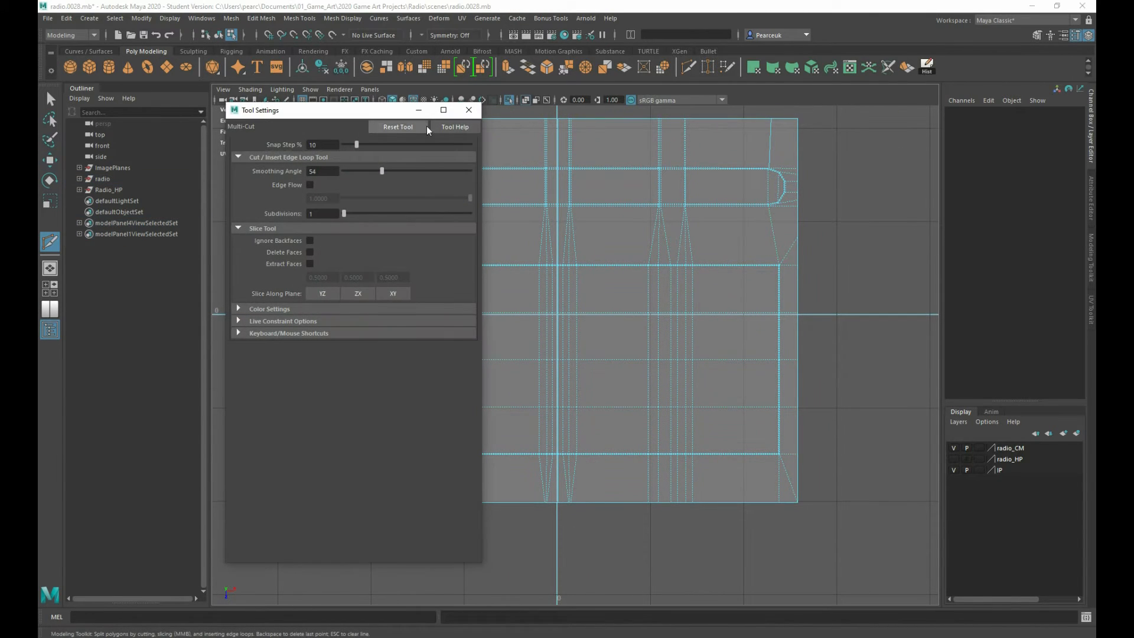
click(467, 111)
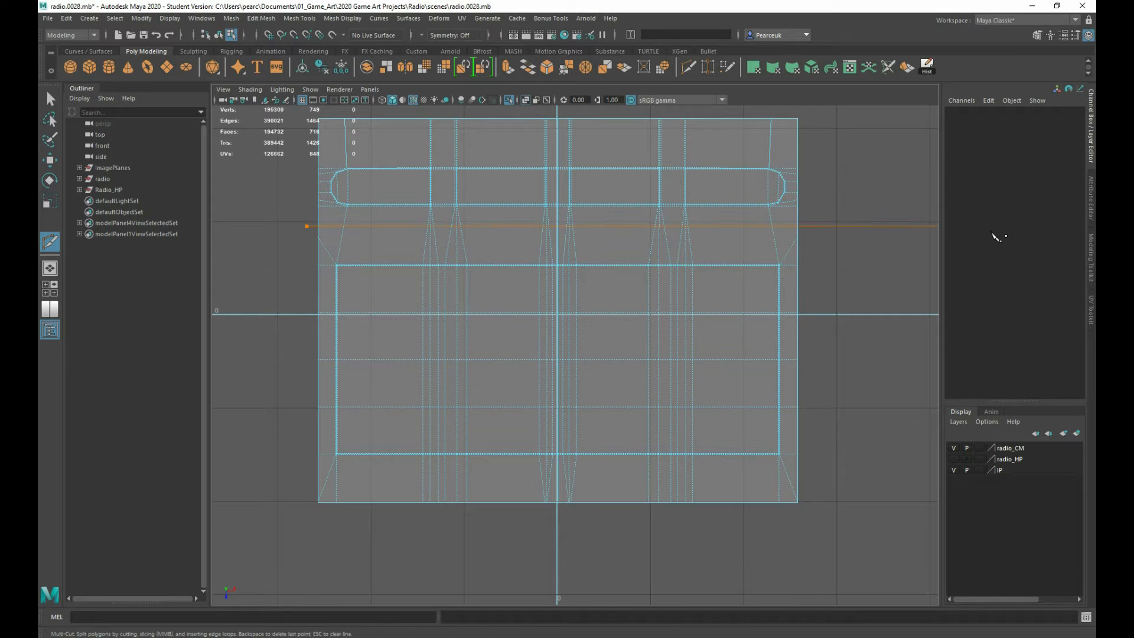
scroll(673, 270, up, 1)
key(q)
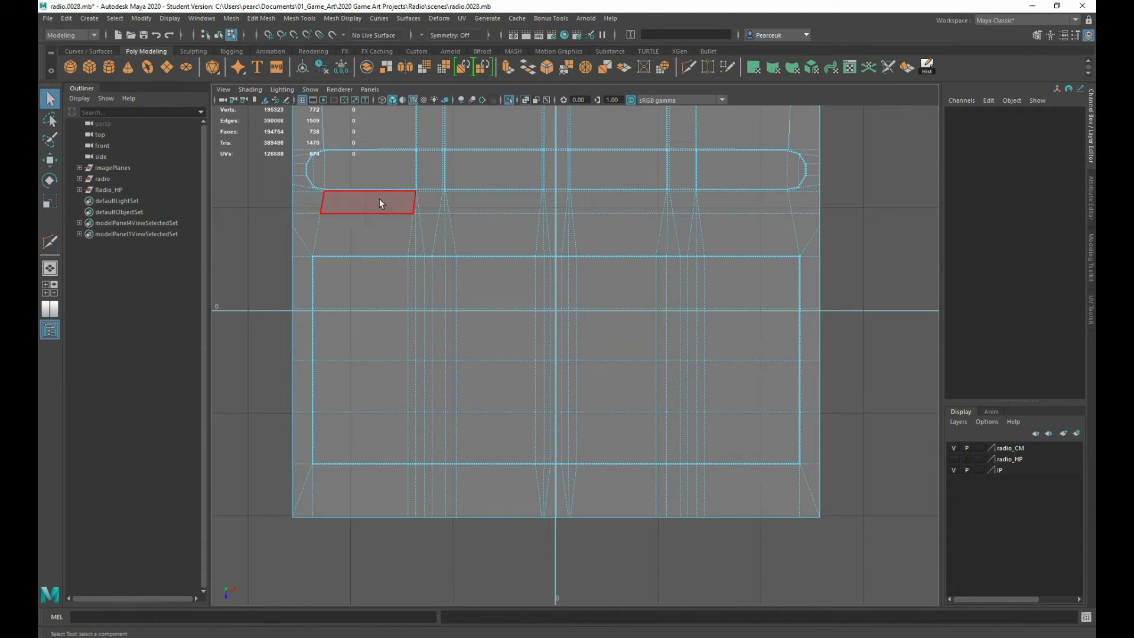
- Delete all panel faces below the new horizontal cut, including the screen recess
right_drag(373, 208, 370, 188)
double_click(369, 213)
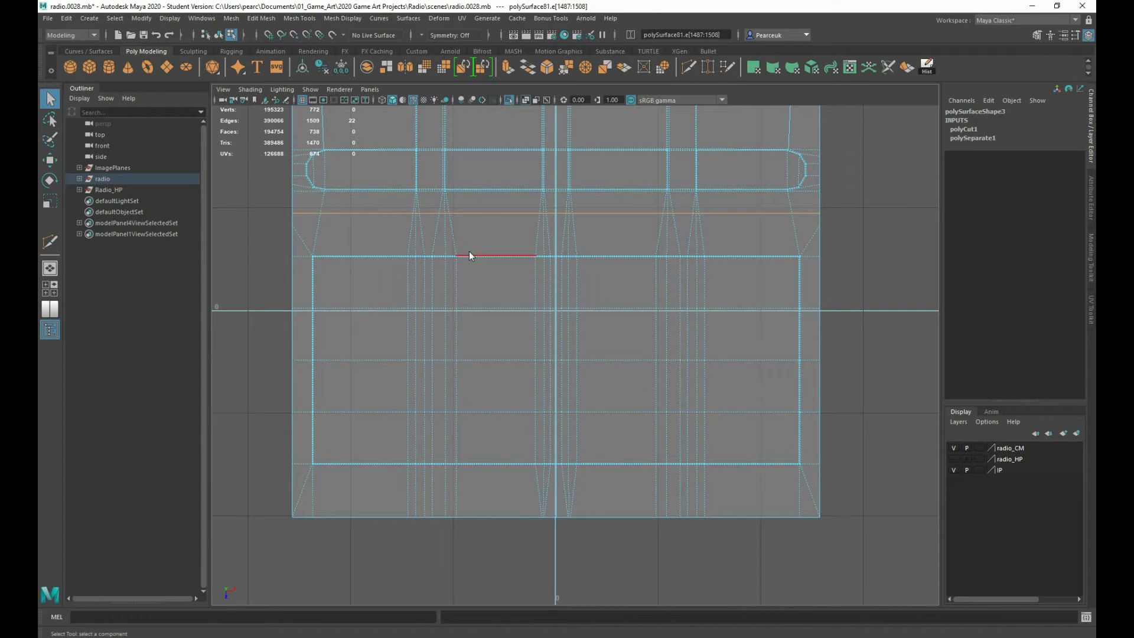
right_drag(469, 255, 469, 279)
drag(281, 229, 876, 579)
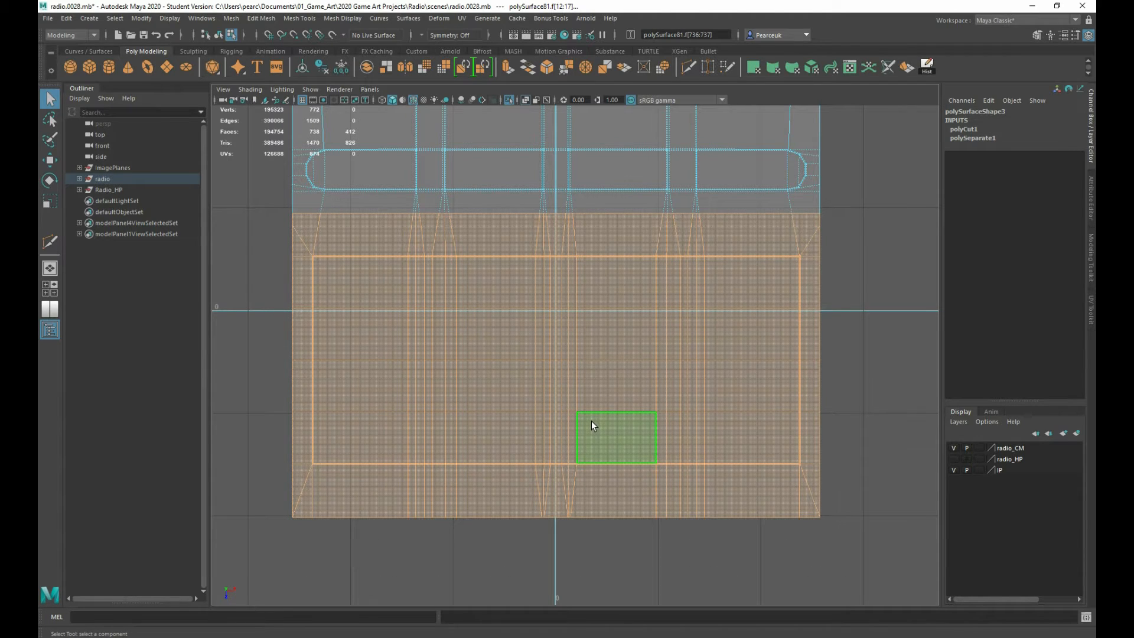
key(Delete)
right_drag(382, 207, 355, 216)
drag(391, 211, 433, 237)
alt+middle_drag(410, 280, 392, 392)
scroll(378, 352, up, 3)
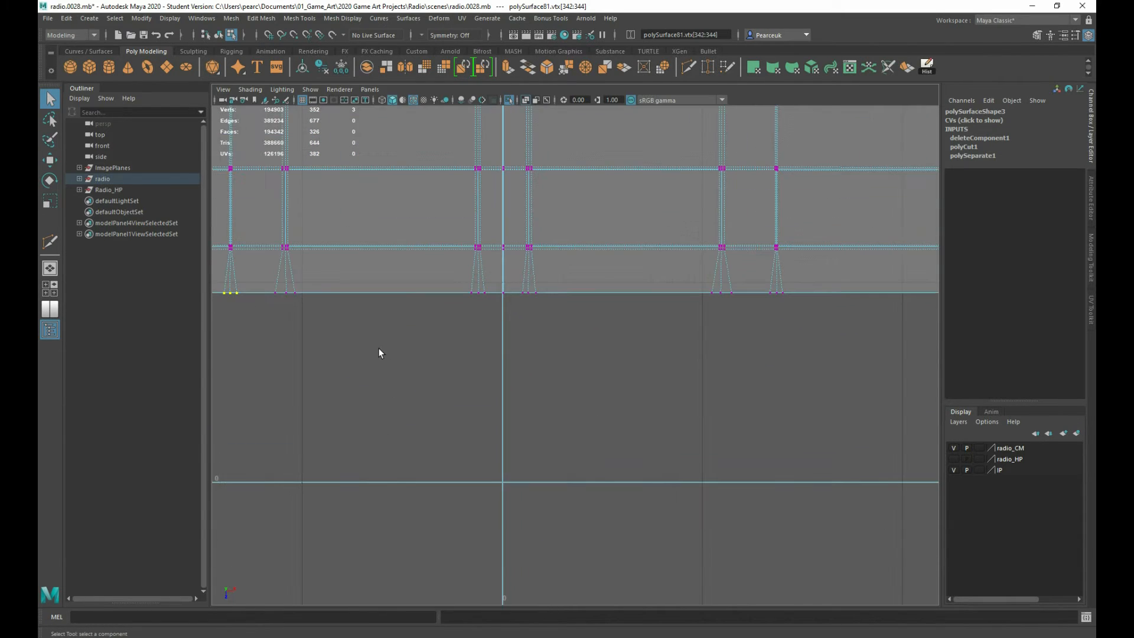
scroll(380, 352, down, 3)
alt+middle_drag(414, 341, 478, 377)
scroll(480, 379, down, 1)
alt+middle_drag(390, 324, 396, 304)
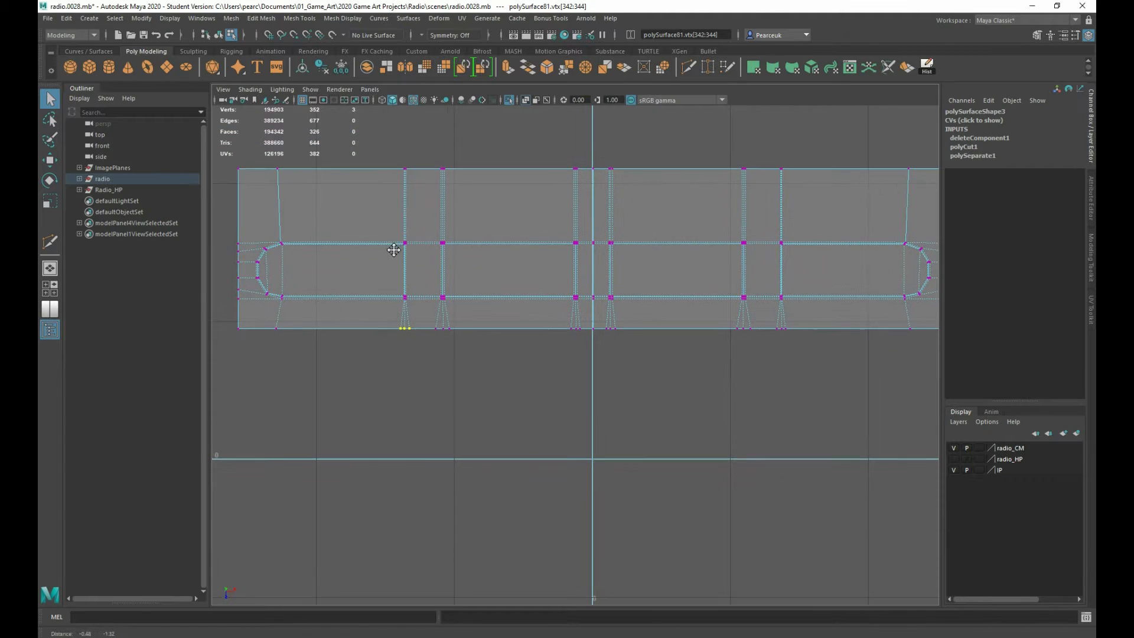
- Try selecting the vertical edges that run through the dividers between the button slots
right_drag(380, 198, 374, 177)
drag(362, 201, 817, 214)
ctrl+right_drag(817, 214, 892, 230)
drag(389, 263, 855, 282)
drag(583, 323, 763, 313)
key(ctrl+z)
- Examine the closely spaced support edges at the corners of the button slot dividers
scroll(653, 315, up, 8)
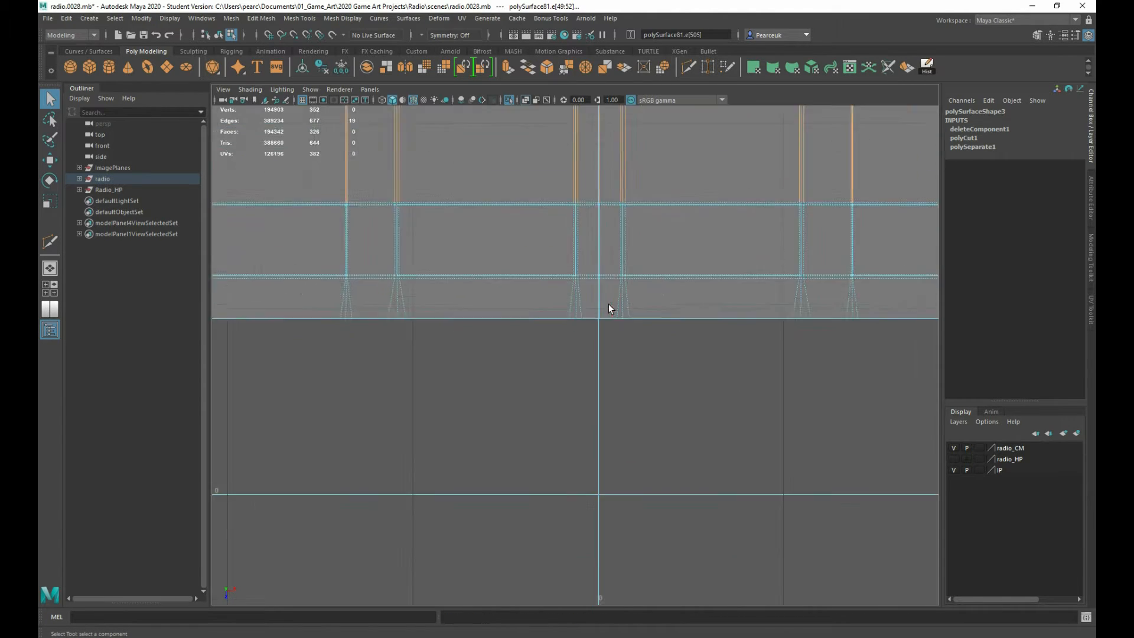
scroll(477, 319, up, 3)
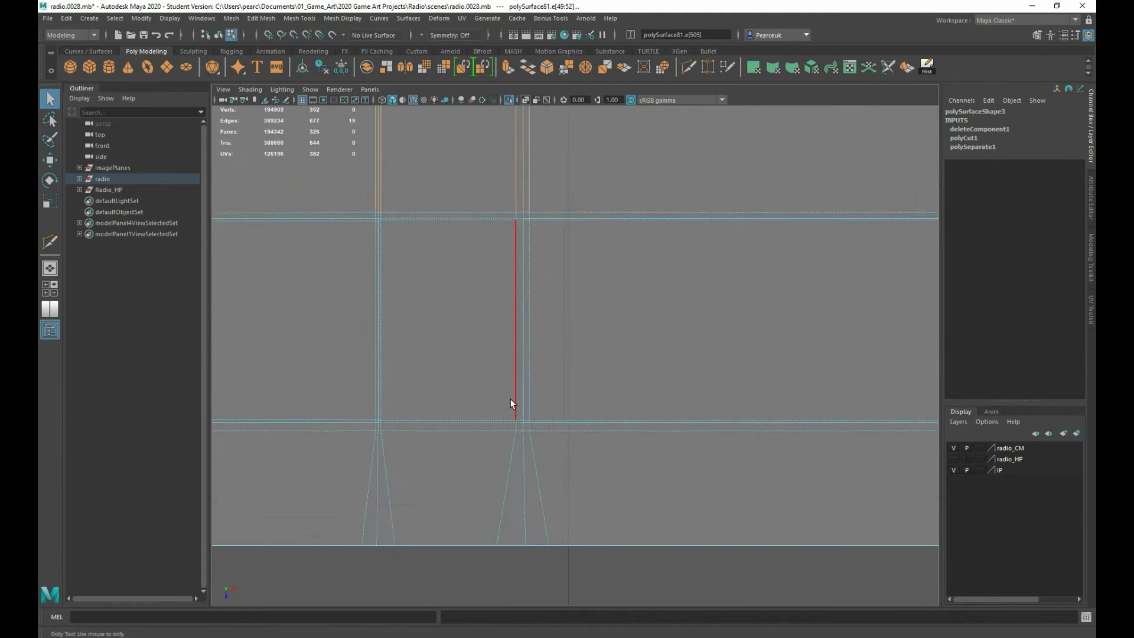
scroll(448, 325, up, 4)
alt+middle_drag(382, 317, 571, 407)
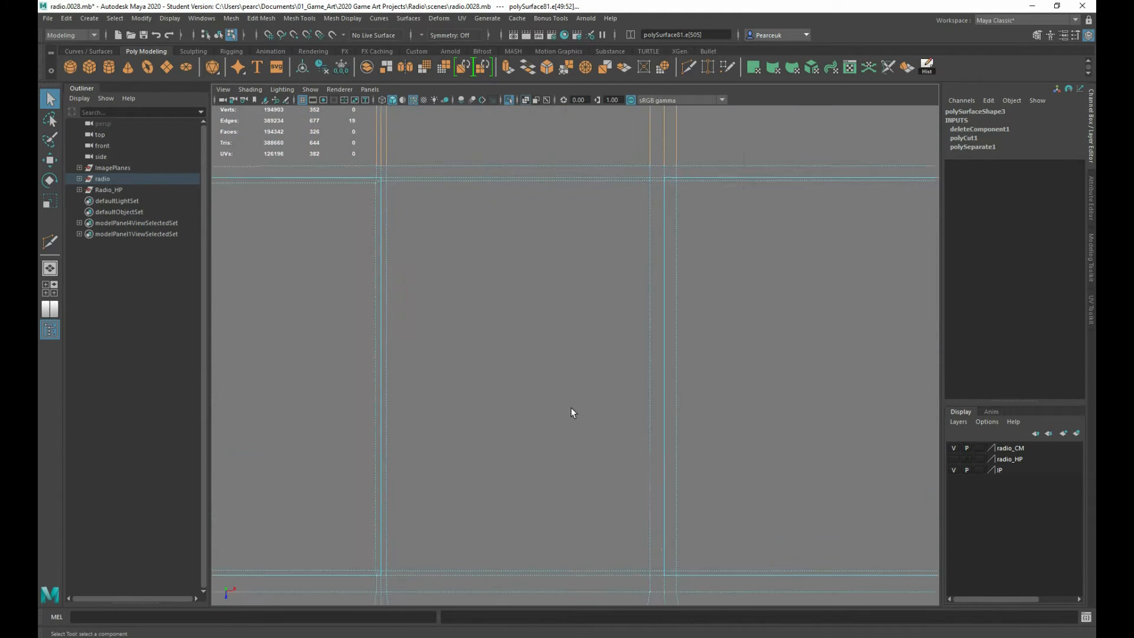
scroll(473, 393, up, 3)
alt+middle_drag(427, 386, 632, 524)
scroll(547, 439, up, 6)
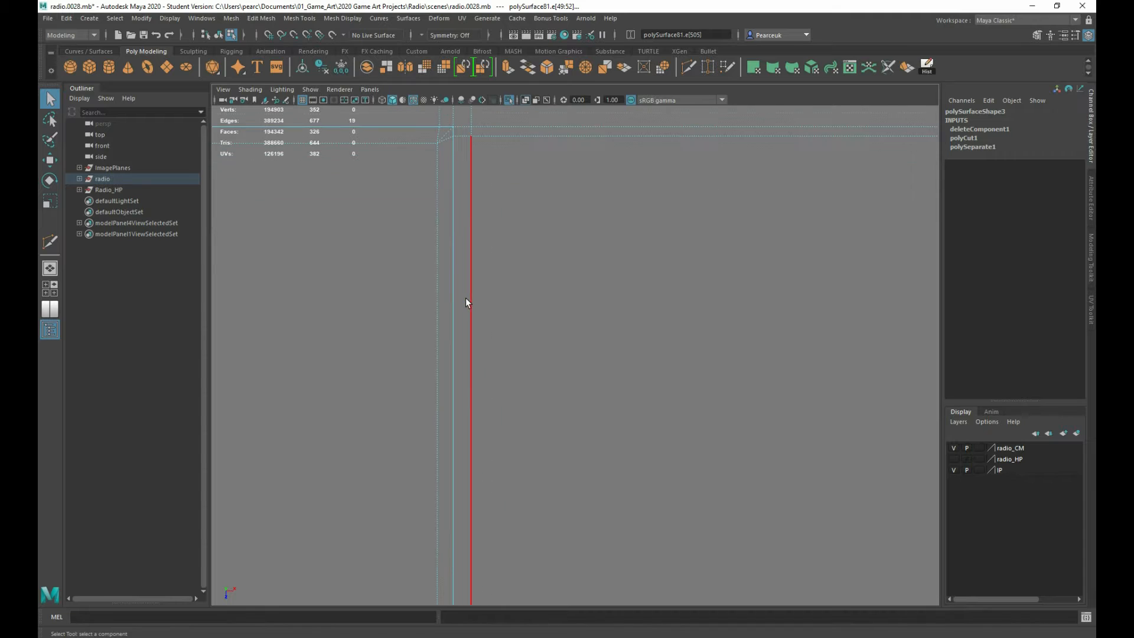
alt+middle_drag(462, 232, 548, 404)
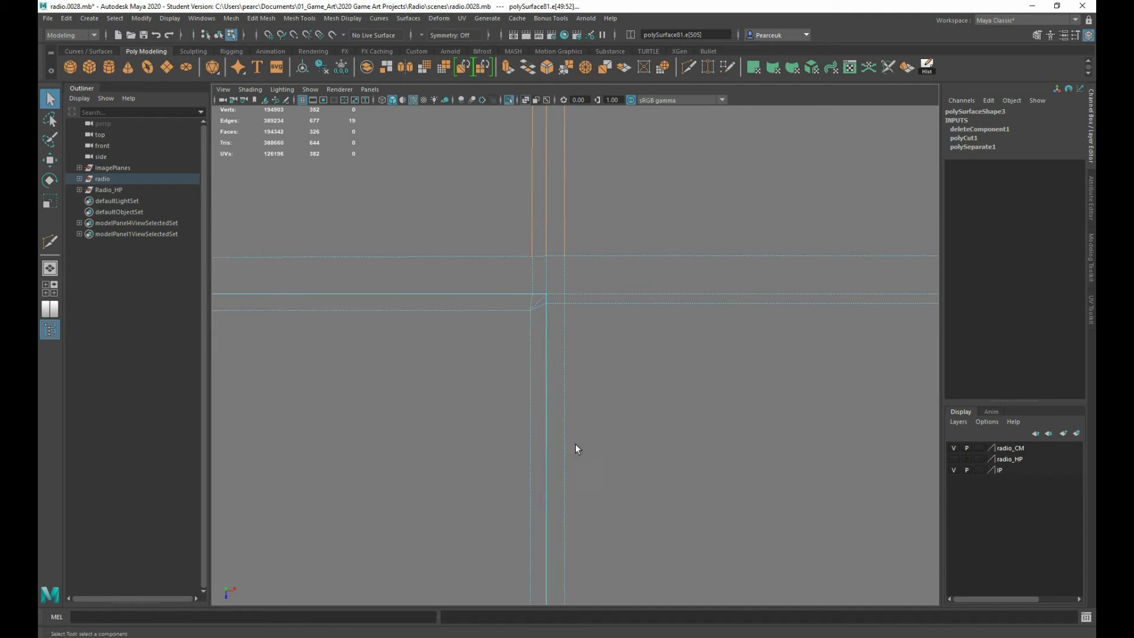
- Select the vertical edges above the first slot divider and check where they run across the panel
click(545, 226)
double_click(537, 192)
scroll(537, 193, down, 12)
scroll(524, 313, up, 8)
scroll(534, 304, down, 5)
key(space)
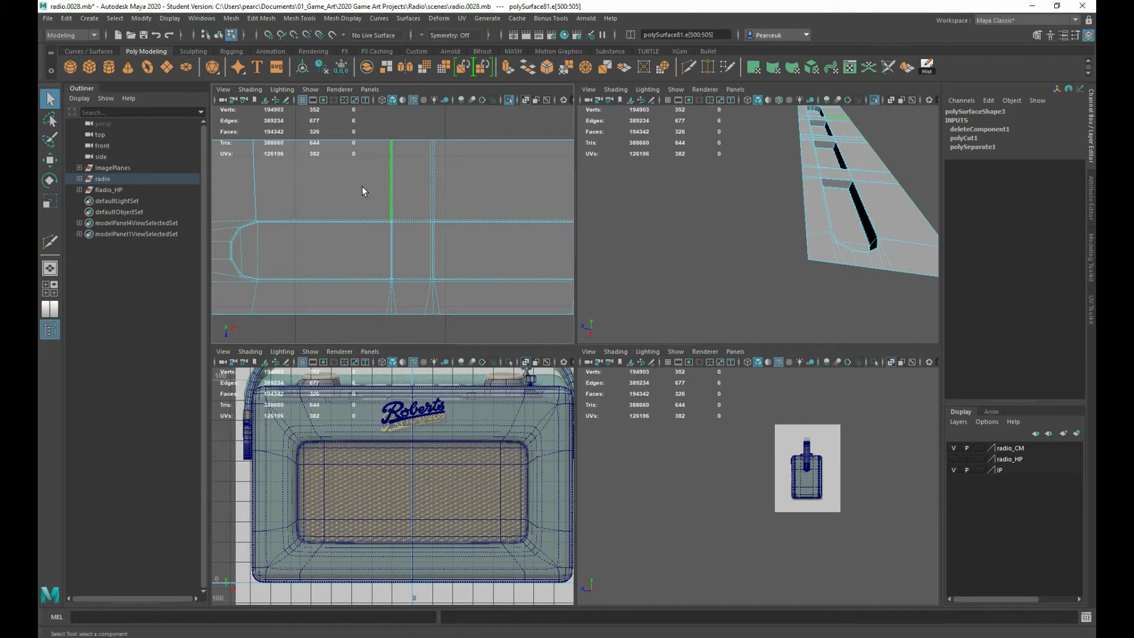
key(space)
scroll(533, 315, down, 2)
scroll(475, 308, up, 5)
scroll(473, 310, up, 8)
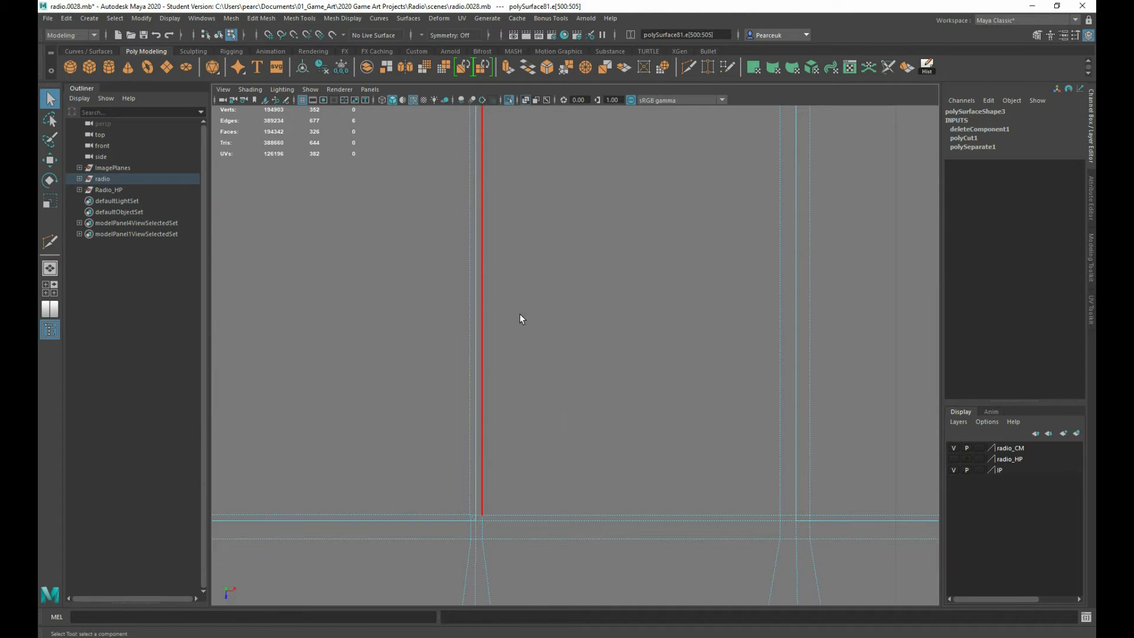
- Inspect the trimmed button panel and its slots in the perspective view, then go back to the top view
key(space)
key(space)
alt+drag(583, 241, 575, 336)
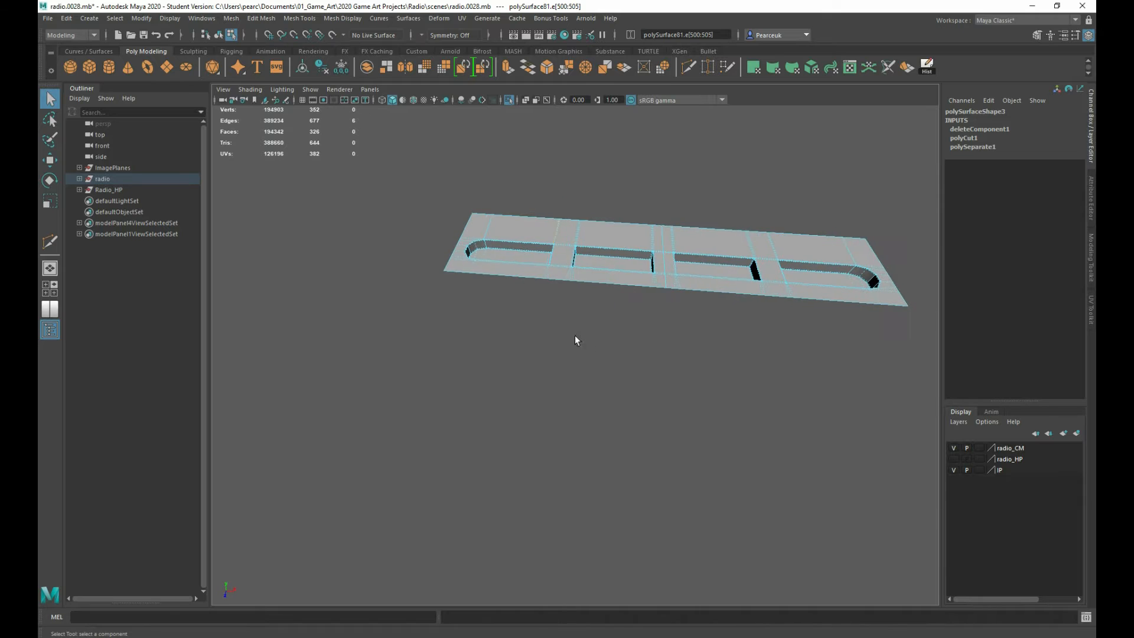
mouse_move(502, 257)
alt+mouse_down()
mouse_move(542, 345)
mouse_move(505, 257)
alt+mouse_up()
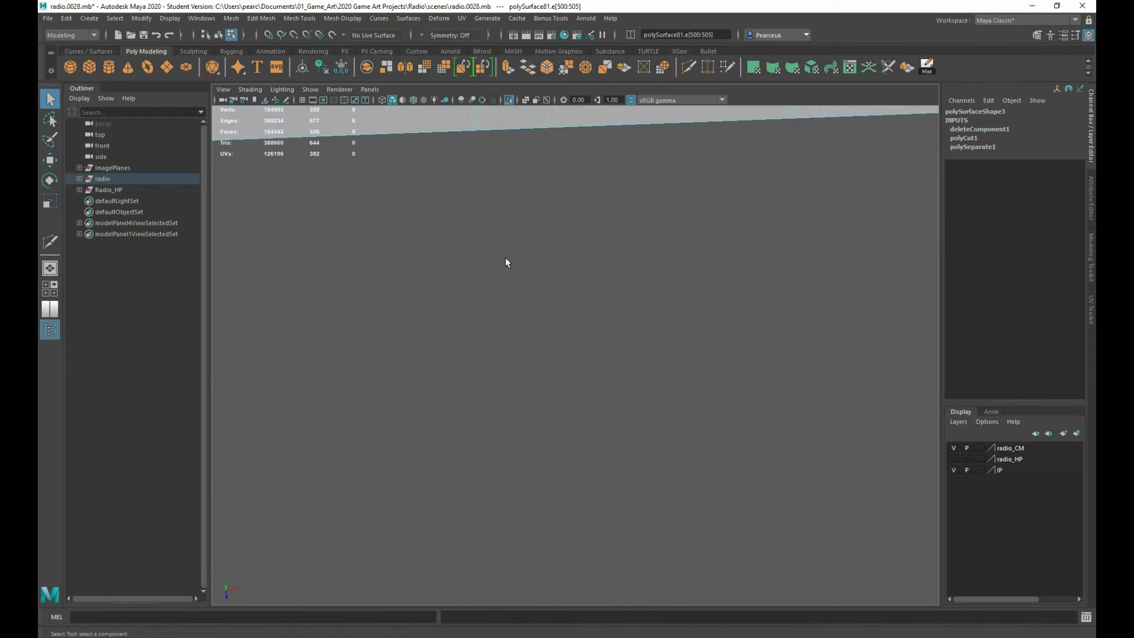
key(space)
key(space)
alt+drag(671, 213, 518, 239)
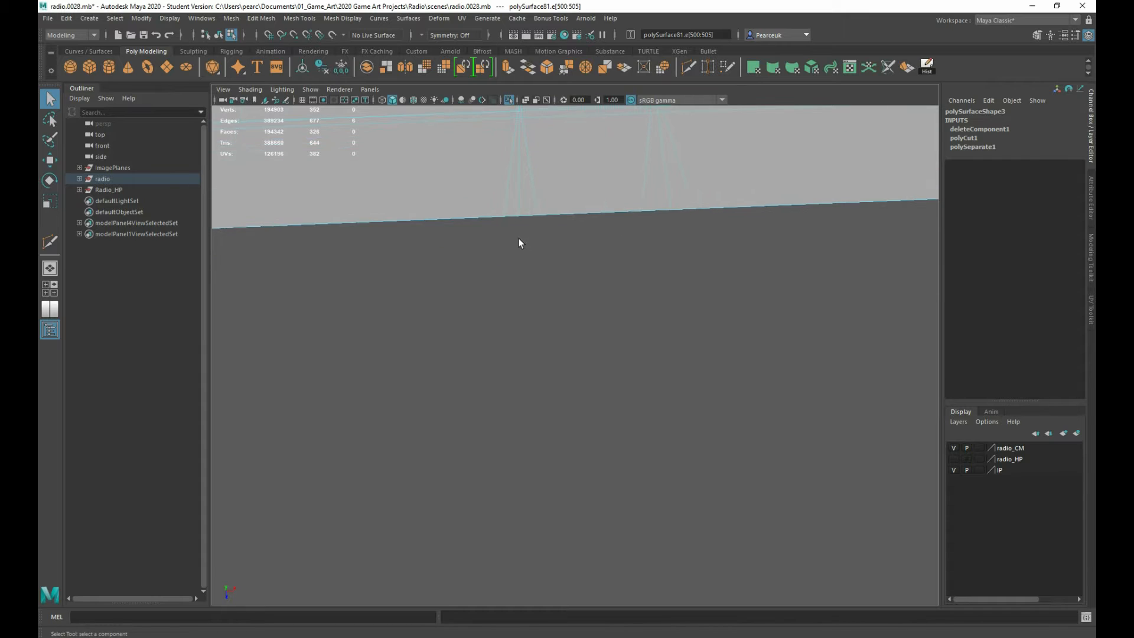
key(space)
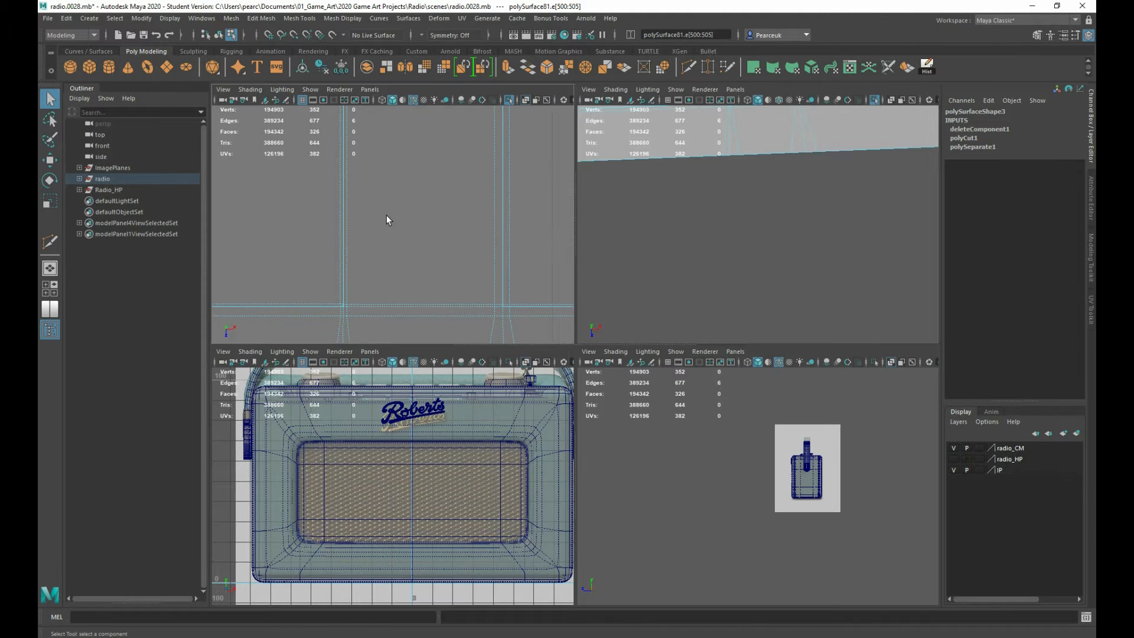
key(space)
- Switch to vertex selection and select the three vertices where the first divider meets the panel's upper edge
alt+middle_drag(456, 387, 475, 448)
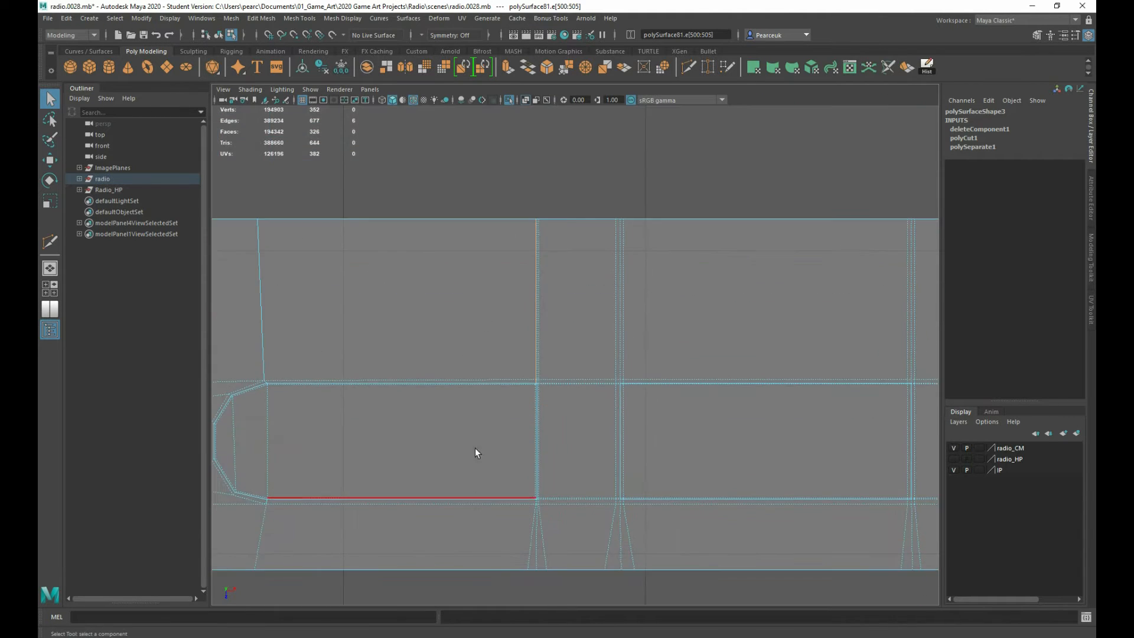
scroll(484, 291, up, 3)
alt+middle_drag(484, 291, 477, 473)
right_click(482, 305)
click(429, 304)
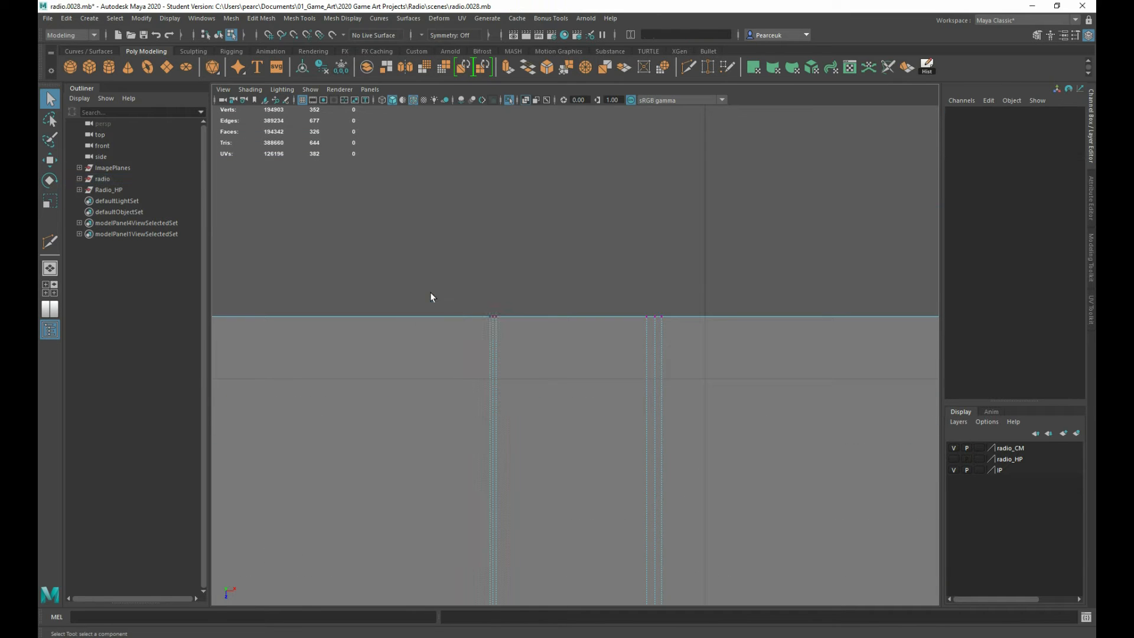
drag(467, 304, 525, 341)
shift+right_click(525, 342)
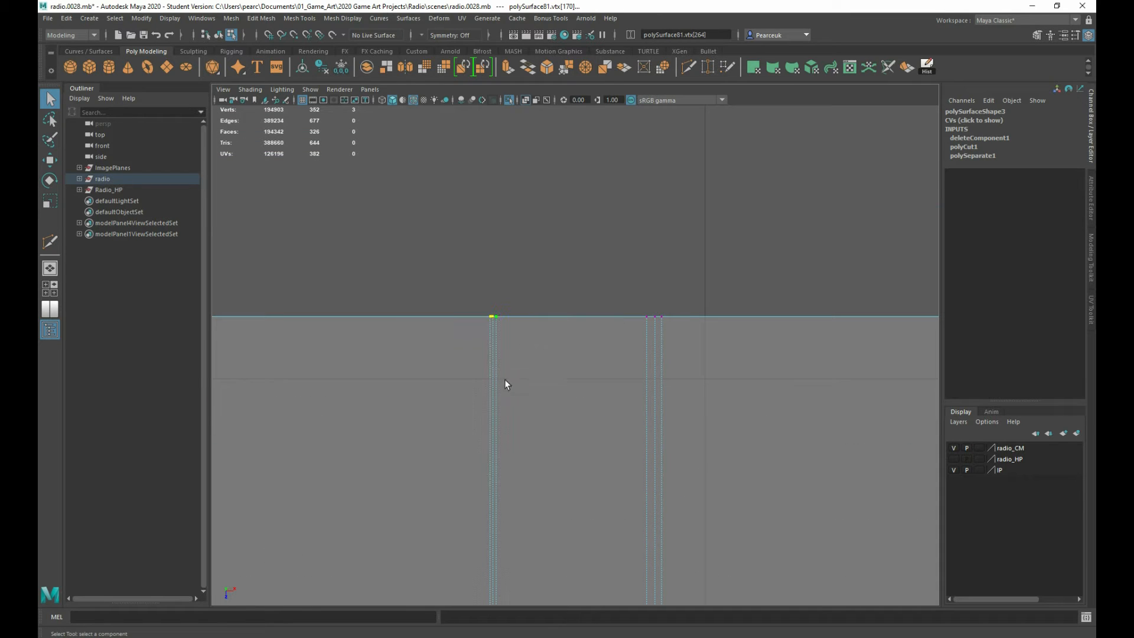
- Merge the three vertices below the first divider line on the panel's lower edge into one at their centre
scroll(452, 517, down, 2)
alt+middle_drag(459, 488, 432, 330)
drag(431, 329, 461, 371)
shift+right_click(501, 338)
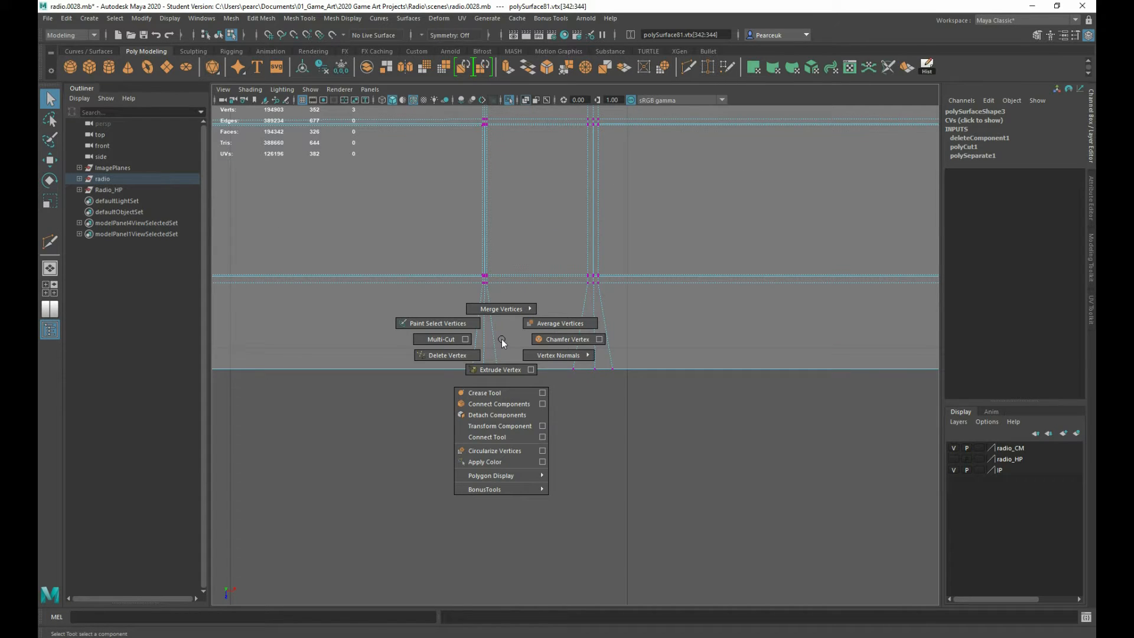
mouse_move(501, 292)
click(501, 269)
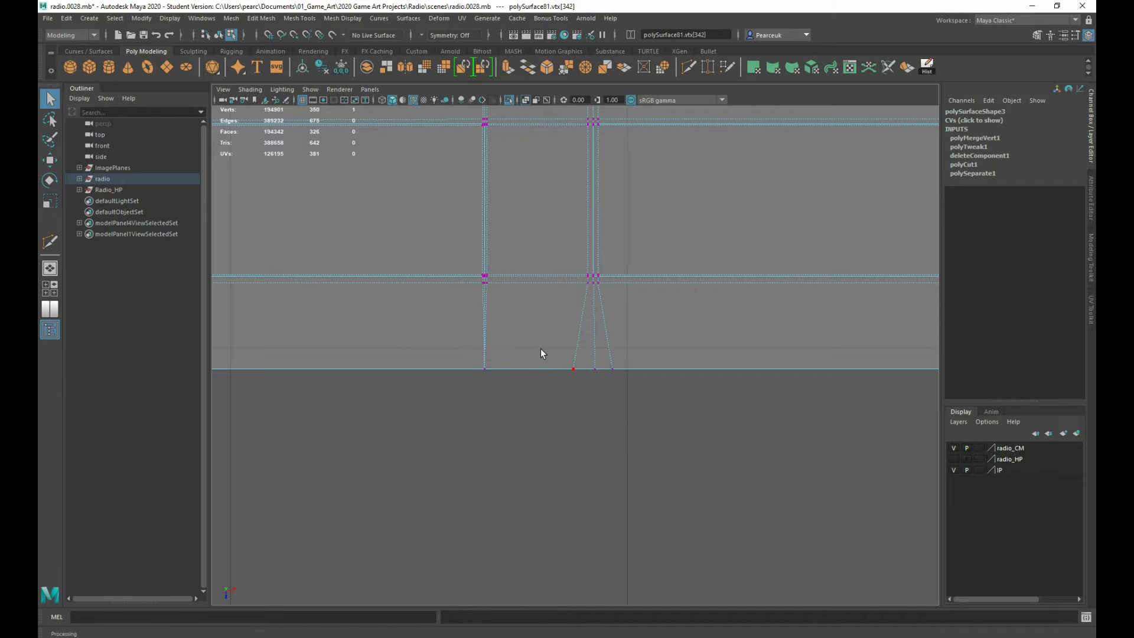
- Merge the three lower-edge vertices at the first divider's second line, then those just left of the panel's centre line, at their centres
key(g)
scroll(730, 470, down, 3)
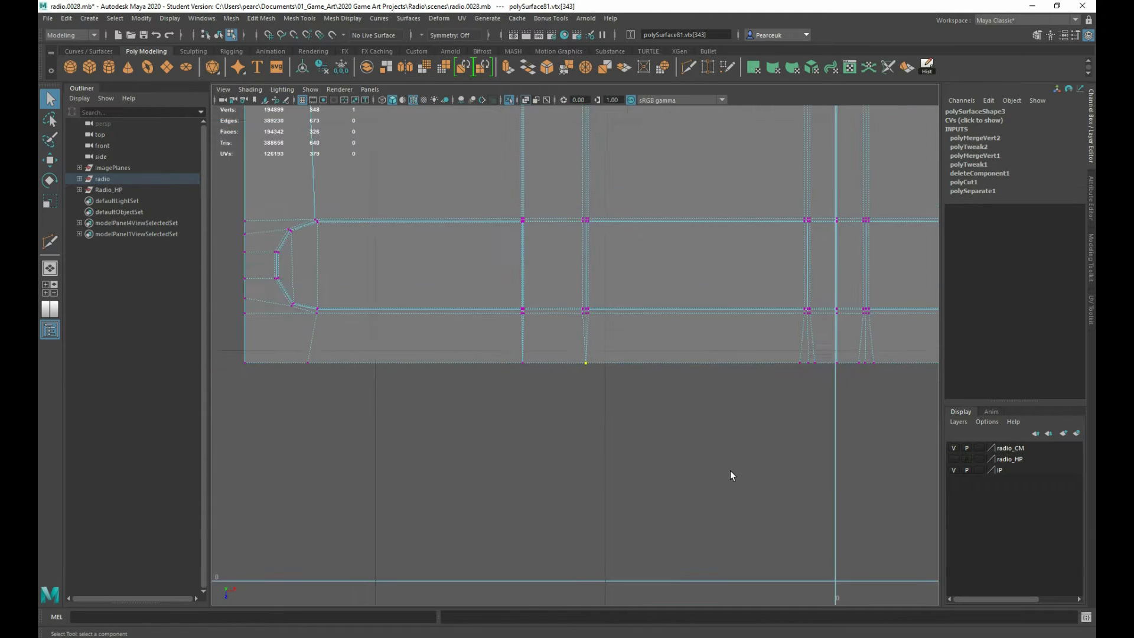
alt+middle_drag(731, 470, 380, 467)
drag(492, 368, 623, 406)
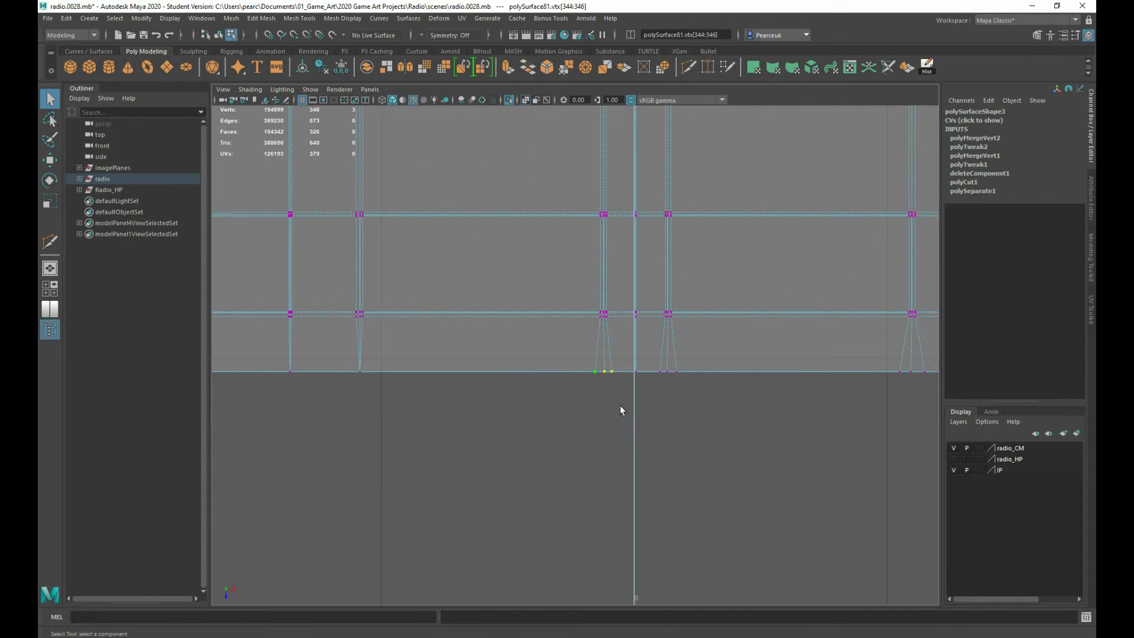
alt+middle_drag(619, 406, 488, 449)
key(g)
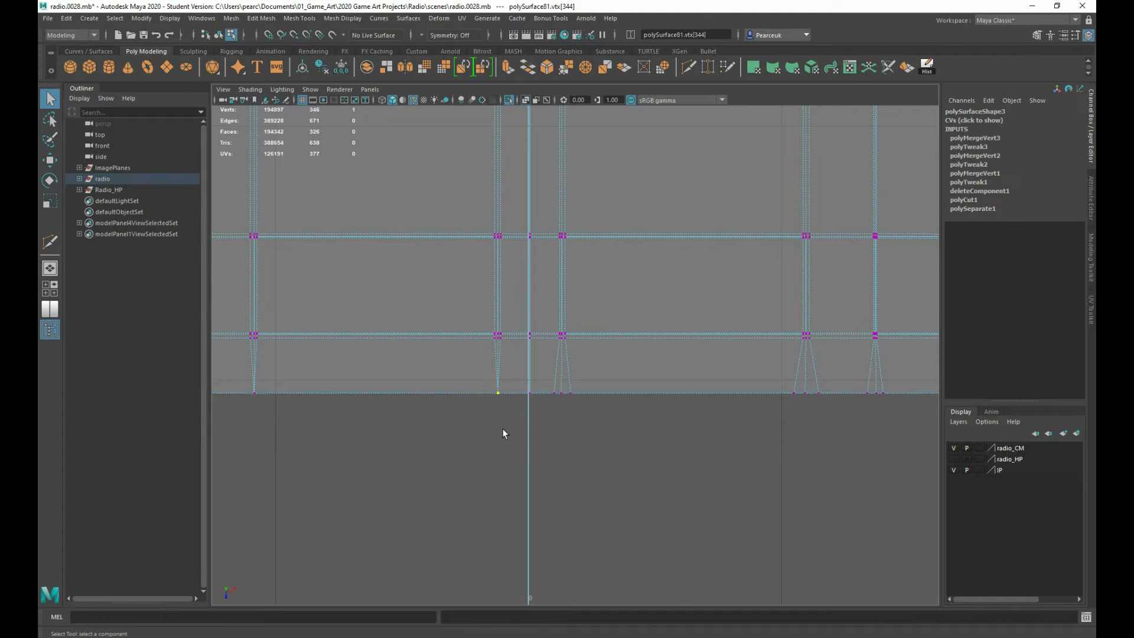
- Merge each lower-edge vertex group on the panel's right half, beside the centre line and at both lines of the last divider
drag(551, 359, 631, 426)
key(g)
key(g)
drag(778, 385, 904, 433)
key(g)
scroll(886, 423, down, 5)
scroll(852, 375, down, 1)
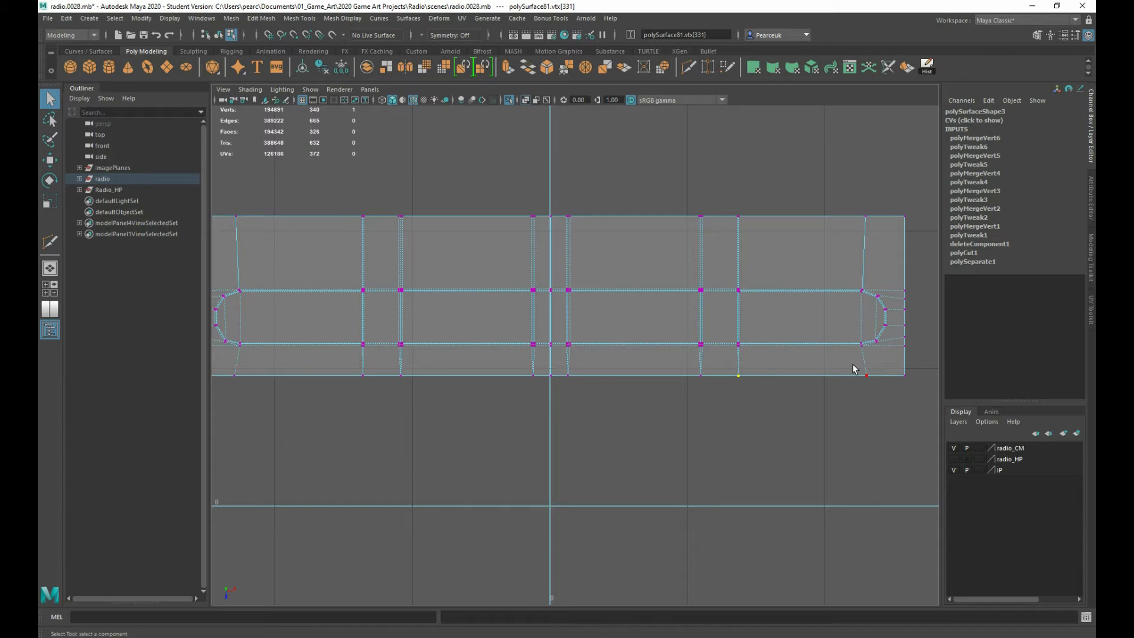
- Merge the upper-edge vertices at each of the last divider's two lines into single vertices
scroll(768, 274, up, 3)
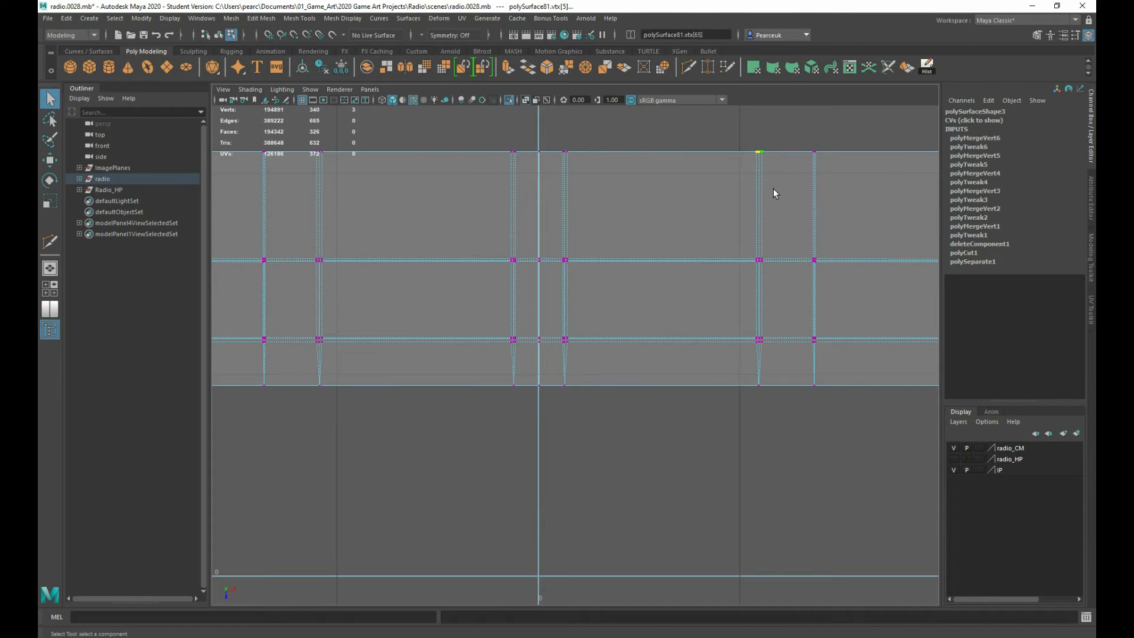
scroll(772, 192, down, 1)
key(g)
drag(761, 175, 810, 209)
key(g)
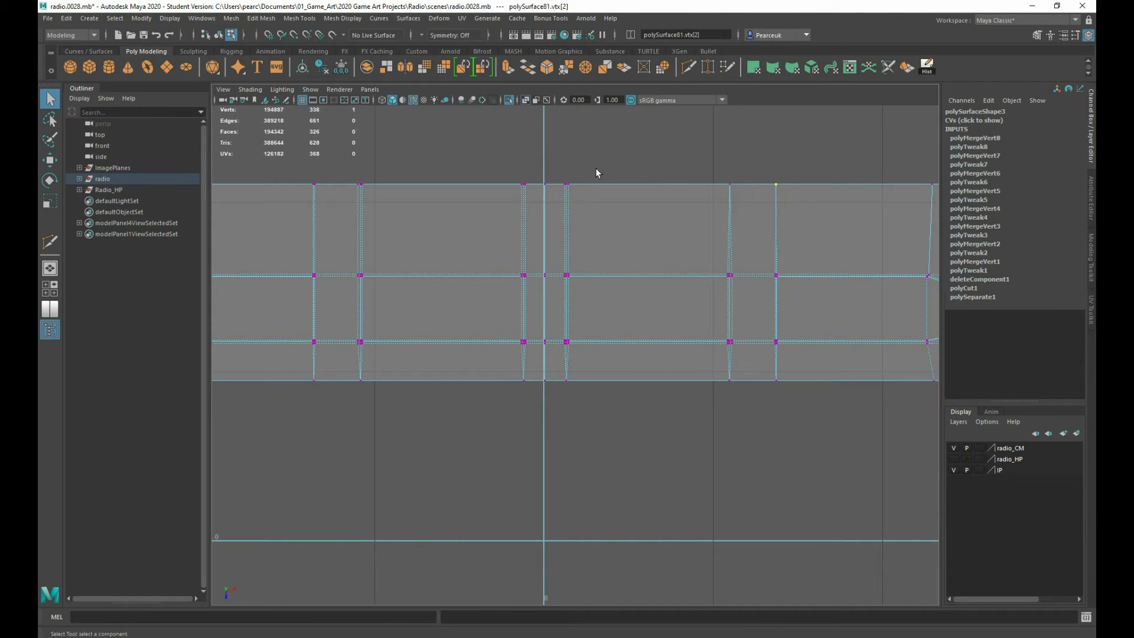
- Merge the remaining upper-edge vertex groups on both sides of the centre line and at both lines of the first divider
drag(559, 185, 535, 187)
key(g)
key(g)
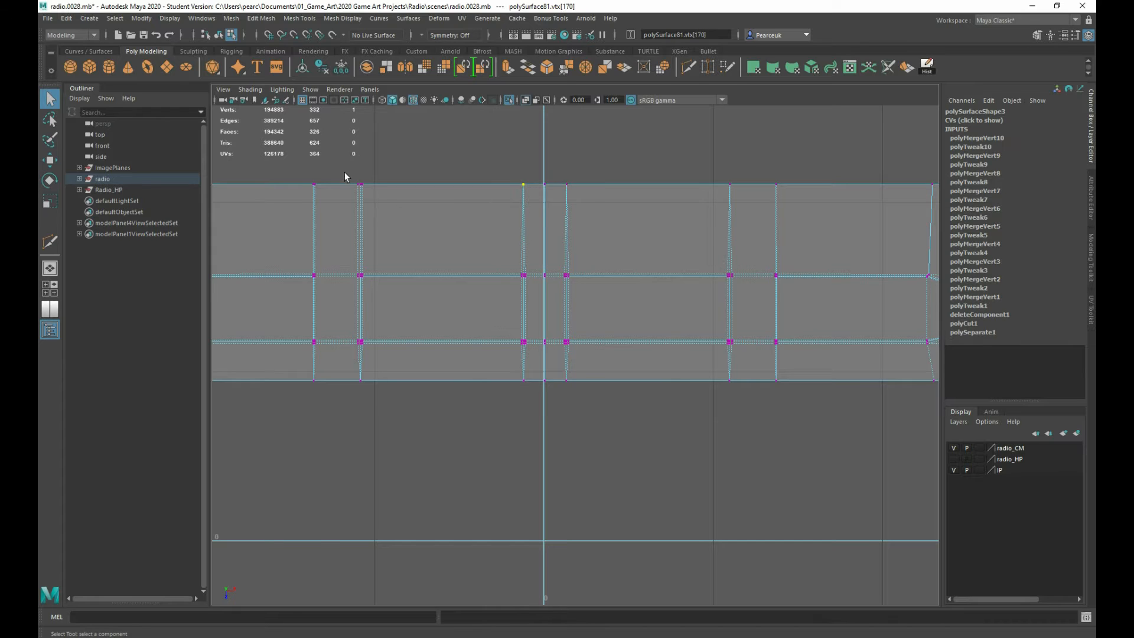
drag(390, 201, 390, 202)
key(g)
drag(304, 171, 324, 196)
key(g)
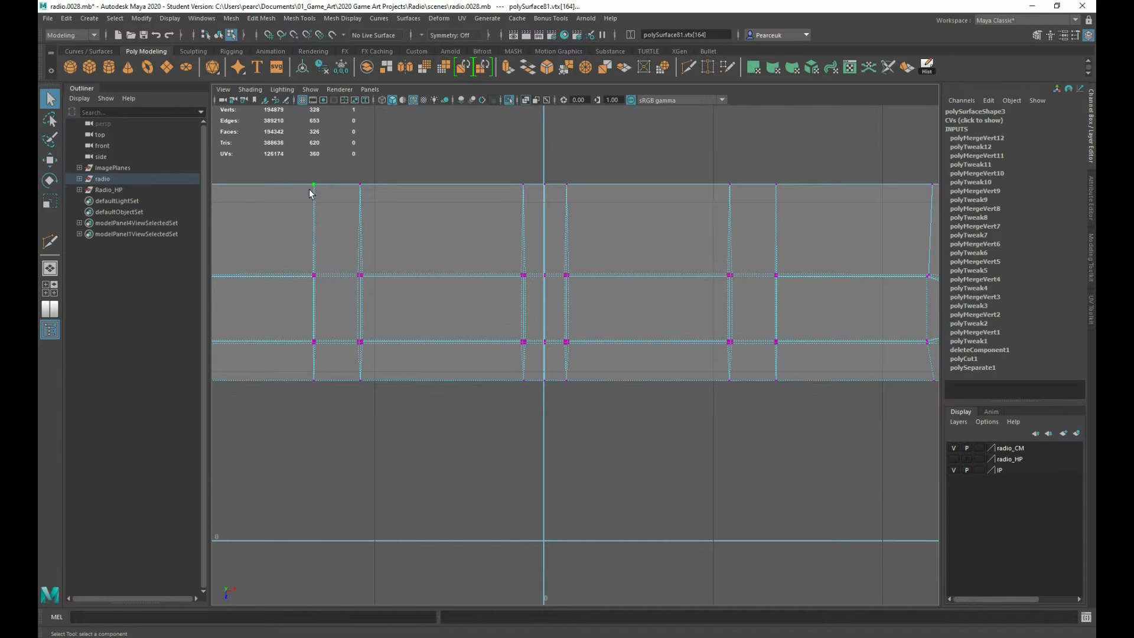
- Use Target Weld to join the border vertices nearest the panel's four corners onto the corner vertices
alt+middle_drag(331, 277, 559, 345)
shift+right_drag(421, 267, 432, 200)
drag(378, 241, 344, 242)
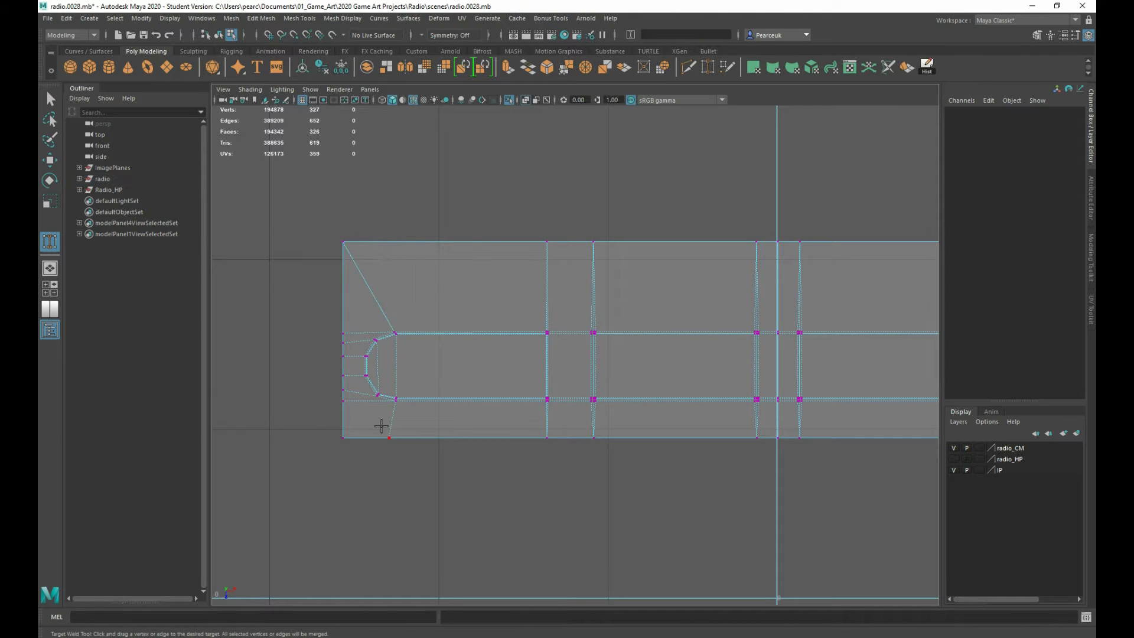
alt+middle_drag(720, 452, 470, 351)
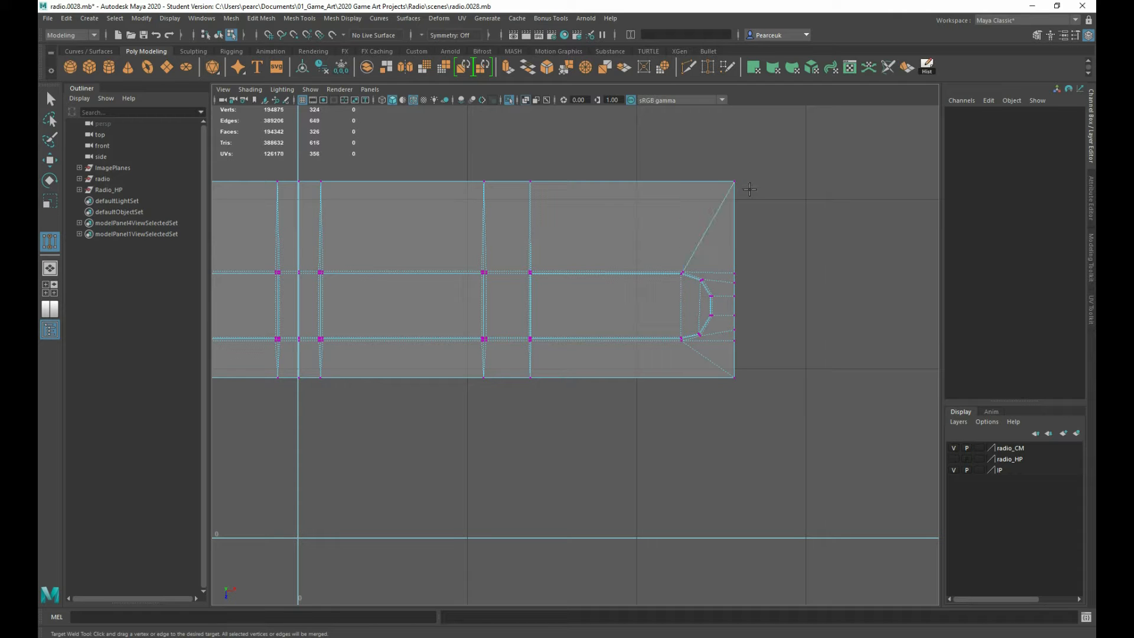
key(q)
- Preview the panel smoothed in the top and perspective views, then return to the unsmoothed display
key(3)
scroll(532, 319, down, 2)
alt+middle_drag(548, 328, 656, 335)
key(space)
key(space)
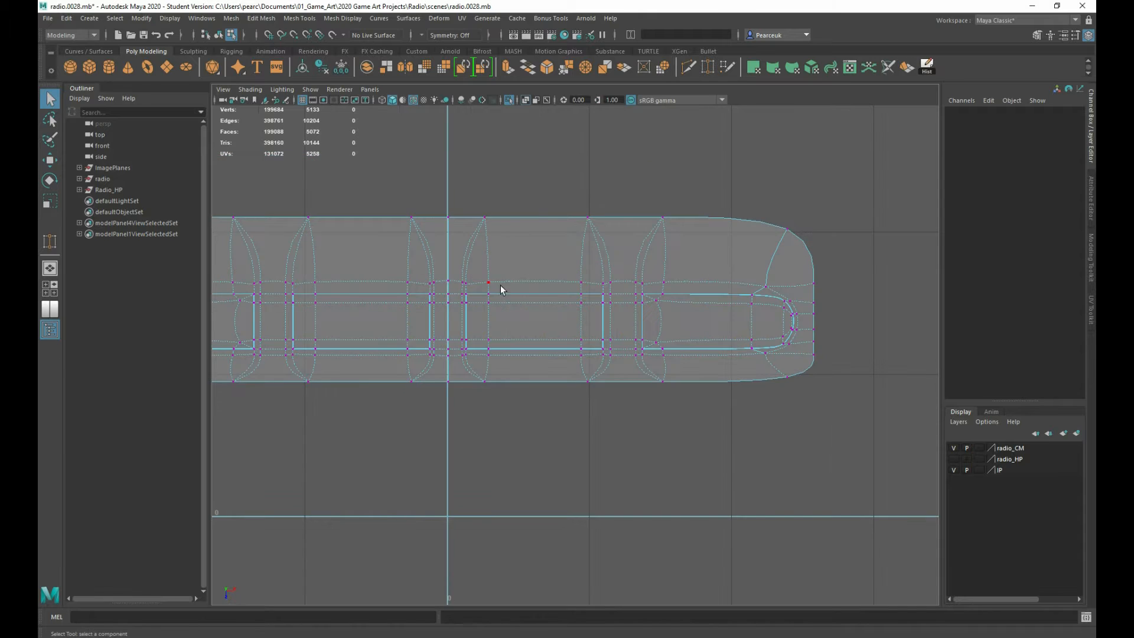
key(space)
key(space)
scroll(672, 430, up, 2)
alt+drag(671, 430, 571, 269)
key(1)
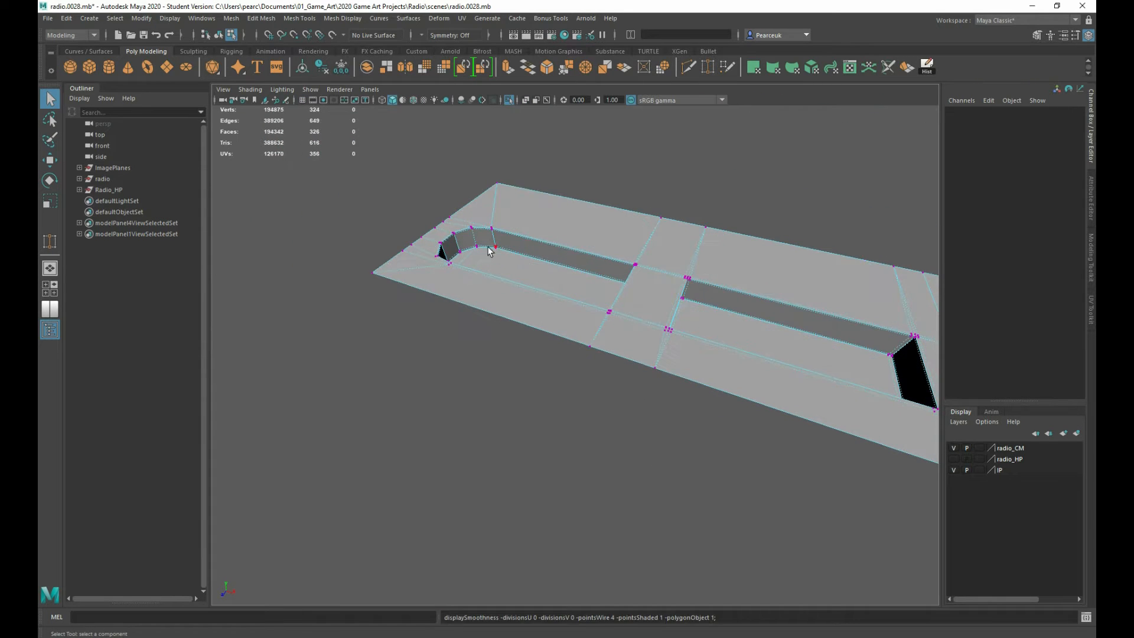
- Switch to edge selection and select the whole row of border edges along the panel's lower side
right_drag(481, 247, 481, 222)
alt+drag(473, 325, 314, 291)
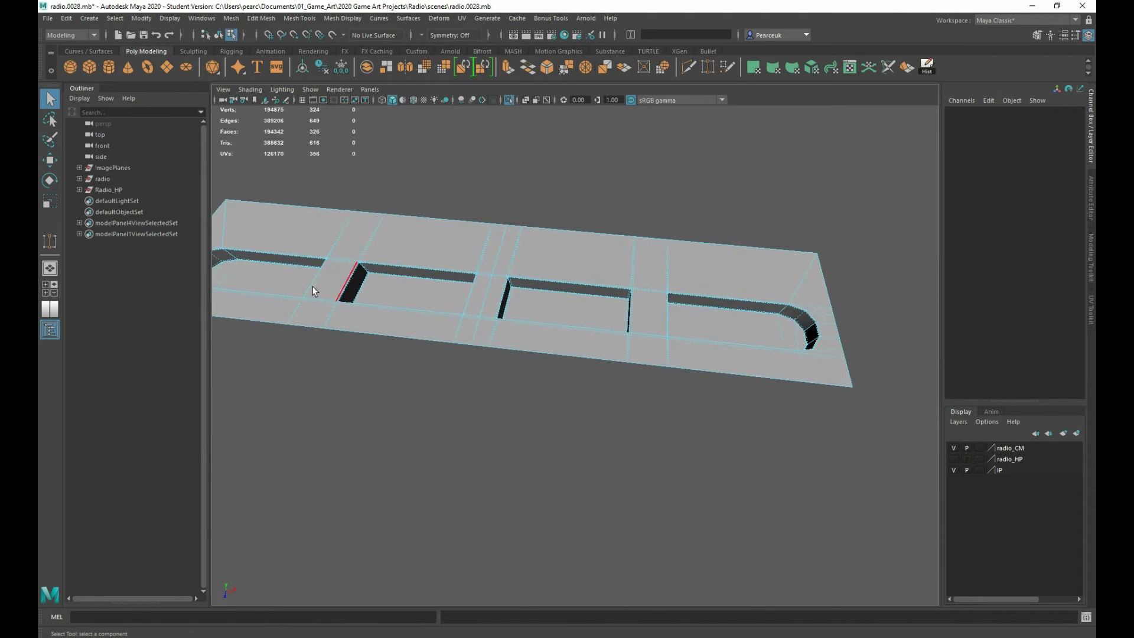
double_click(672, 367)
alt+drag(686, 365, 789, 354)
double_click(380, 303)
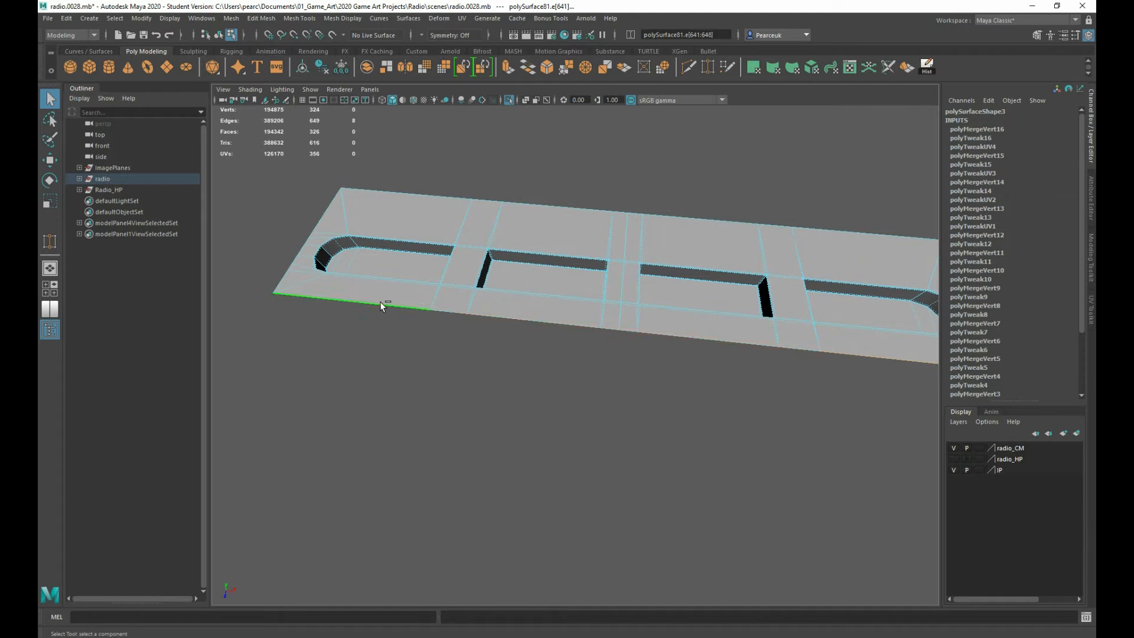
- End the isolation in the top view and extrude the selected border edges about 29.6 units, past the display's lower edge
key(space)
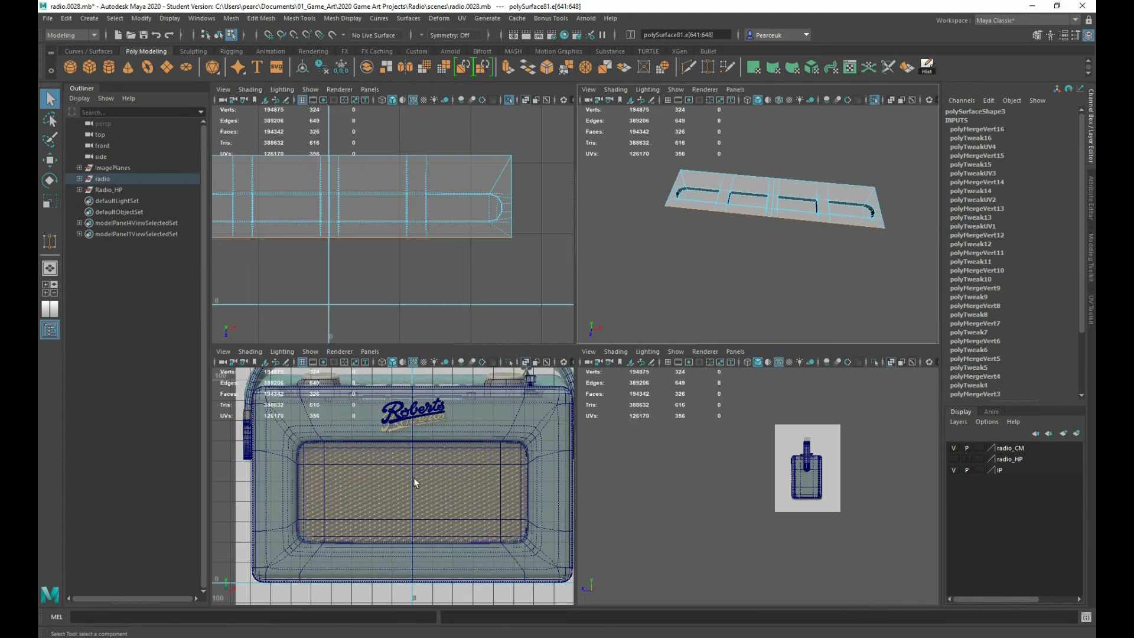
key(space)
key(space)
key(space)
key(ctrl+1)
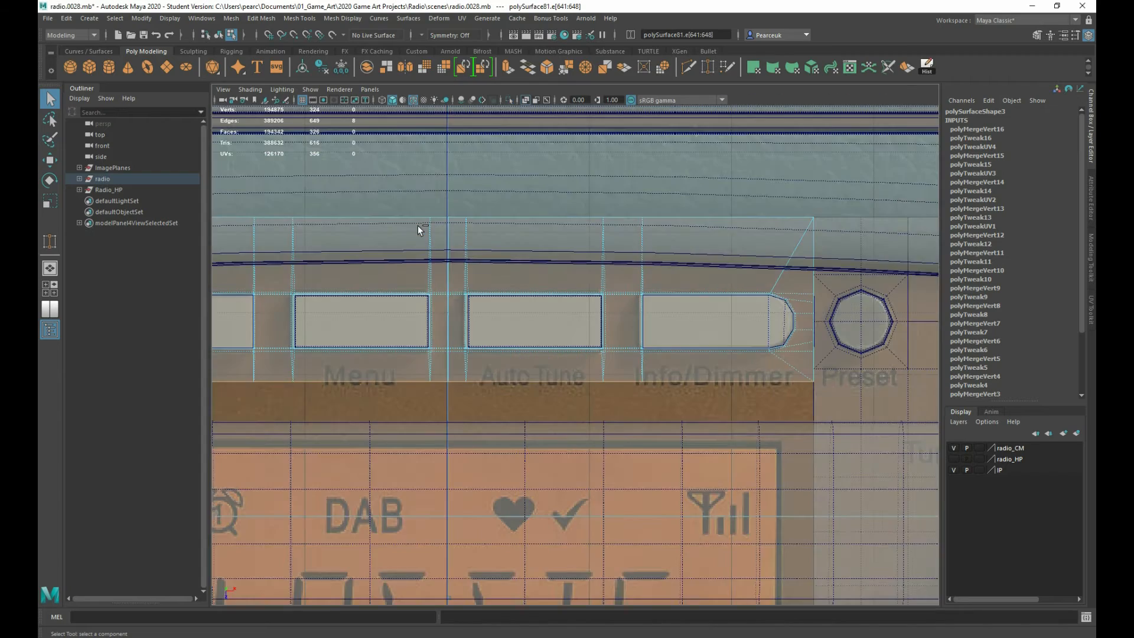
scroll(429, 286, down, 2)
alt+middle_drag(450, 336, 469, 297)
scroll(469, 296, down, 4)
alt+middle_drag(439, 412, 434, 334)
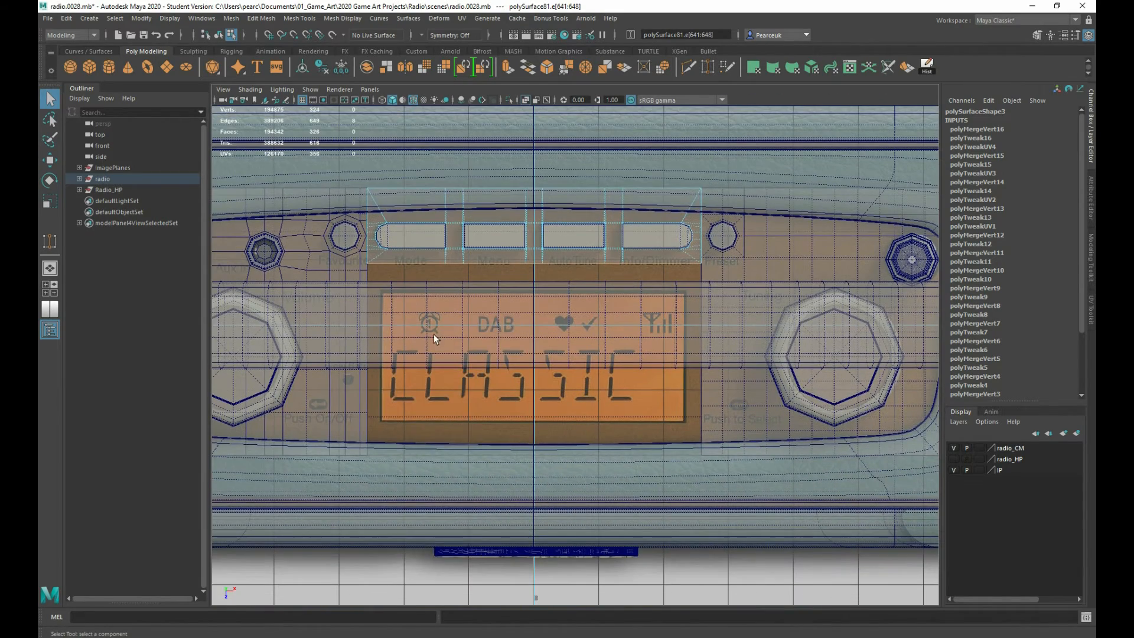
shift+right_drag(434, 334, 427, 374)
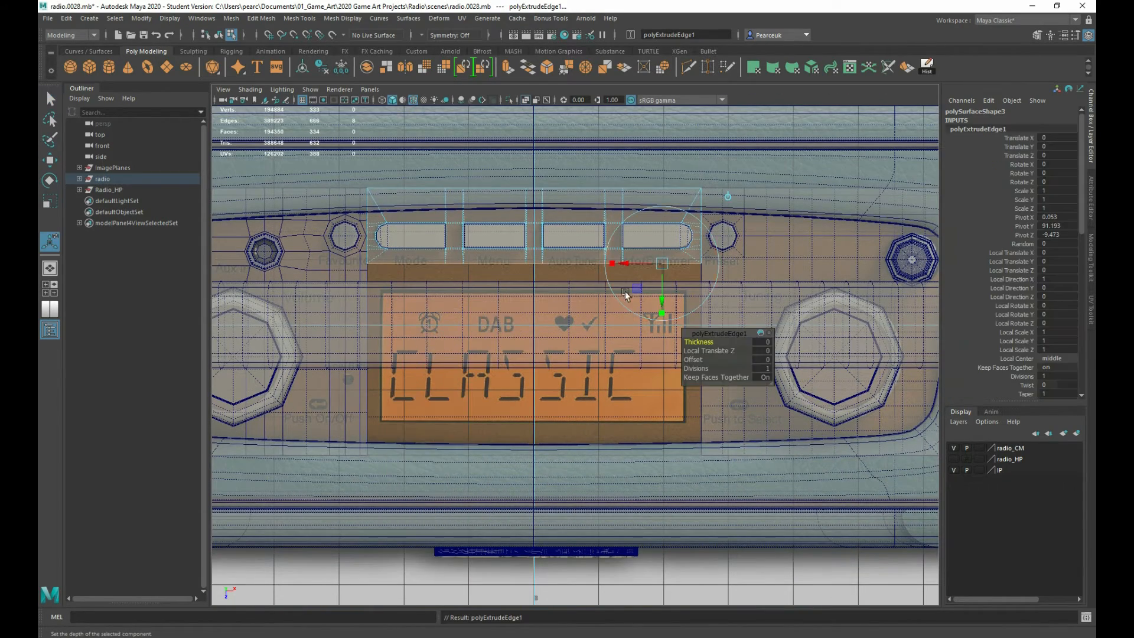
drag(660, 297, 690, 455)
scroll(570, 354, up, 4)
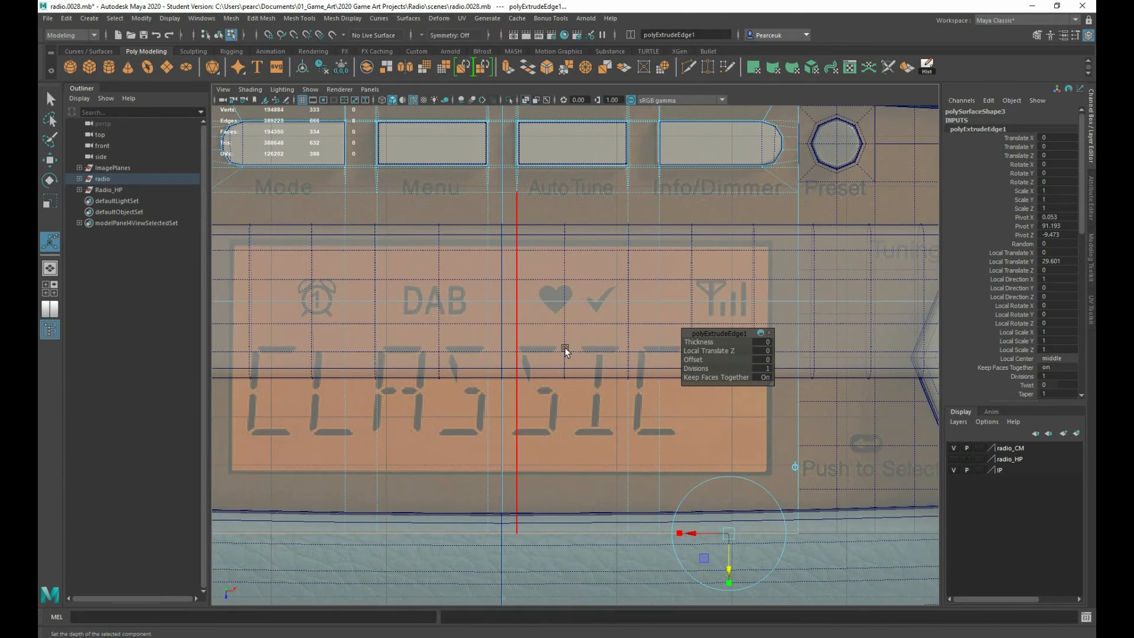
alt+middle_drag(550, 336, 556, 393)
right_click(574, 304)
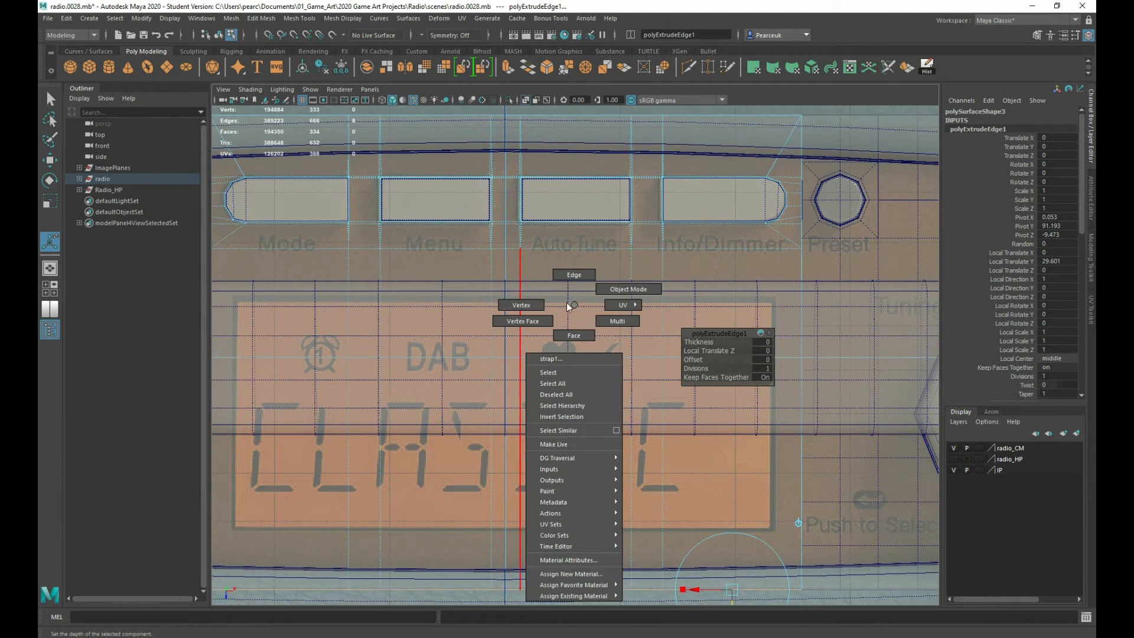
right_drag(574, 304, 644, 289)
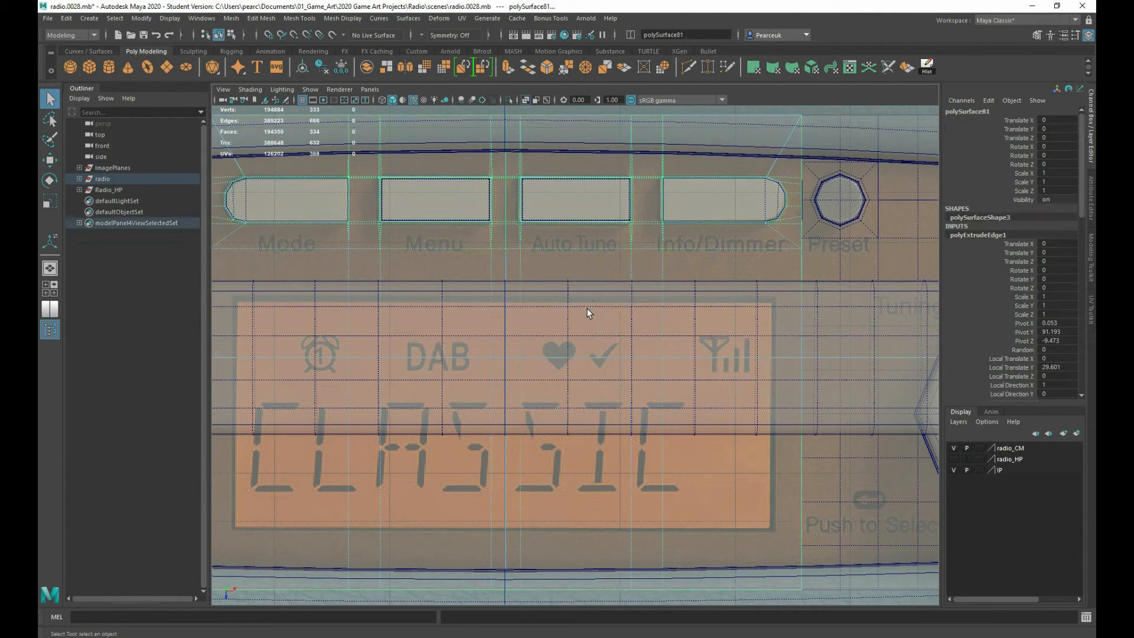
click(588, 309)
click(573, 463)
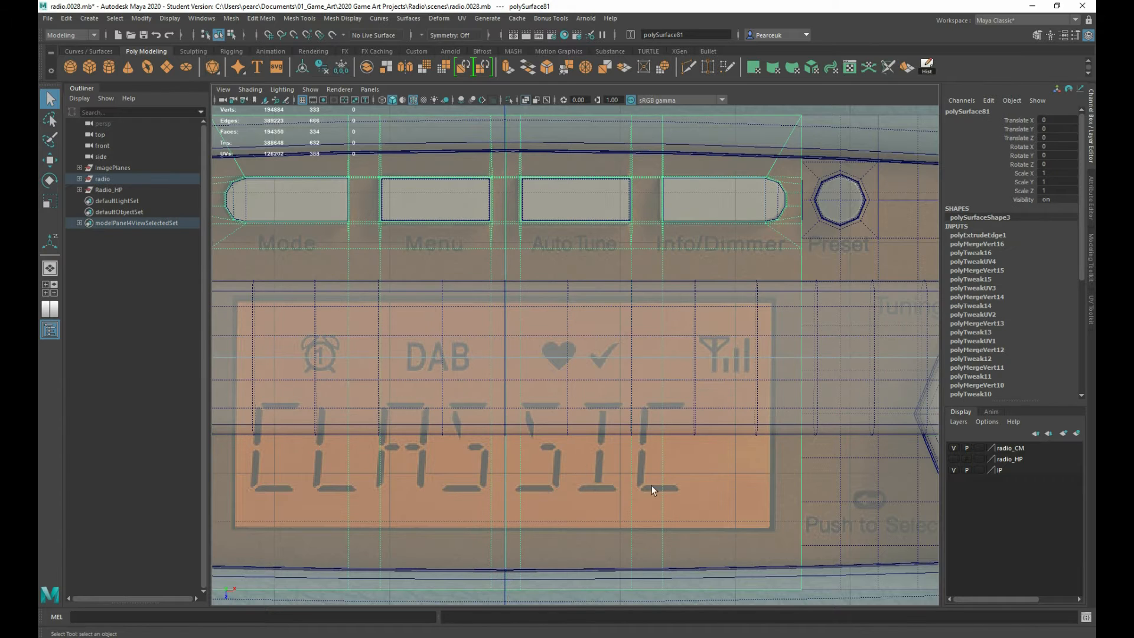
click(799, 587)
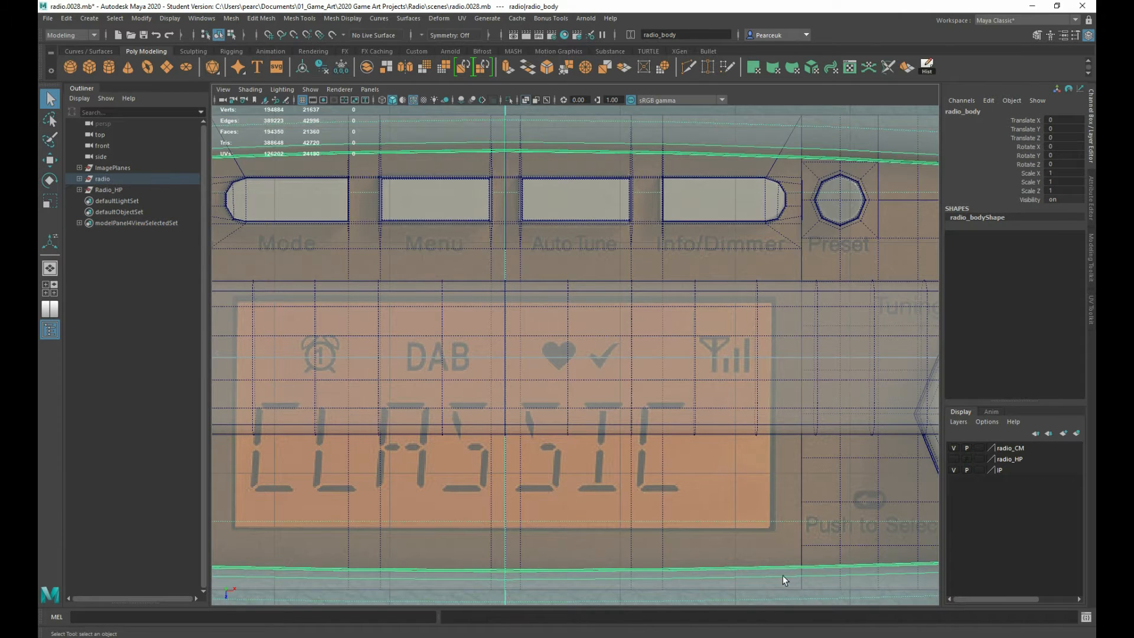
scroll(768, 547, down, 2)
click(717, 494)
shift+right_drag(696, 483, 635, 358)
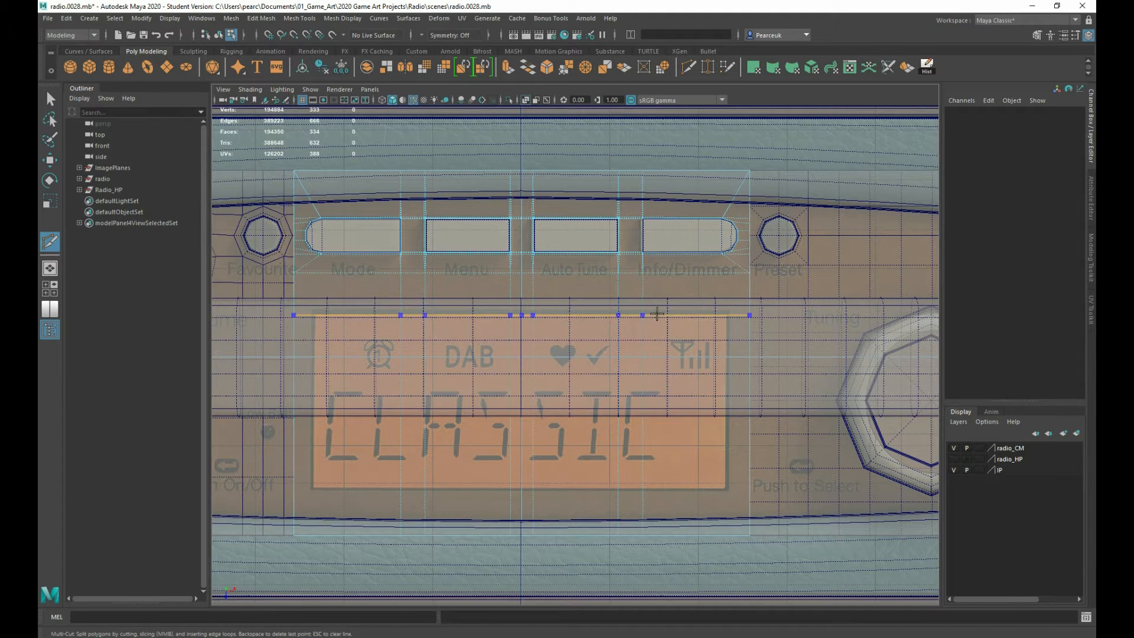
key(q)
click(655, 343)
- Inspect the extended panel in the perspective view and select it in object mode
key(space)
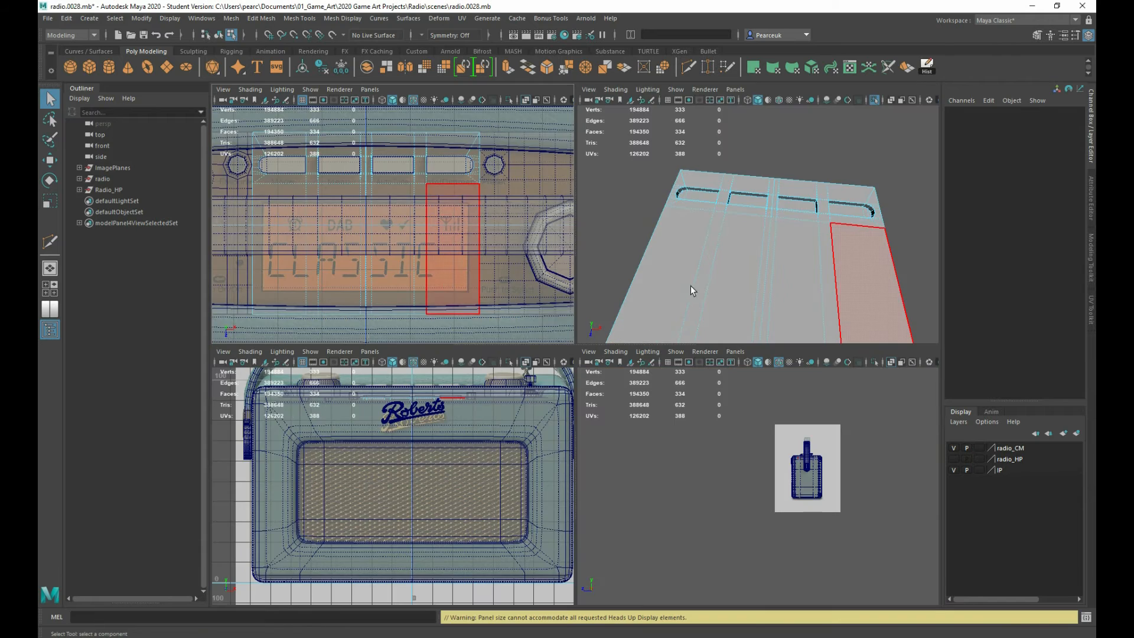
key(space)
alt+right_drag(788, 279, 643, 346)
alt+drag(643, 346, 597, 346)
alt+right_drag(597, 347, 802, 422)
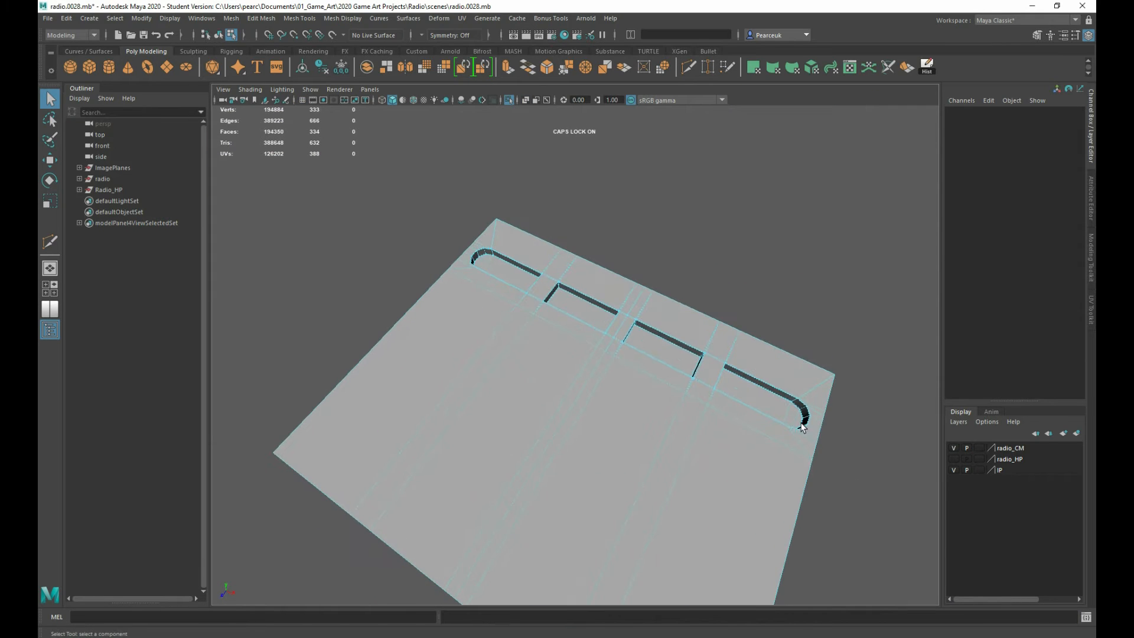
alt+middle_drag(528, 481, 534, 412)
right_drag(544, 267, 594, 250)
scroll(558, 350, down, 3)
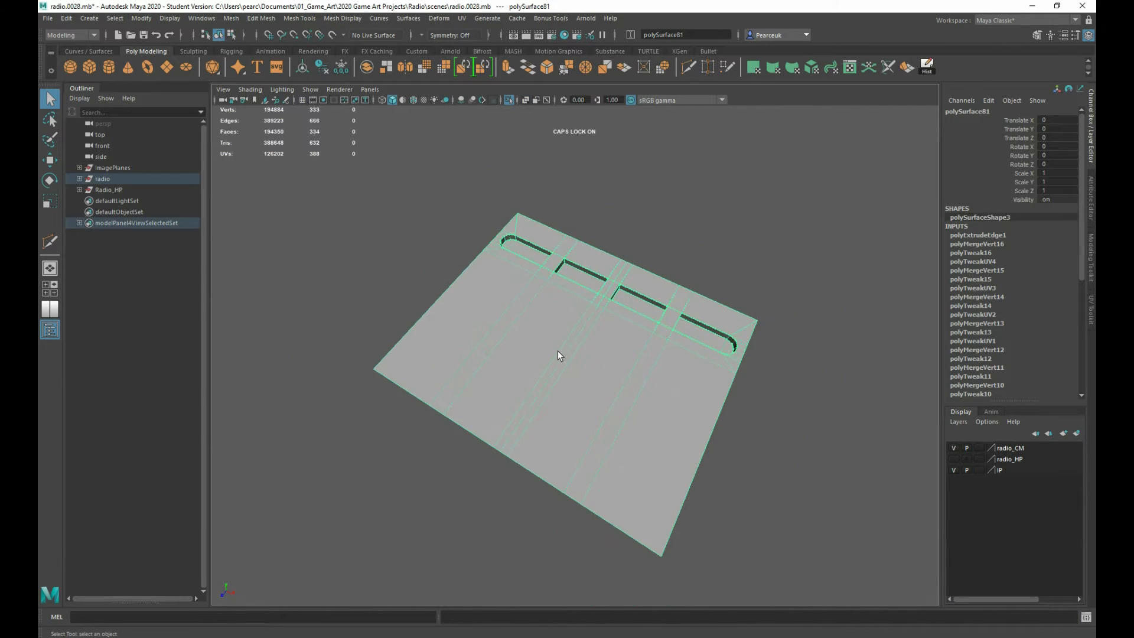
alt+drag(557, 350, 549, 413)
- Isolate the panel in the front view, show the whole radio in perspective, and inspect the panel's fit around the buttons
key(space)
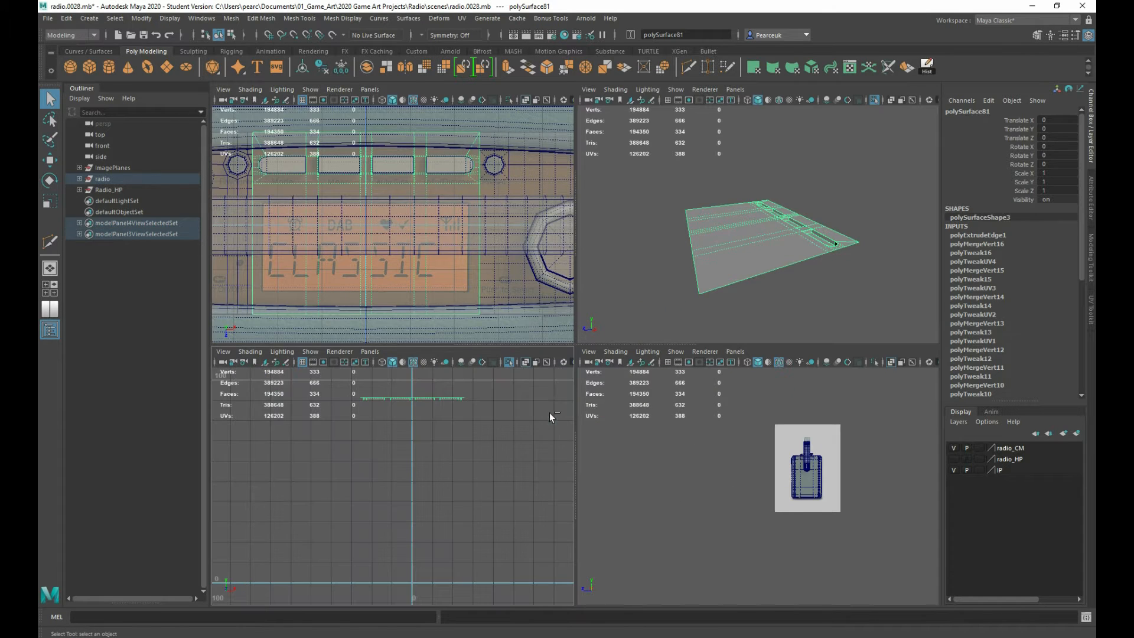
click(714, 243)
key(ctrl+1)
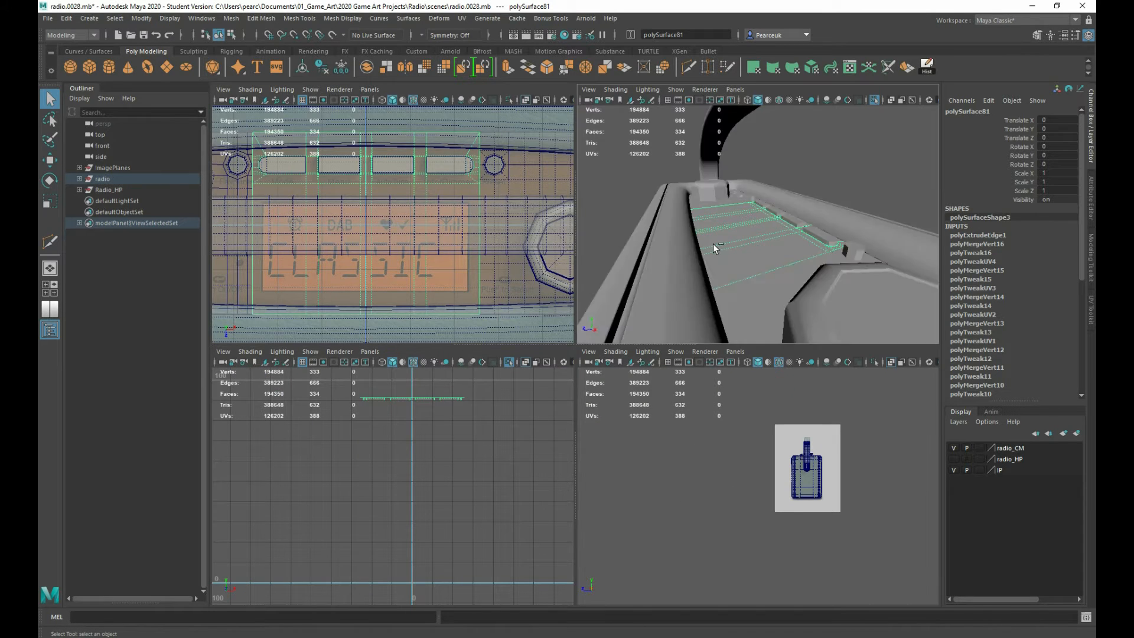
alt+drag(777, 264, 596, 315)
key(space)
alt+drag(648, 290, 776, 332)
alt+drag(638, 409, 597, 414)
alt+right_drag(597, 414, 555, 502)
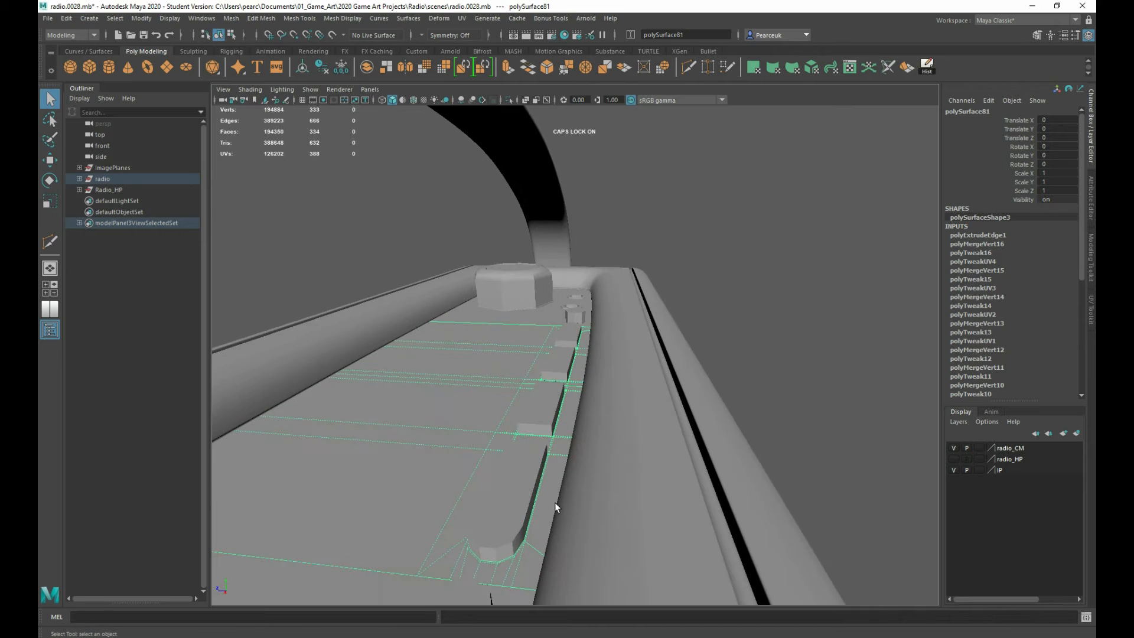
- Select the four slot buttons together and switch to the side view
click(533, 435)
shift+click(572, 331)
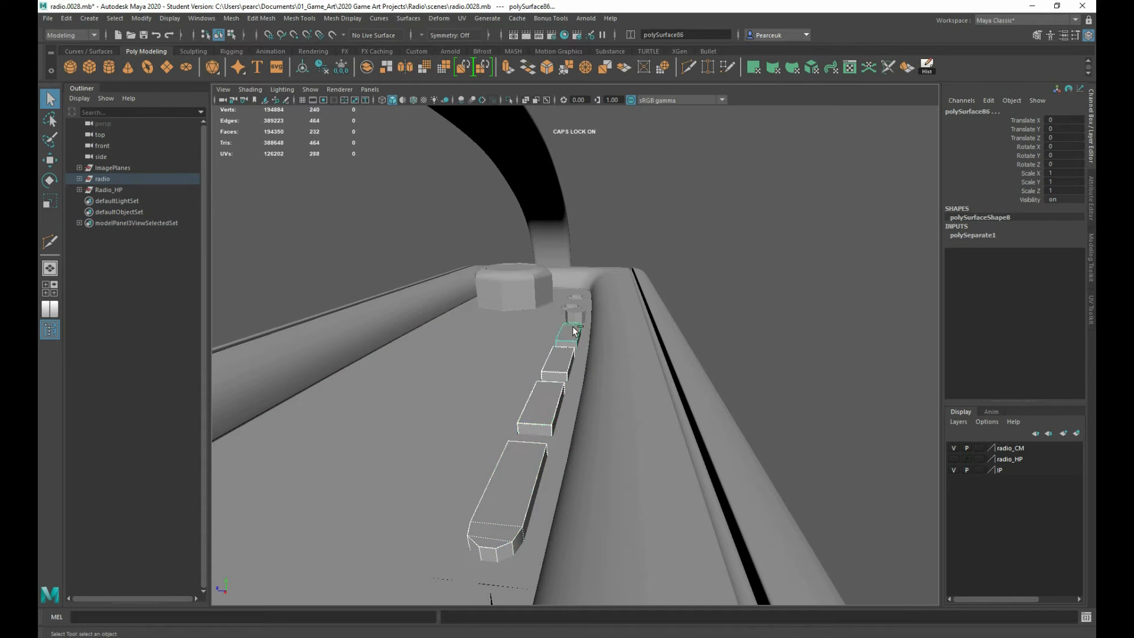
key(space)
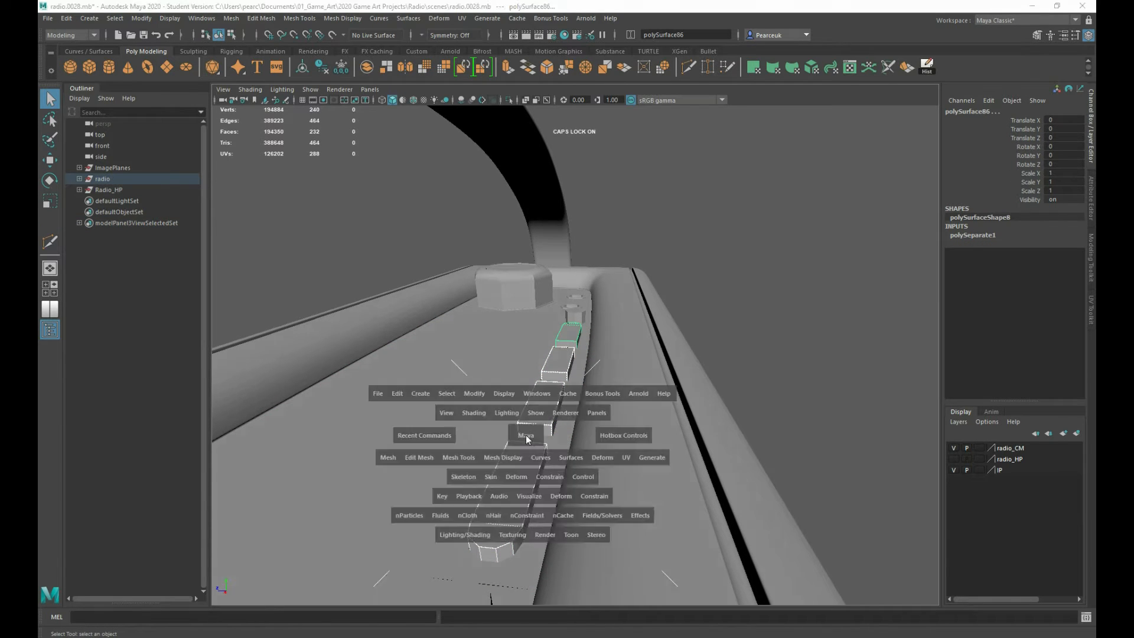
key(space)
scroll(815, 461, up, 10)
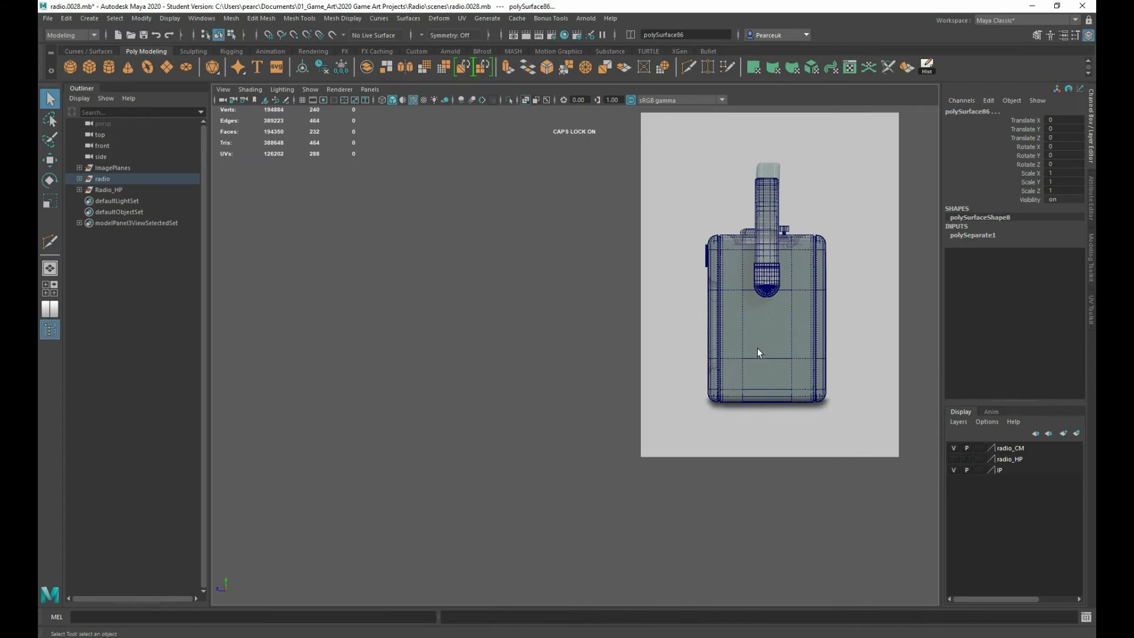
right_drag(358, 340, 385, 331)
right_click(618, 430)
right_drag(653, 506, 619, 382)
alt+middle_drag(665, 517, 583, 410)
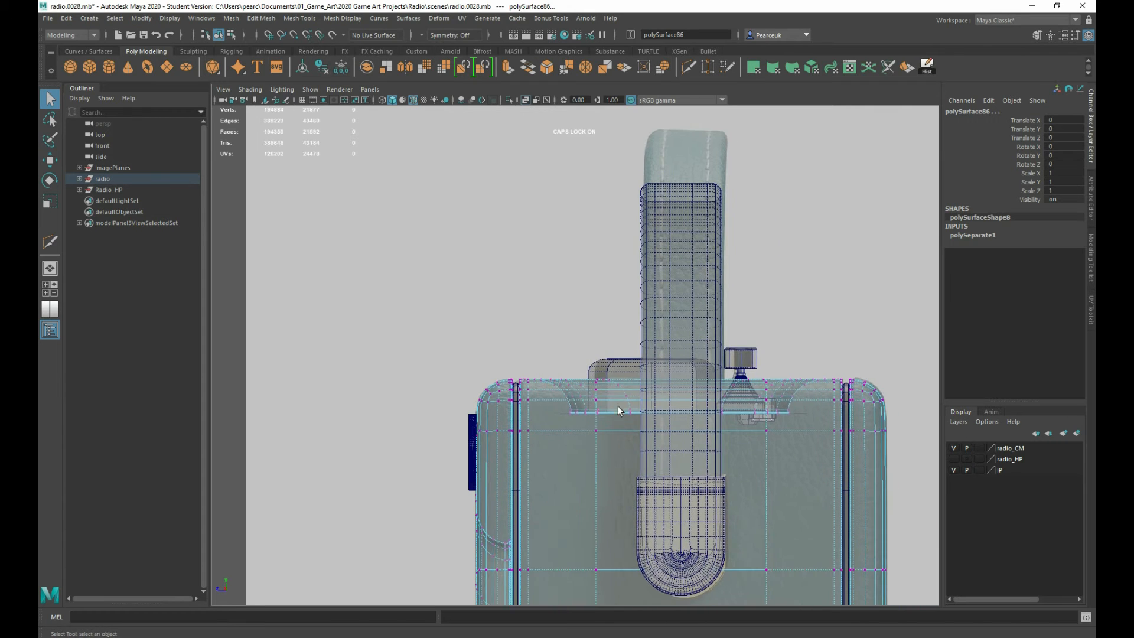
right_drag(674, 390, 708, 339)
click(539, 314)
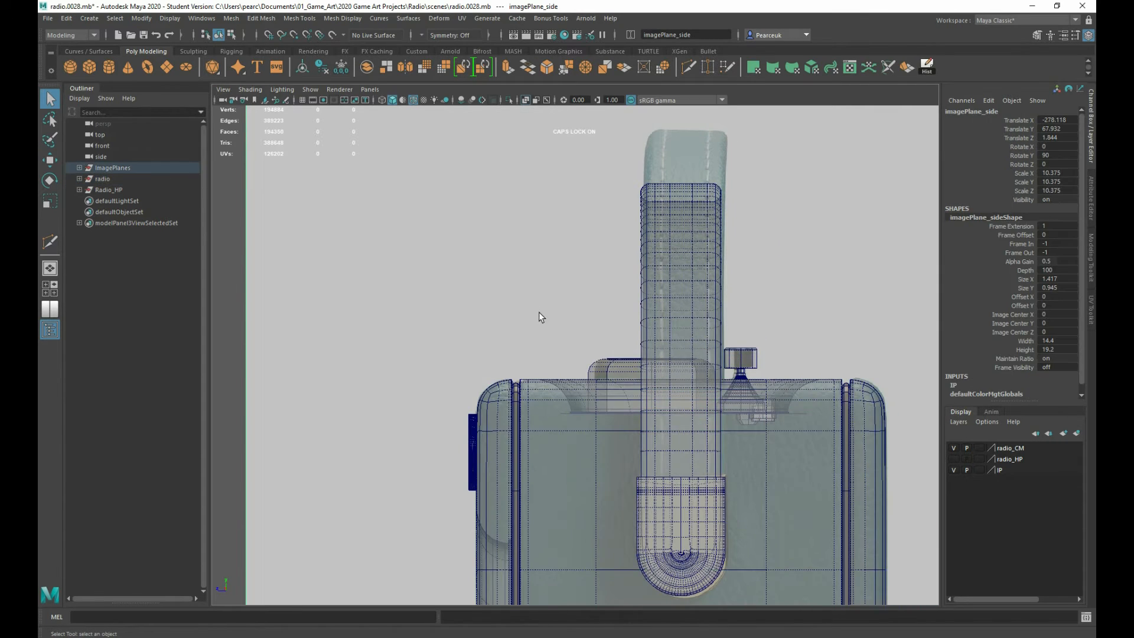
click(770, 414)
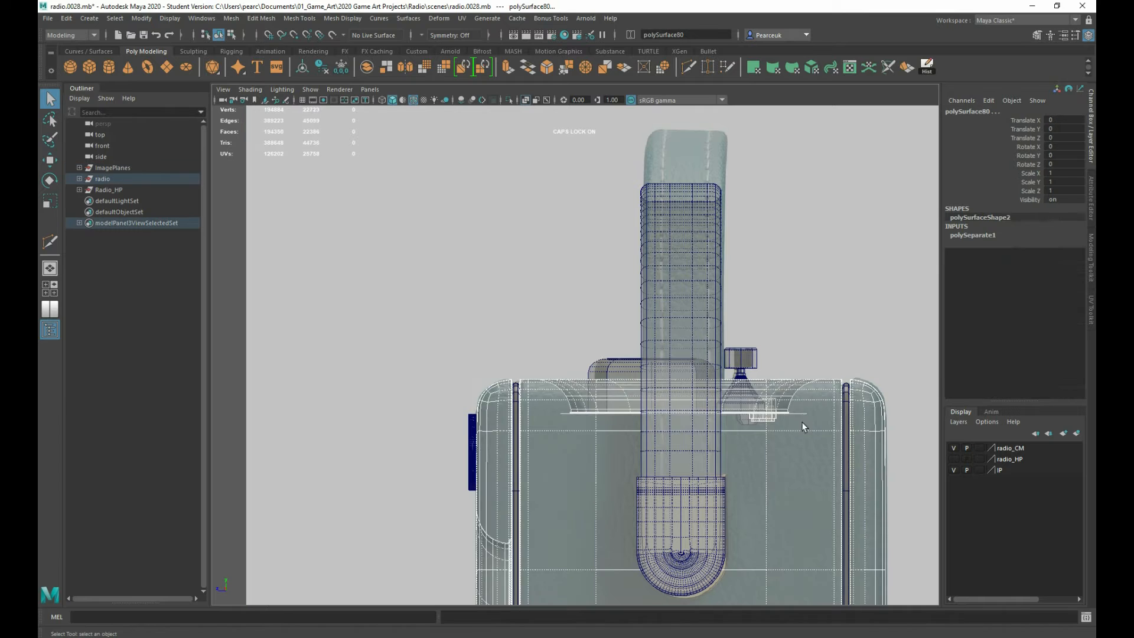
- Reselect the four slot buttons in the perspective view and show them in the side view and four-view layout
key(space)
key(space)
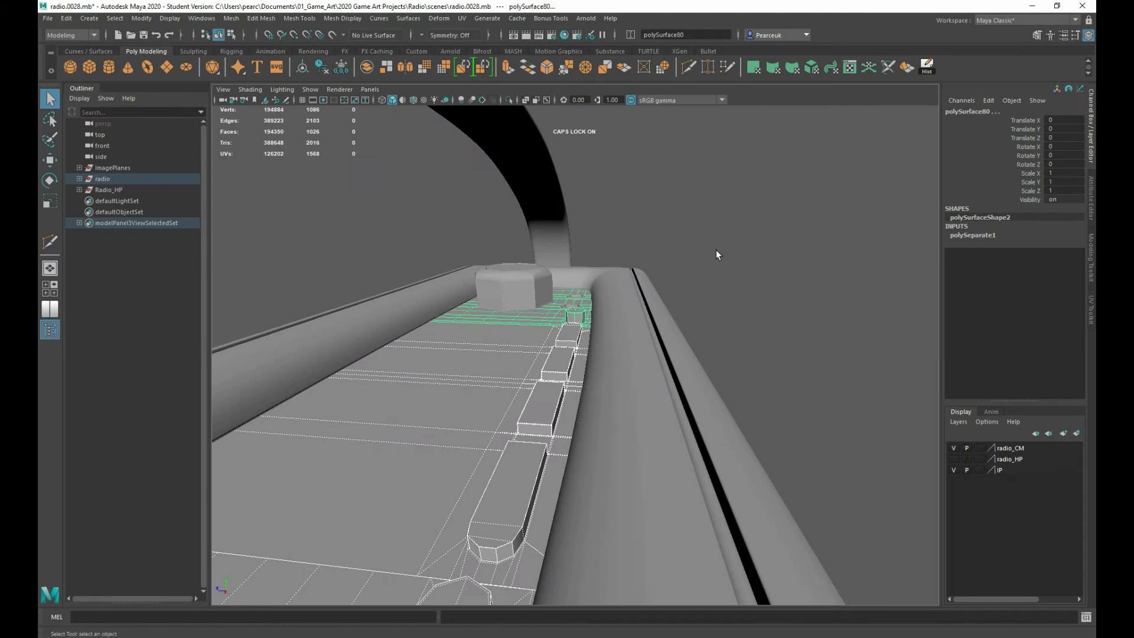
scroll(716, 250, up, 2)
click(574, 338)
click(562, 364)
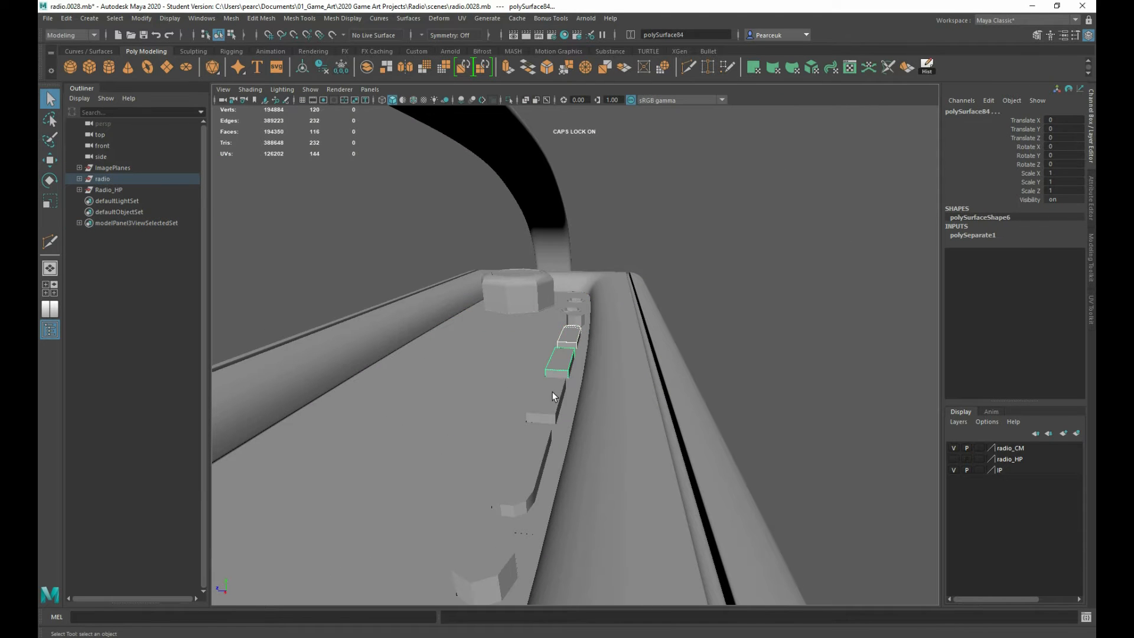
click(552, 392)
click(534, 470)
key(space)
key(space)
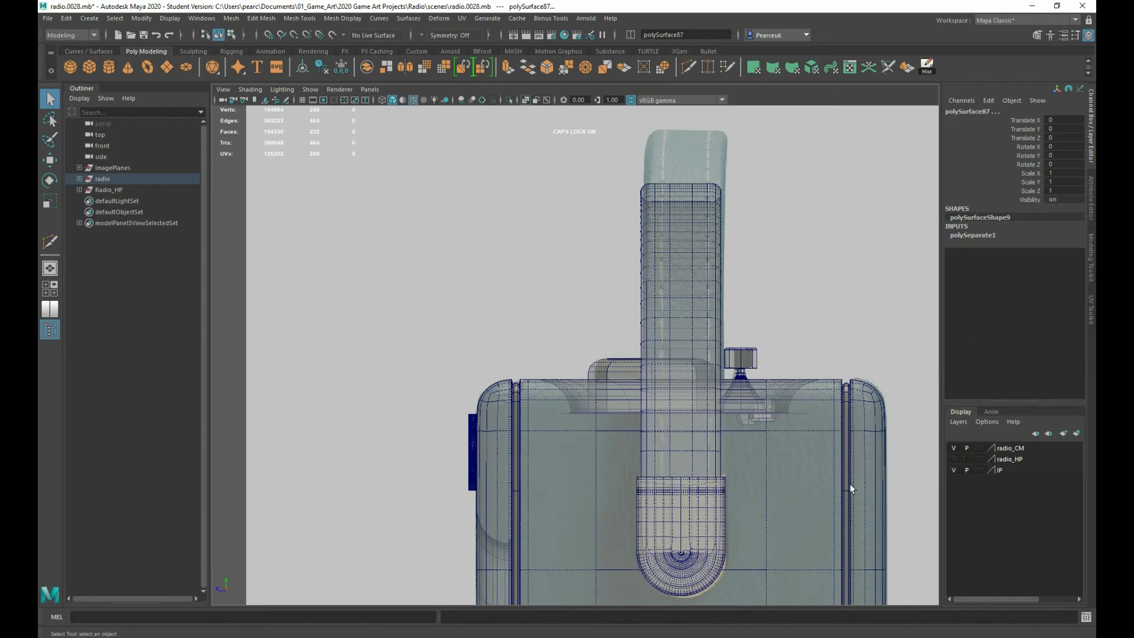
alt+middle_drag(839, 482, 736, 460)
key(space)
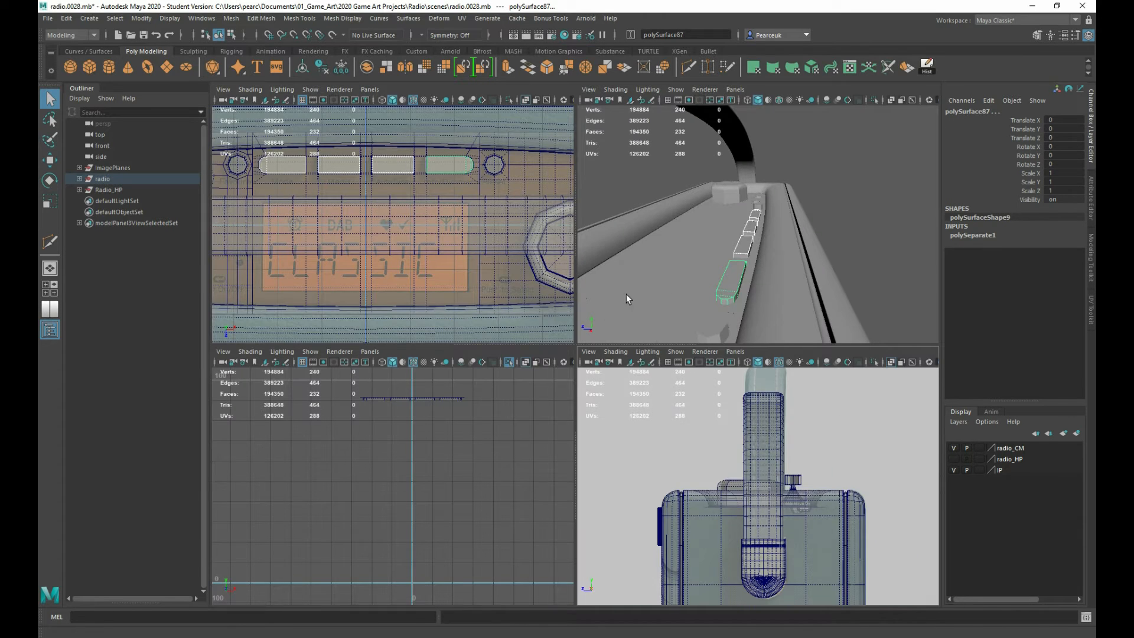
- Examine the slot buttons up close in the perspective view to check their top edges
right_click(734, 271)
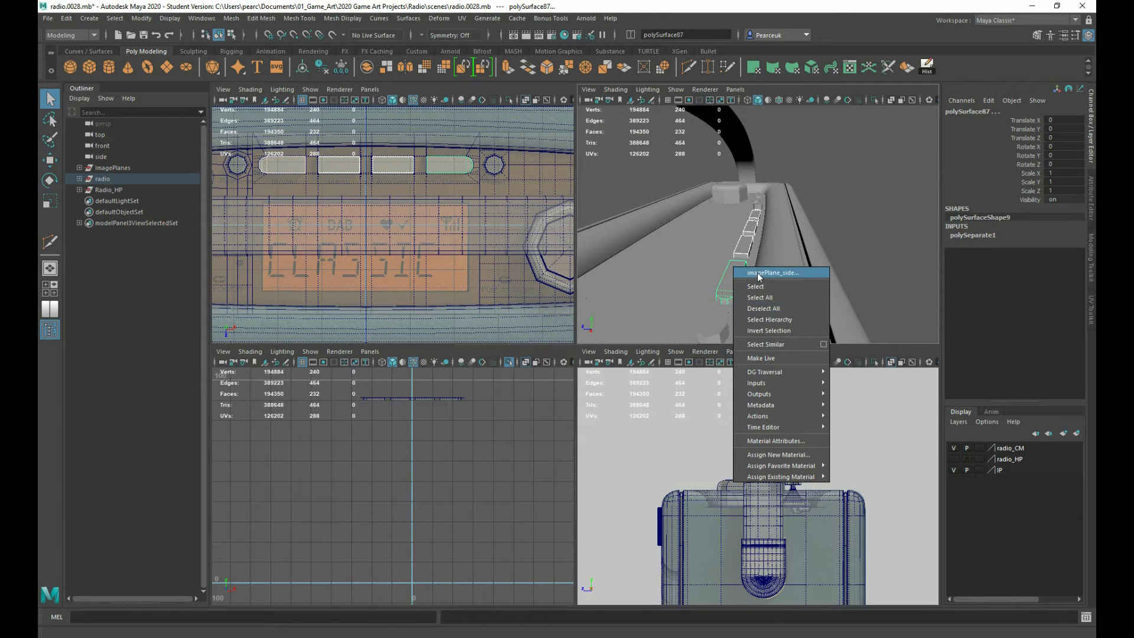
right_click(751, 238)
right_click(854, 226)
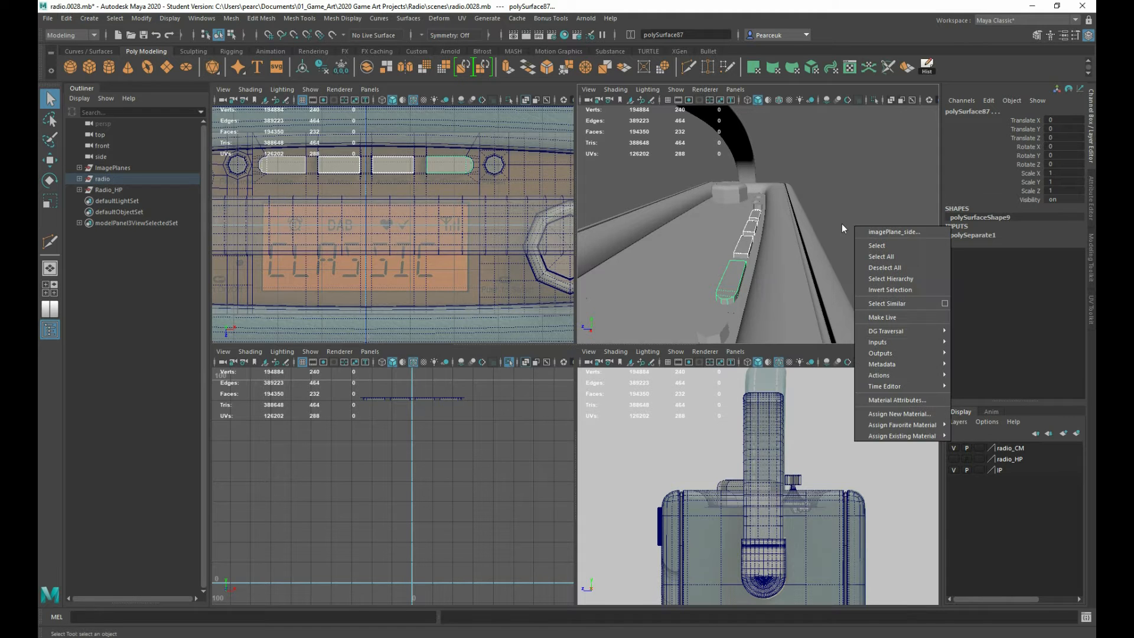
click(842, 224)
alt+drag(740, 290, 754, 271)
alt+right_drag(754, 271, 784, 270)
alt+drag(785, 270, 668, 211)
alt+right_drag(668, 210, 766, 265)
right_click(629, 171)
alt+middle_drag(629, 172, 729, 263)
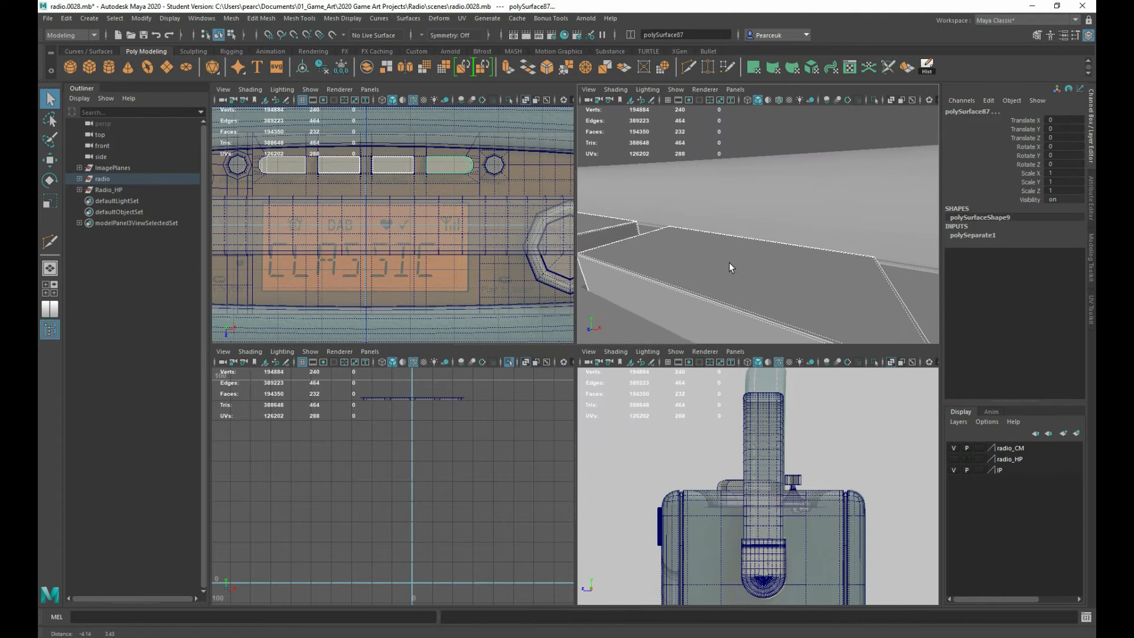
alt+middle_drag(764, 314, 684, 246)
- Try to edit one slot button's vertices while adding the neighbouring slot buttons to the selection
click(686, 248)
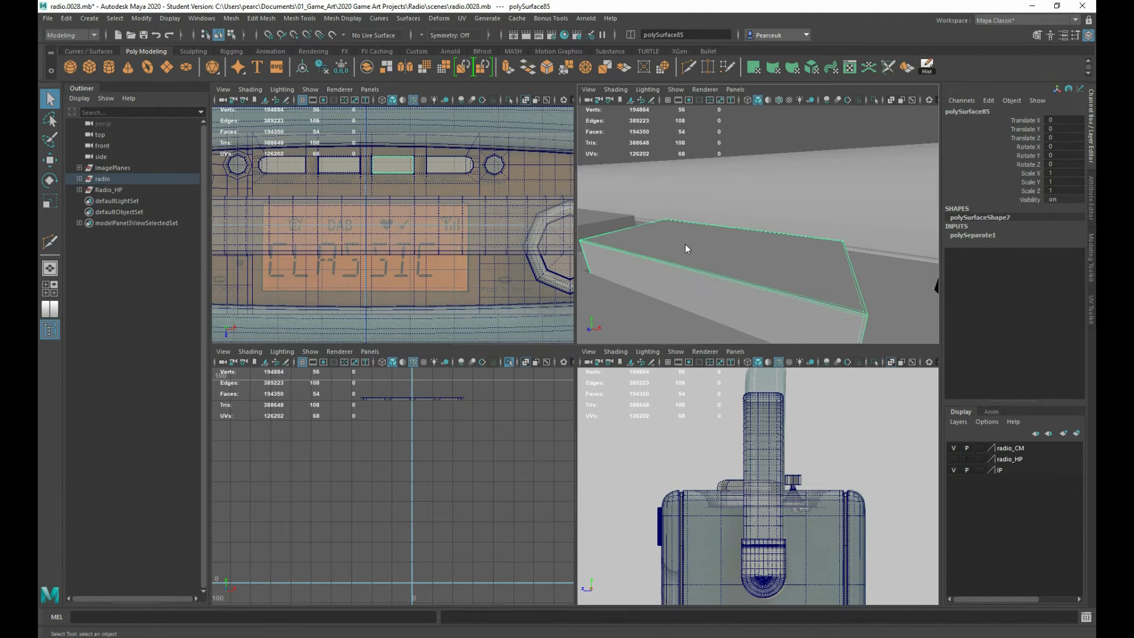
right_drag(685, 245, 647, 242)
scroll(649, 245, down, 10)
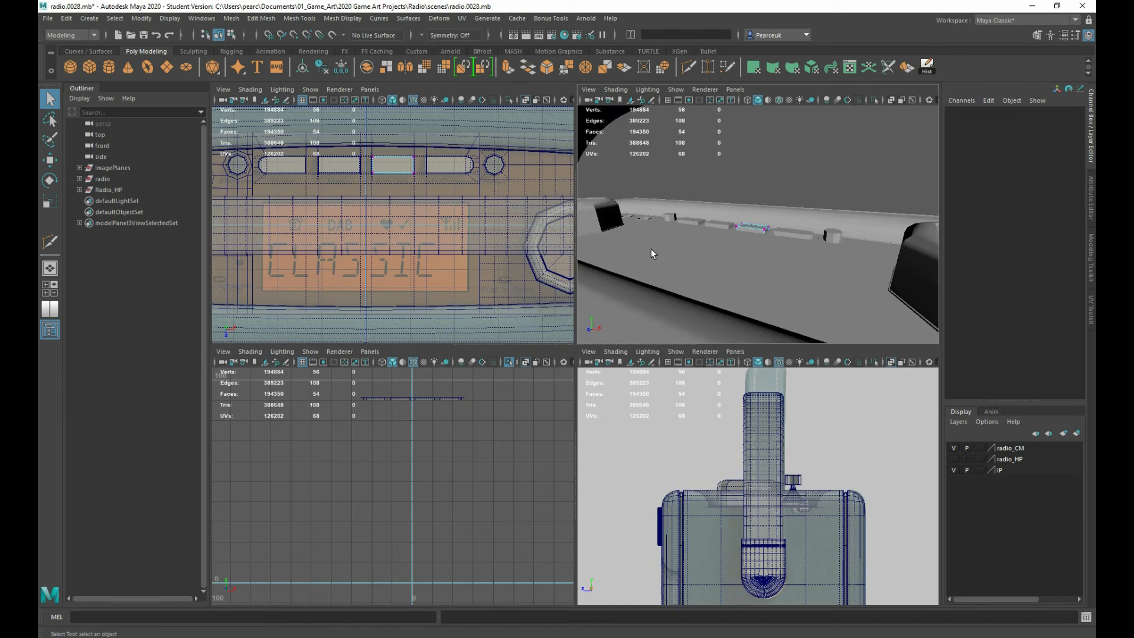
shift+click(798, 233)
shift+click(730, 220)
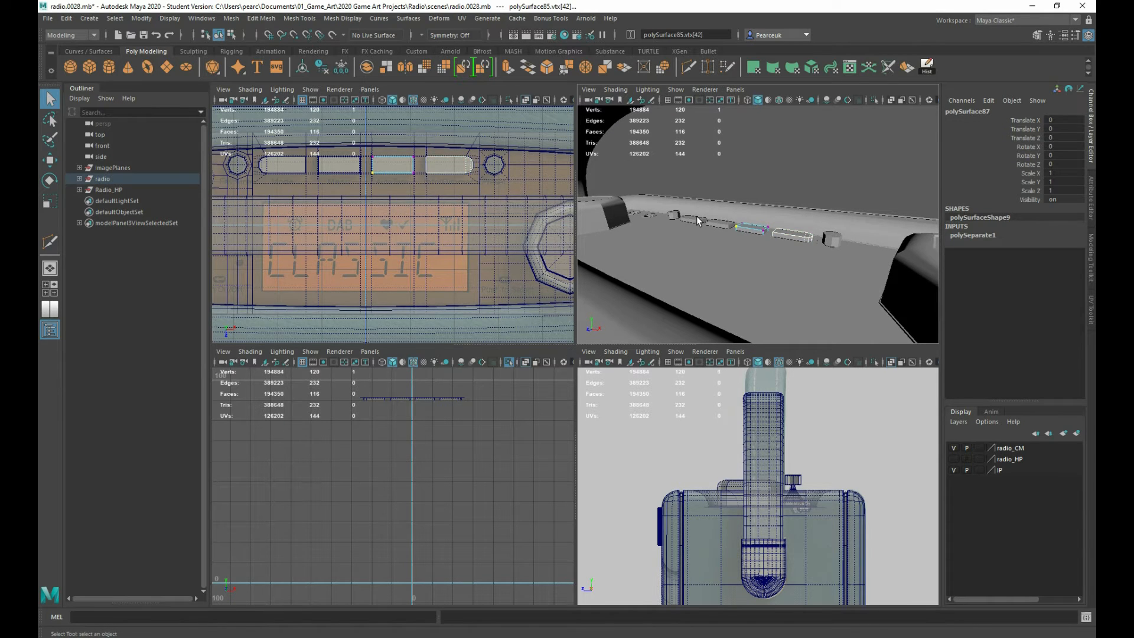
scroll(733, 212, up, 5)
key(space)
scroll(715, 260, up, 2)
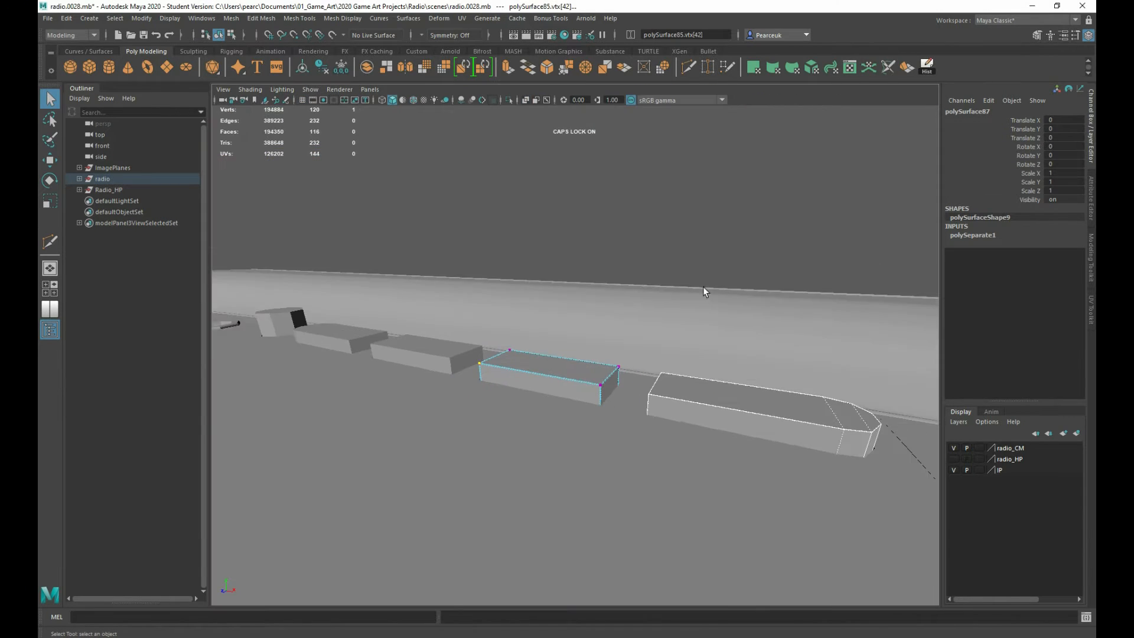
- Select all four slot buttons in object mode and combine them into one mesh
click(686, 393)
right_drag(686, 360, 701, 379)
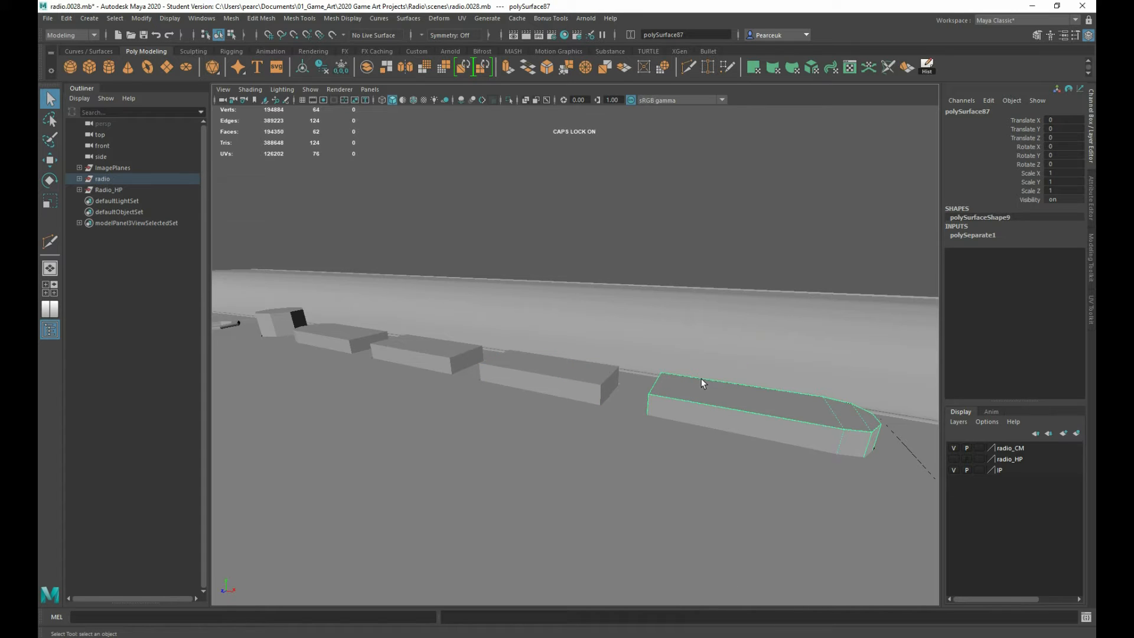
shift+click(537, 373)
shift+click(378, 346)
shift+click(349, 328)
shift+right_drag(349, 328, 331, 549)
- Select the top vertices of the combined slot buttons in the side view and raise them to make the buttons taller
right_drag(544, 349, 495, 364)
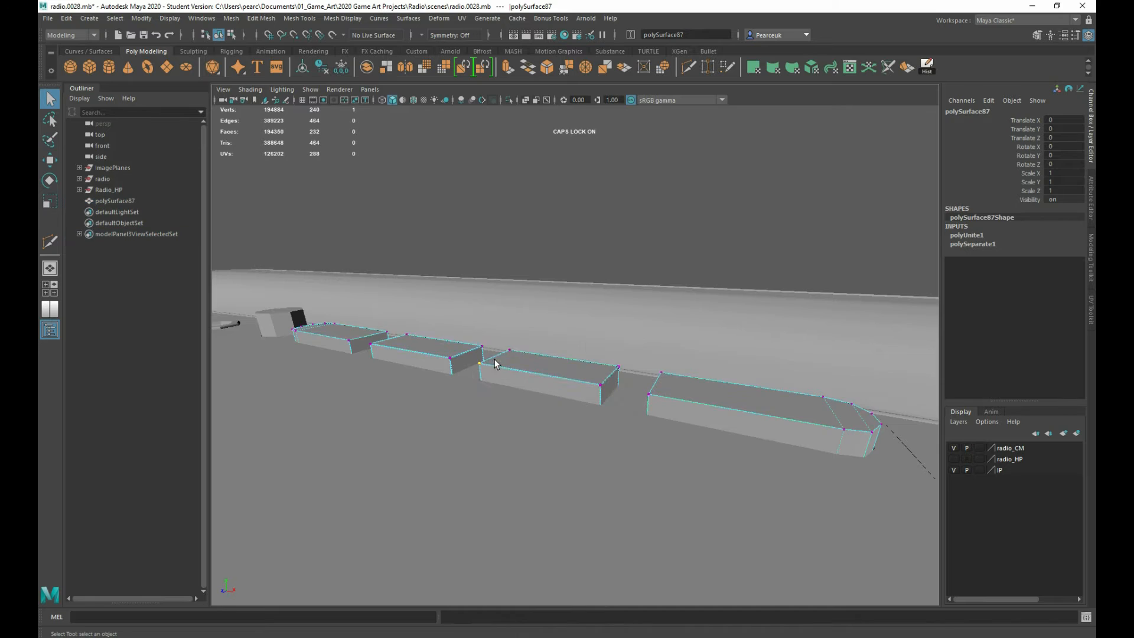
click(495, 364)
key(space)
key(space)
scroll(722, 488, up, 3)
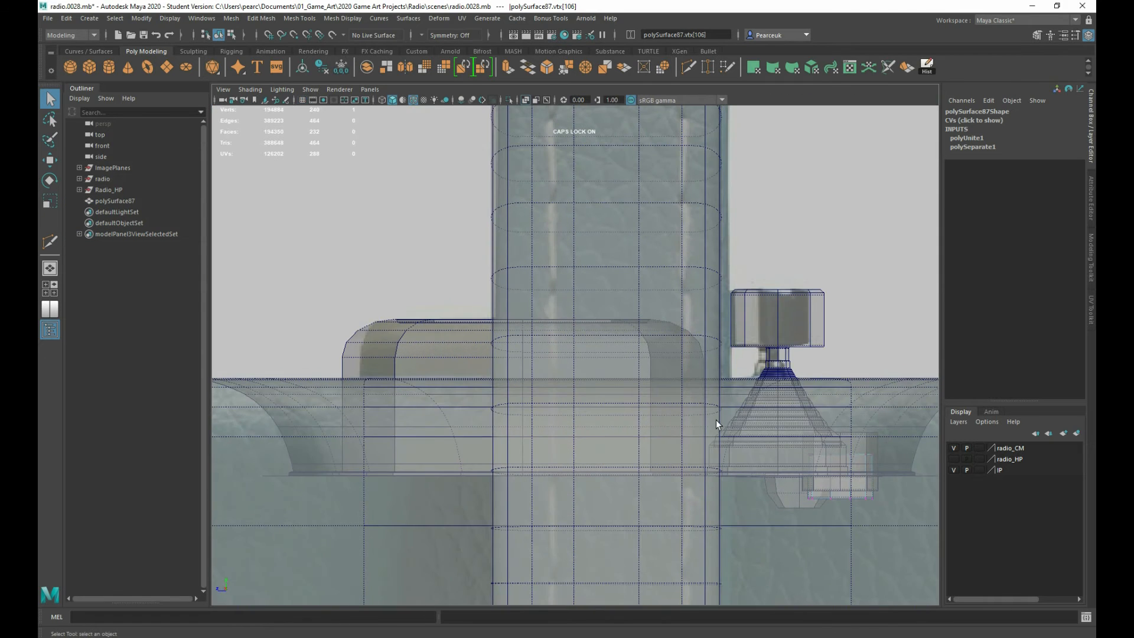
drag(892, 461, 893, 463)
key(w)
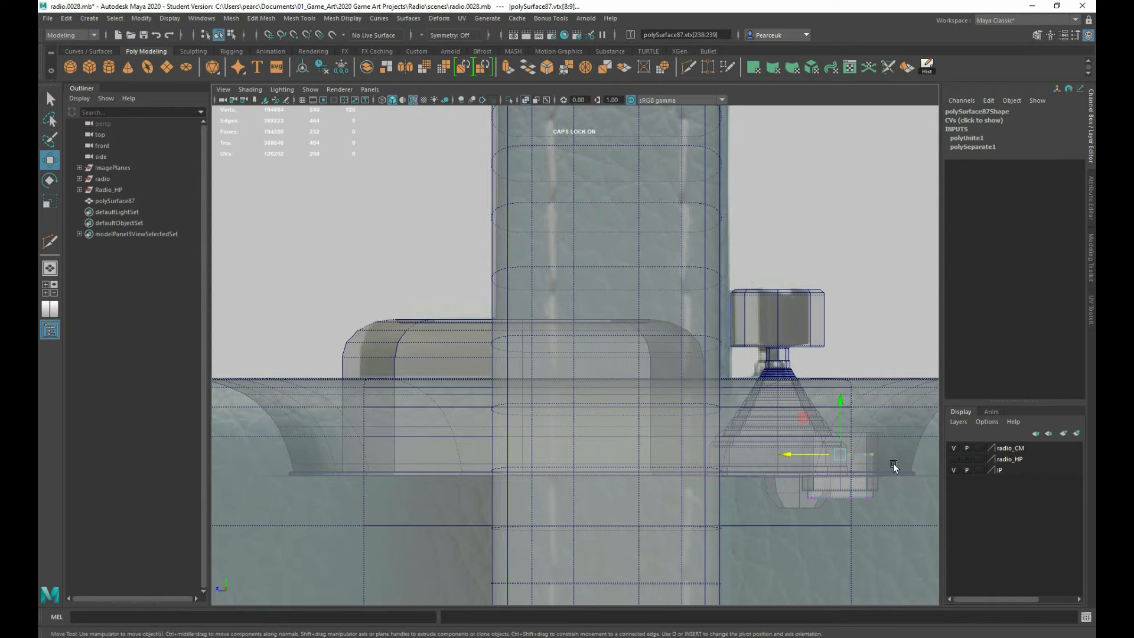
mouse_move(839, 409)
mouse_down()
mouse_move(839, 387)
mouse_move(851, 418)
mouse_up()
- Adjust the slot buttons' top vertices vertically in perspective and snap them to the height of the adjacent round button's top
key(space)
key(space)
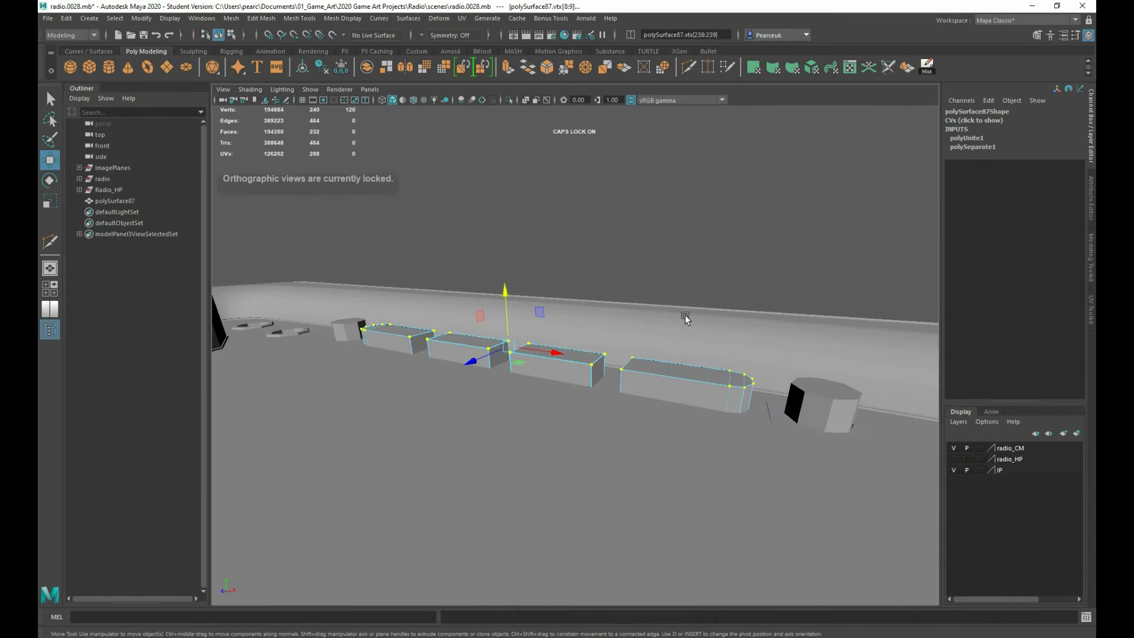
alt+drag(683, 316, 765, 320)
alt+right_drag(764, 320, 632, 393)
alt+drag(633, 393, 605, 382)
alt+right_drag(605, 383, 774, 463)
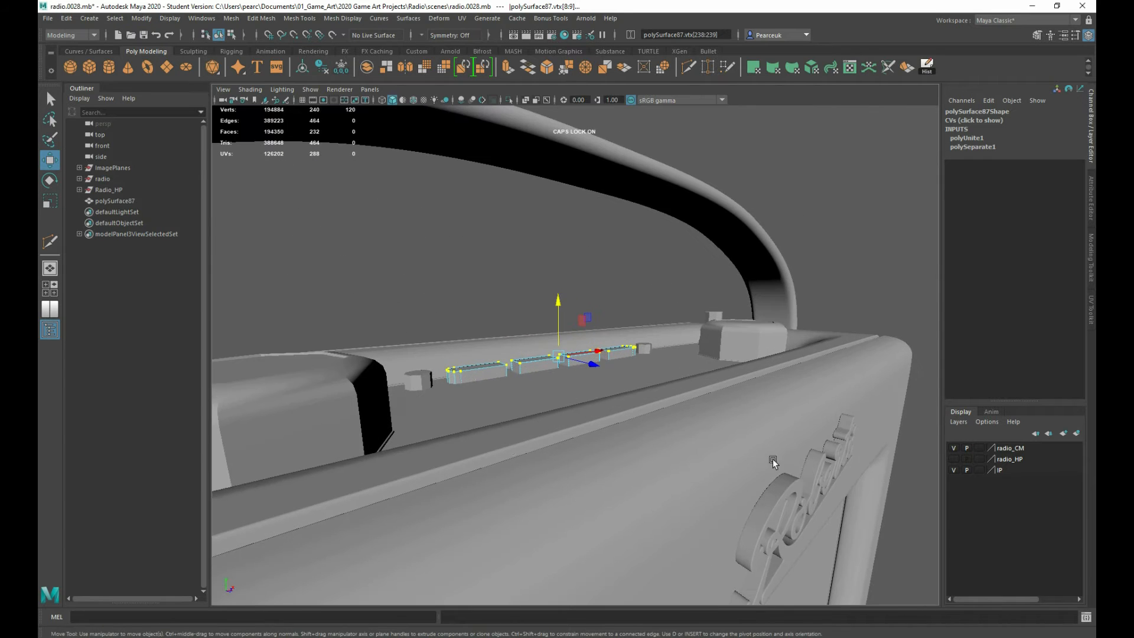
alt+middle_drag(506, 451, 530, 406)
alt+drag(529, 406, 535, 444)
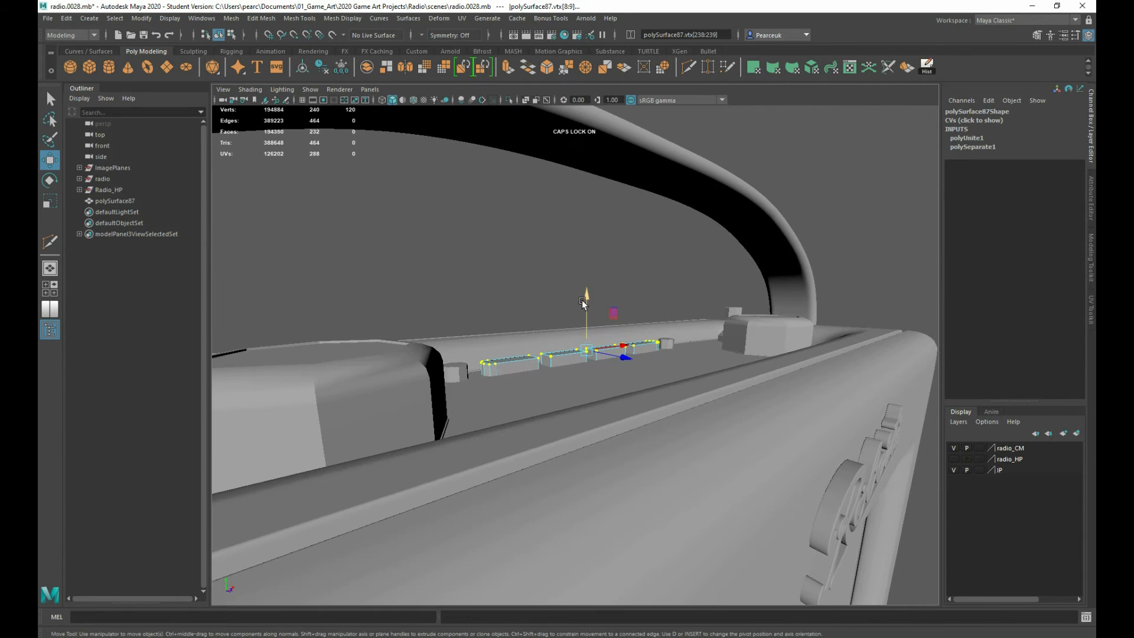
drag(582, 303, 583, 301)
alt+drag(584, 436, 529, 426)
key(v)
drag(607, 385, 435, 425)
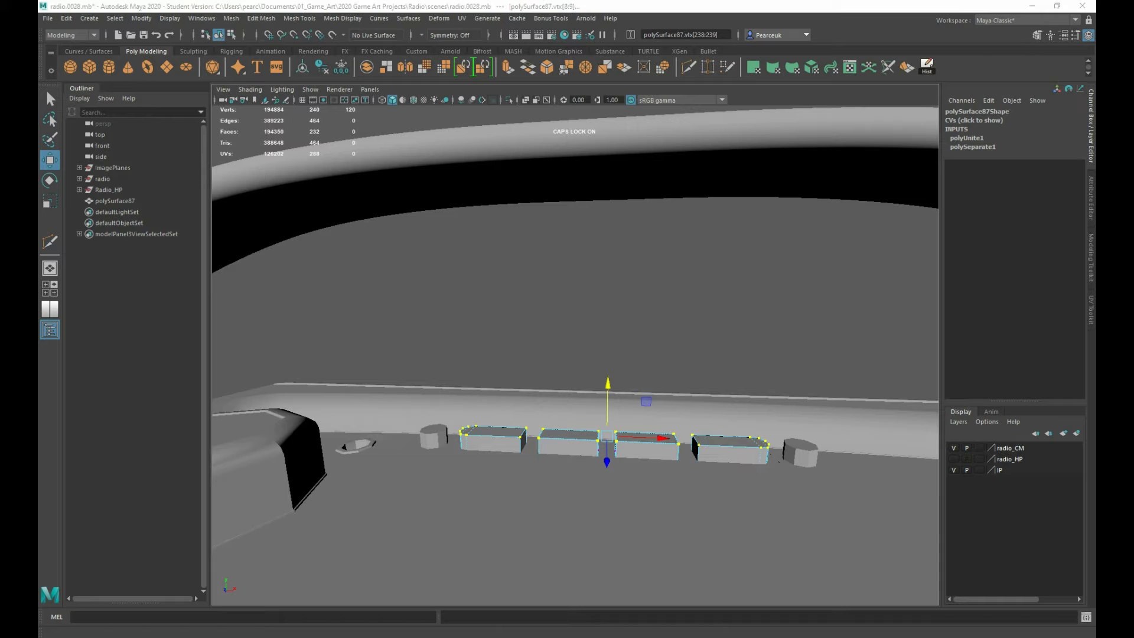
- Switch to the Photos viewer, compare the button heights in the radio's reference images, and return to Maya
key(alt+Tab)
key(Right)
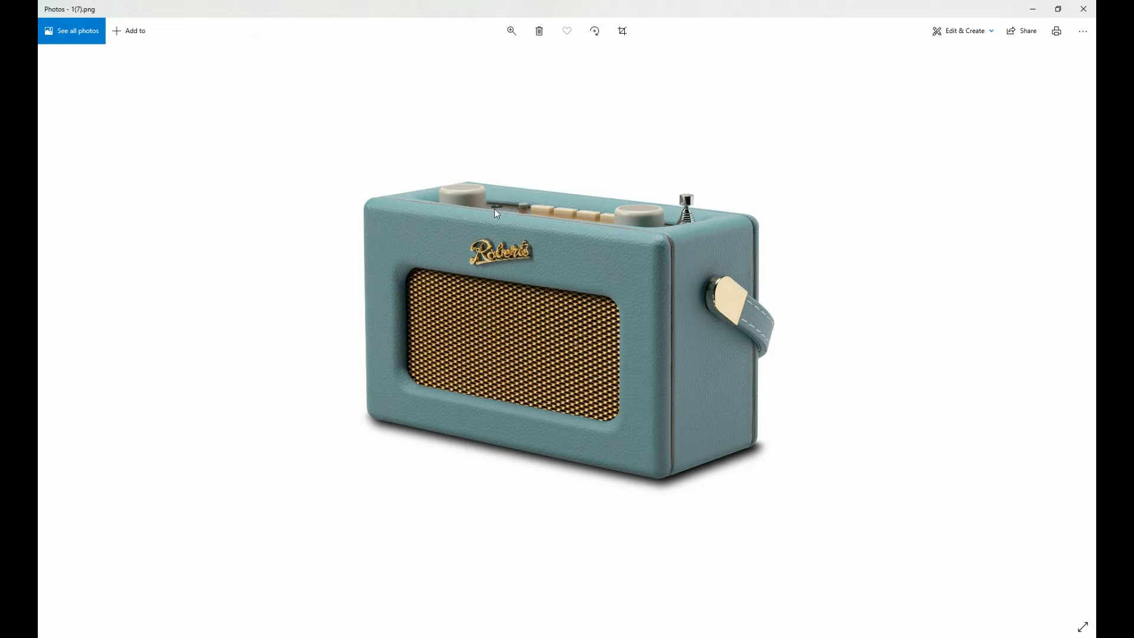
key(Right)
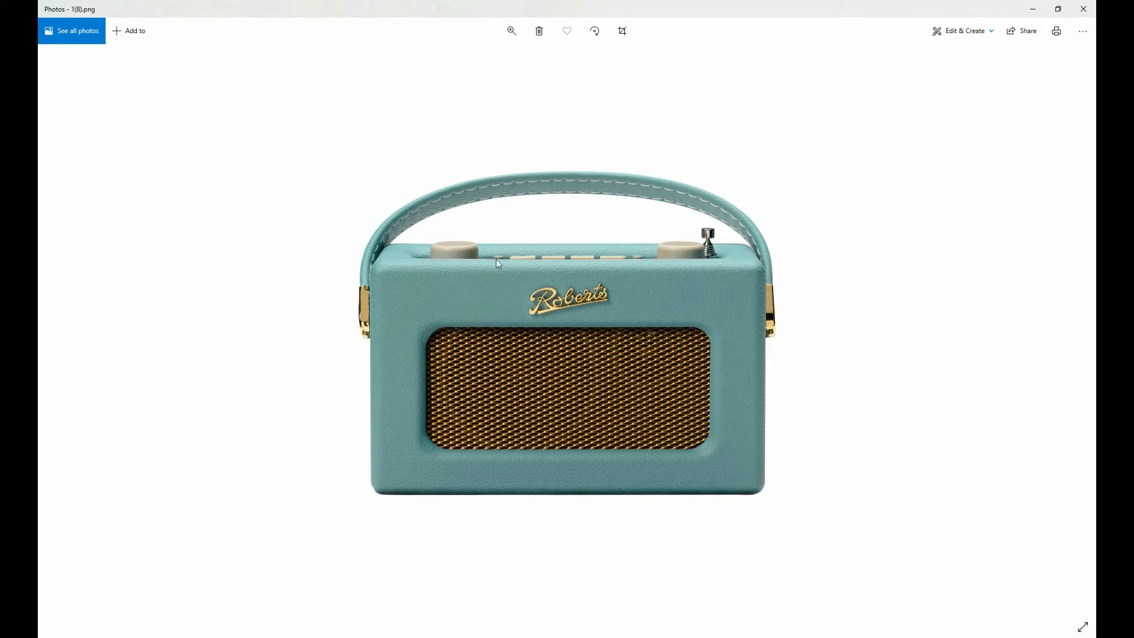
click(1032, 8)
- Select the two side panel pieces carrying the small round buttons and combine them into one mesh
click(441, 444)
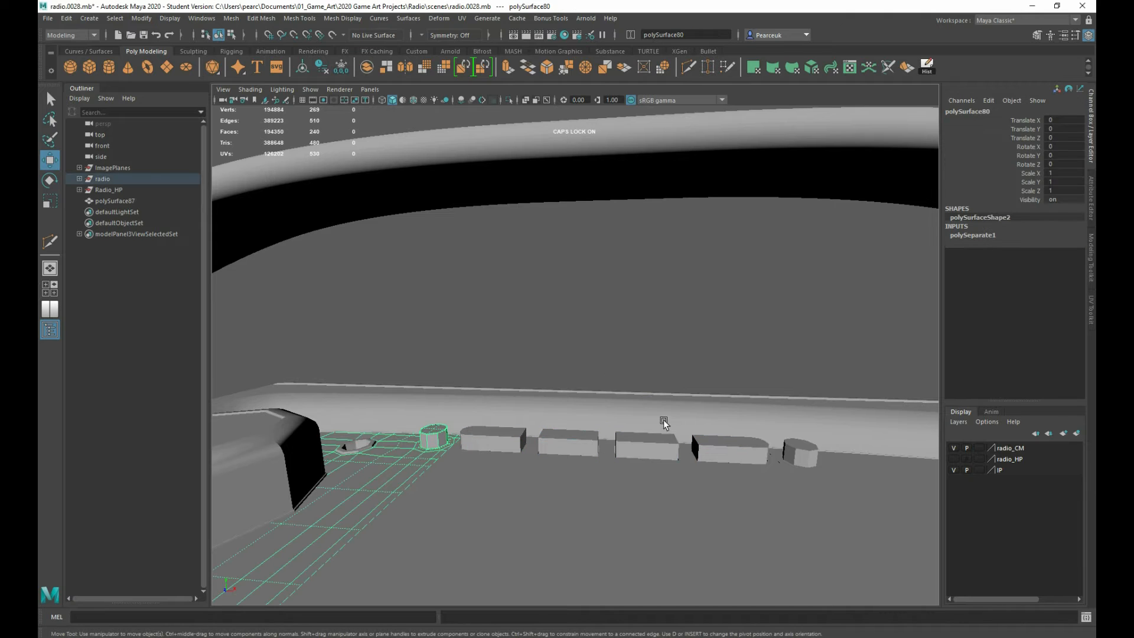
right_drag(458, 433, 435, 367)
shift+click(820, 485)
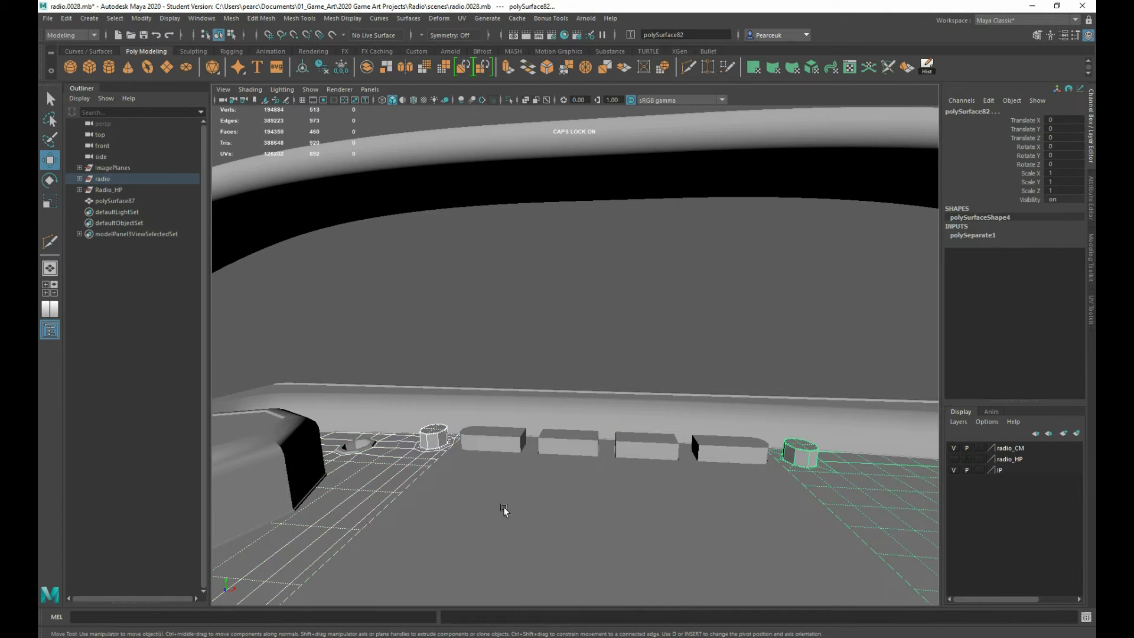
shift+right_drag(386, 481, 346, 580)
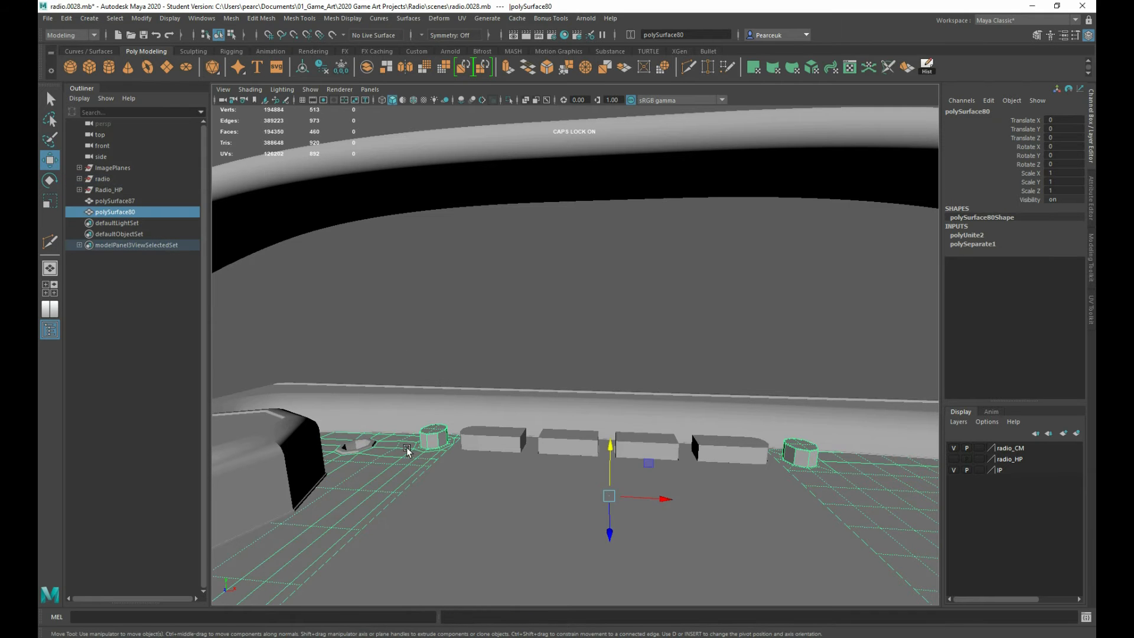
- Select the top vertices of both small round buttons and raise them above the slot buttons' tops, ending in object mode
alt+drag(409, 450, 436, 433)
alt+middle_drag(418, 415, 418, 415)
alt+drag(418, 416, 512, 361)
right_drag(511, 360, 459, 362)
drag(455, 367, 546, 405)
key(f)
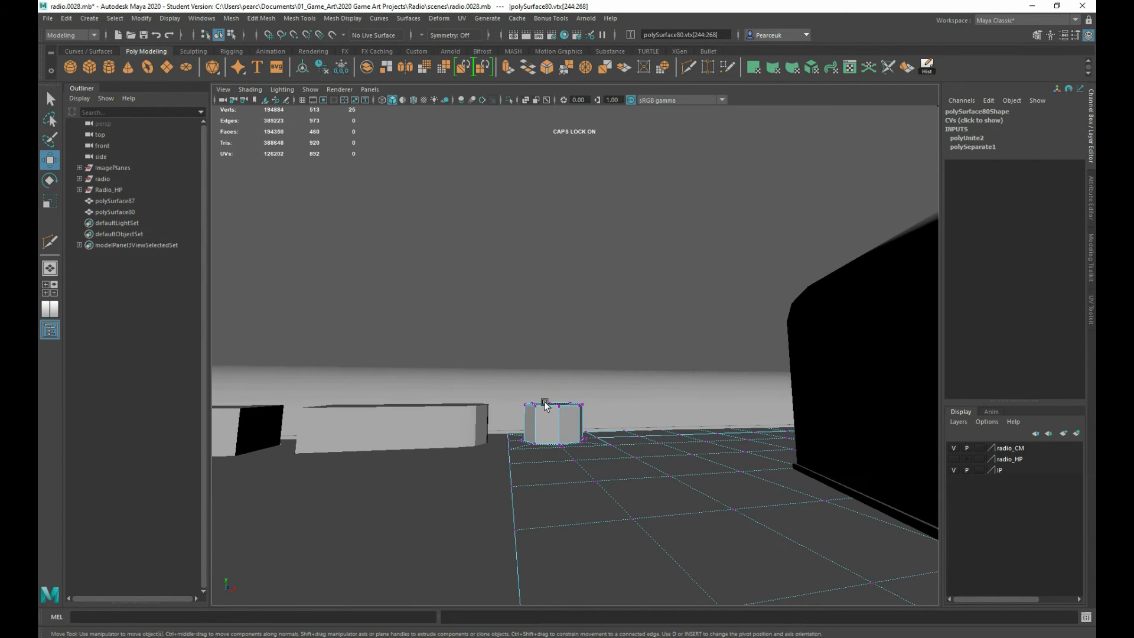
drag(487, 356, 602, 416)
alt+drag(275, 402, 513, 438)
shift+drag(309, 372, 647, 428)
alt+drag(646, 427, 679, 420)
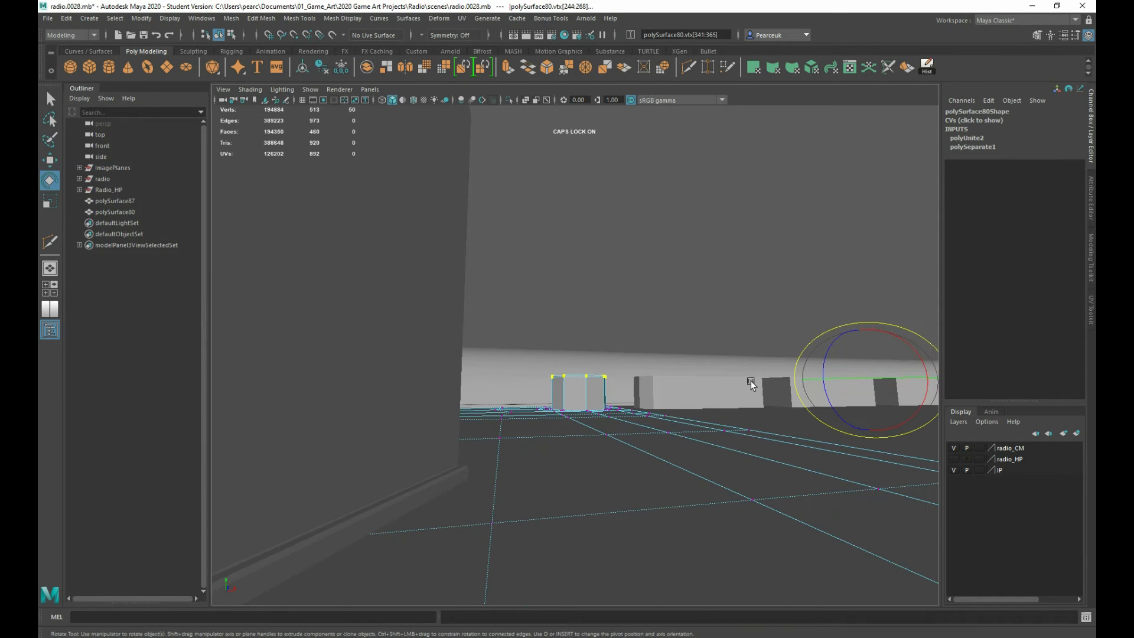
drag(859, 329, 658, 371)
right_drag(636, 330, 667, 307)
click(662, 304)
scroll(490, 382, up, 4)
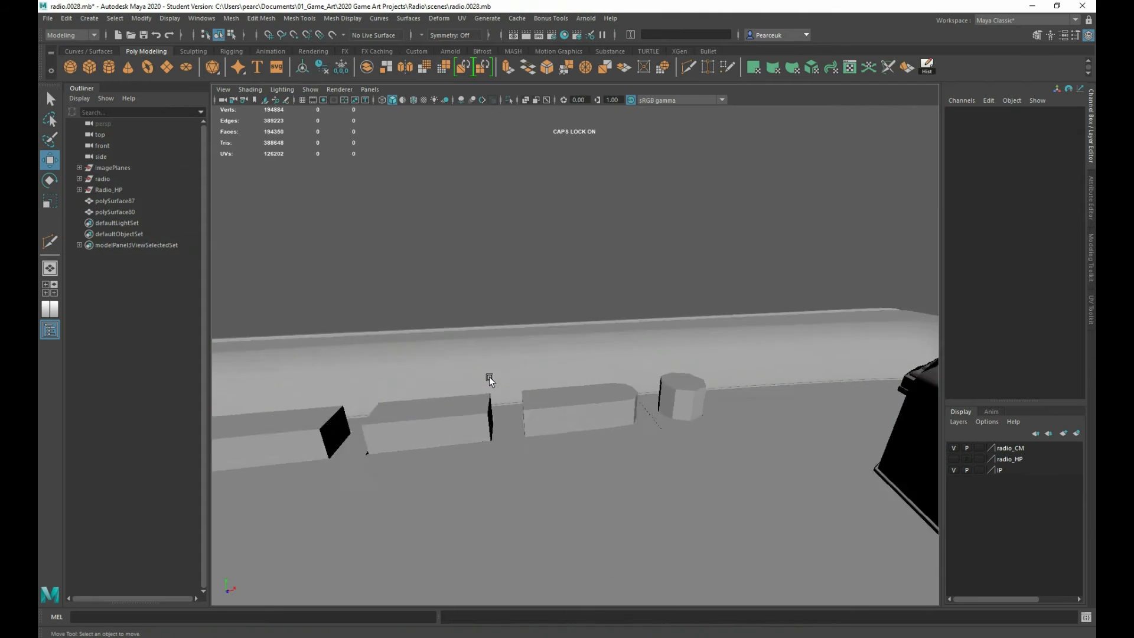
- Select the combined side panel's border vertices beside the small round button, next to the centre panel
alt+drag(489, 381, 504, 486)
click(565, 444)
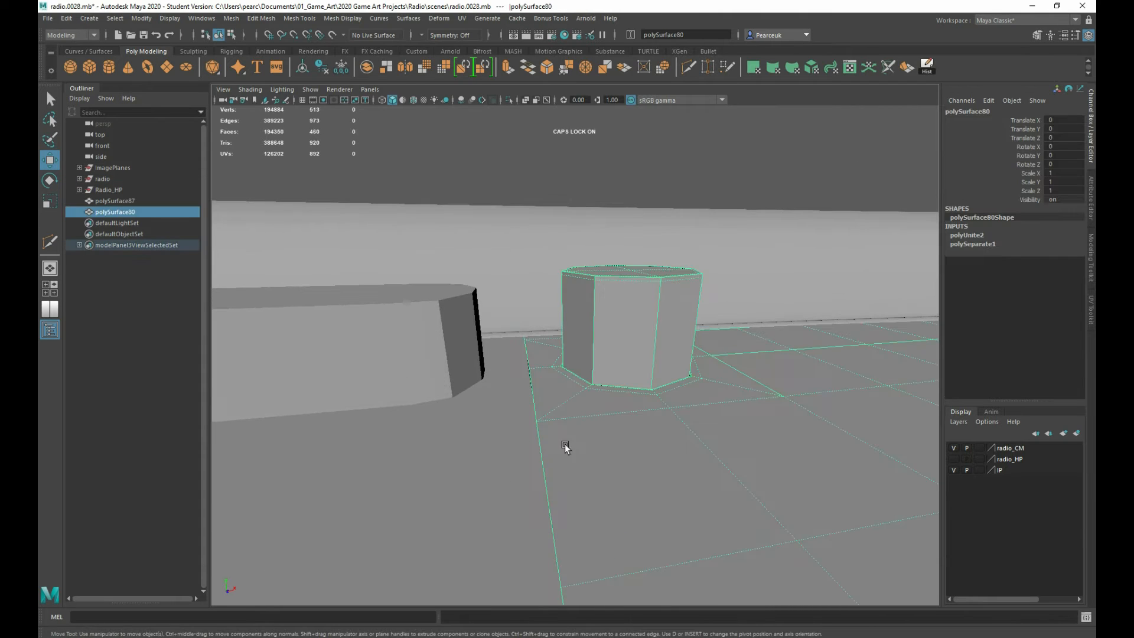
alt+drag(565, 444, 591, 351)
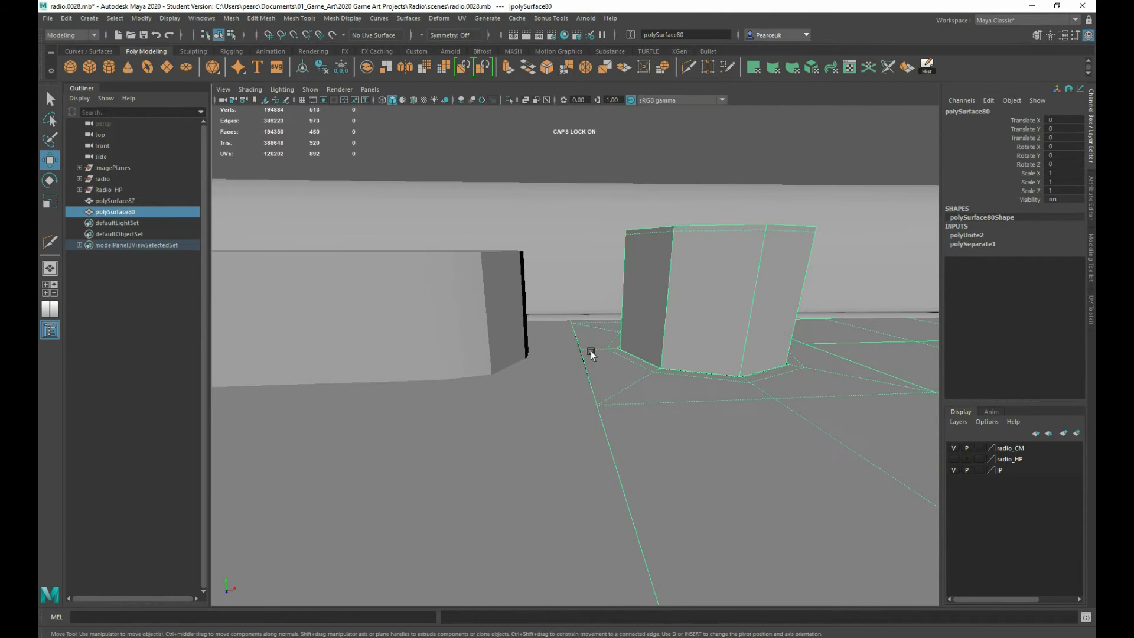
right_drag(591, 351, 525, 355)
scroll(526, 339, down, 5)
drag(489, 250, 570, 417)
key(f)
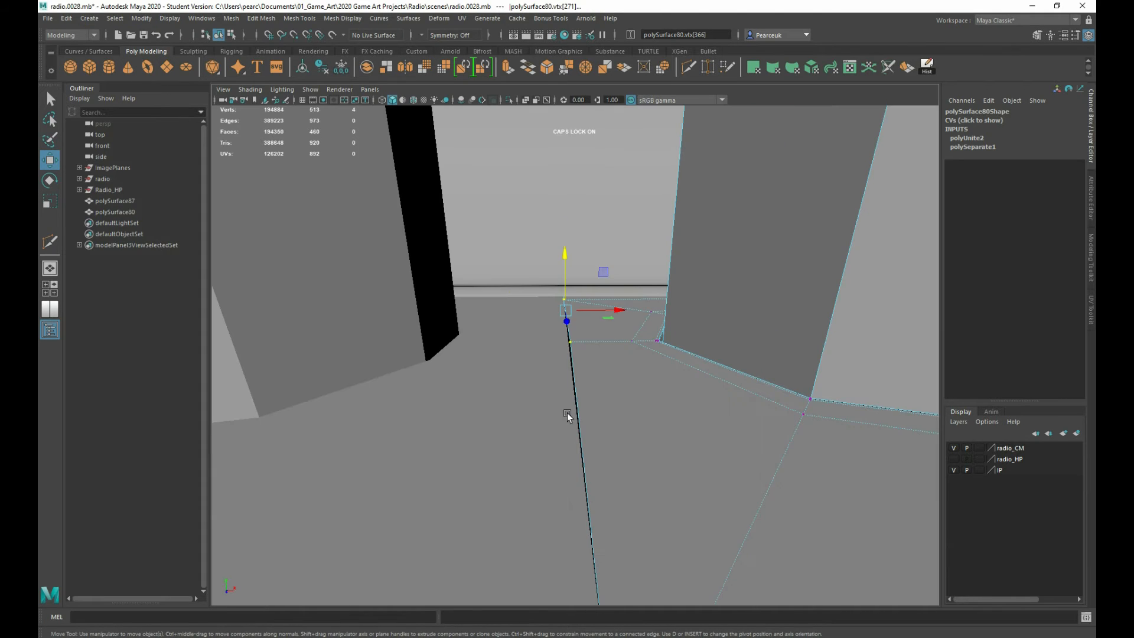
- Flatten the selected vertices along X with the scale pivot snapped to the side panel's border vertex, and return to object mode
key(r)
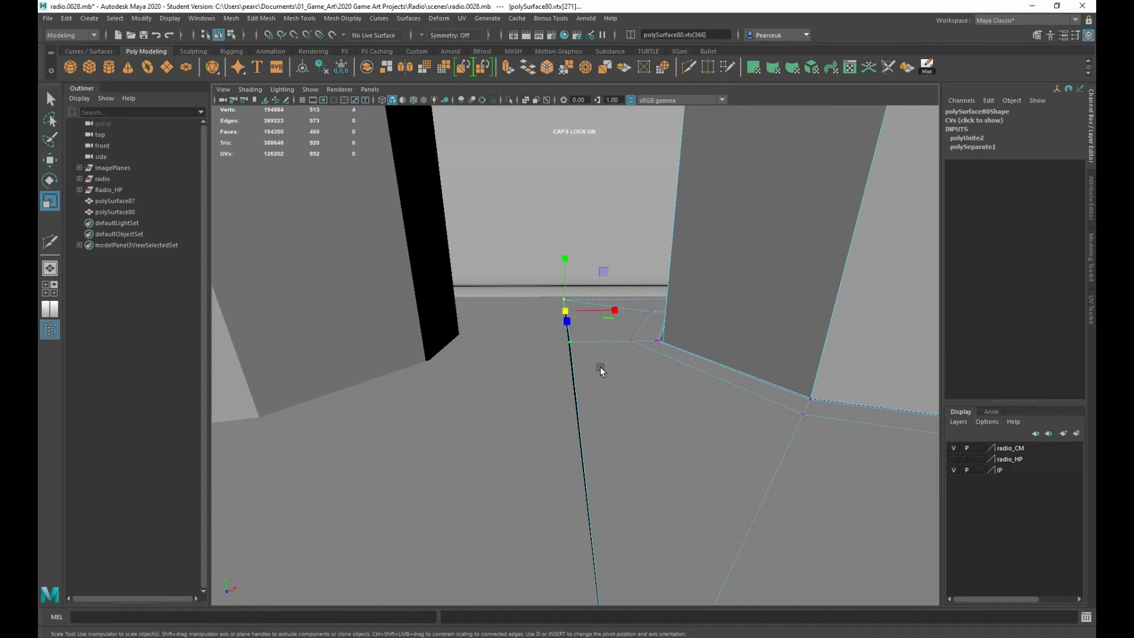
scroll(596, 378, down, 3)
key(d)
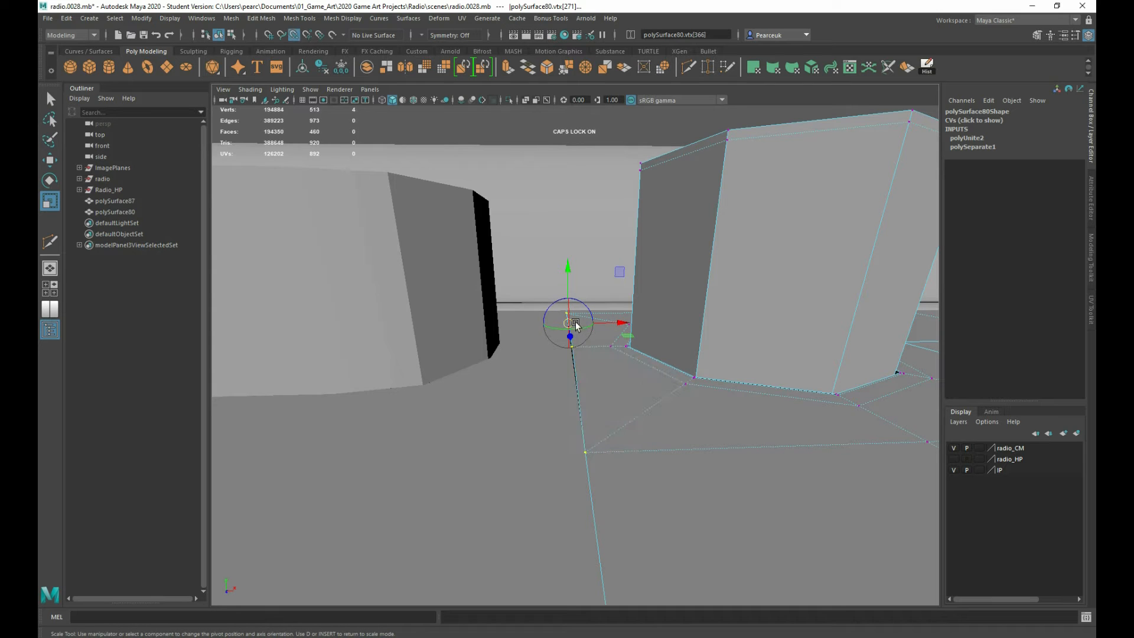
key(v)
drag(576, 324, 594, 446)
key(d)
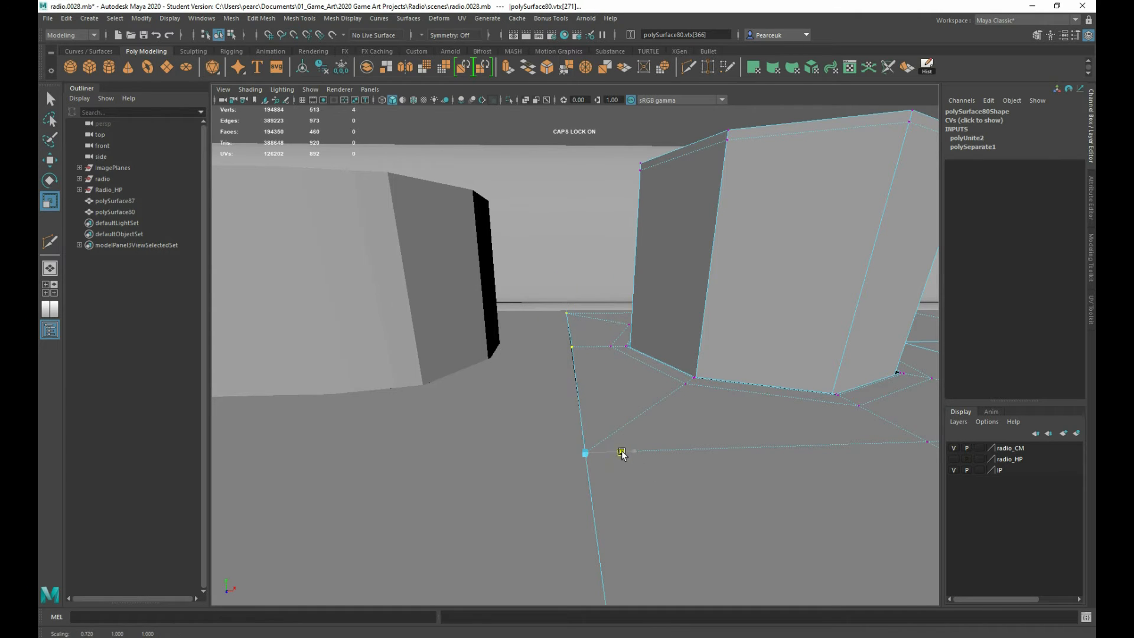
click(262, 466)
key(w)
right_drag(577, 359, 611, 342)
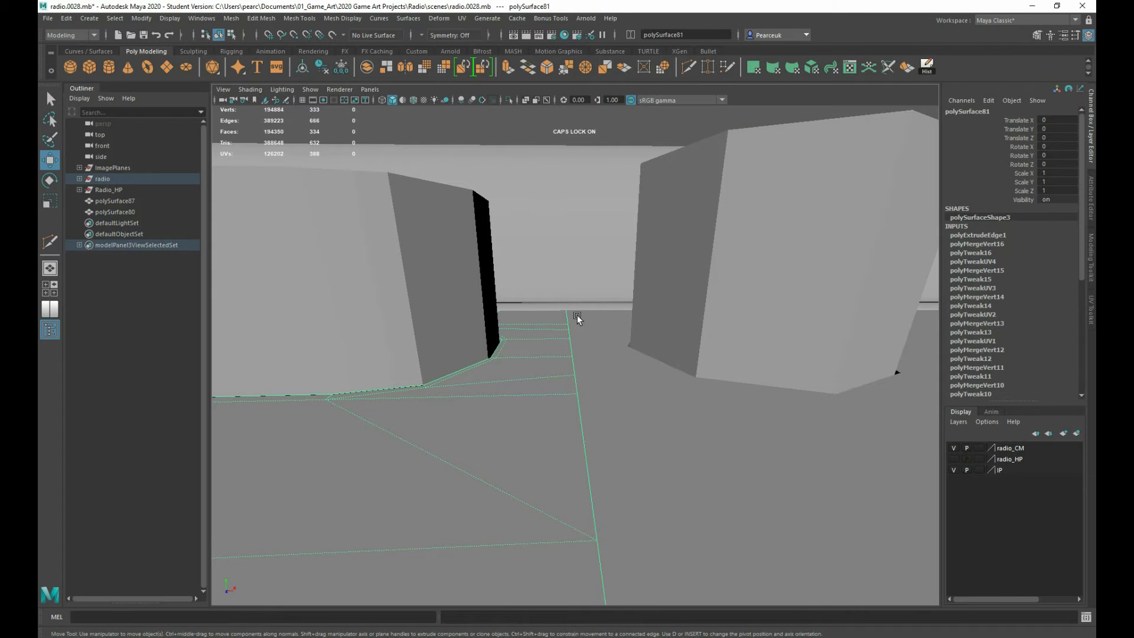
scroll(576, 313, down, 4)
click(521, 225)
scroll(531, 380, up, 4)
click(589, 405)
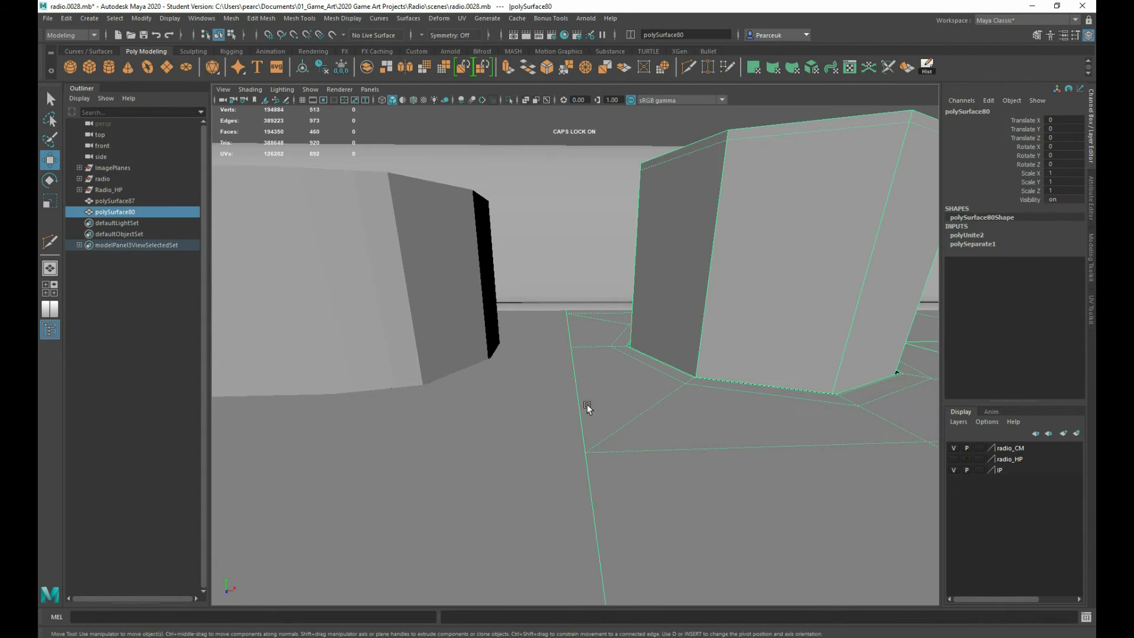
- Select the centre panel together with the combined side panel mesh
click(475, 124)
scroll(480, 197, down, 5)
alt+drag(480, 197, 528, 300)
click(472, 324)
scroll(467, 325, down, 5)
alt+middle_drag(467, 325, 537, 321)
shift+click(488, 313)
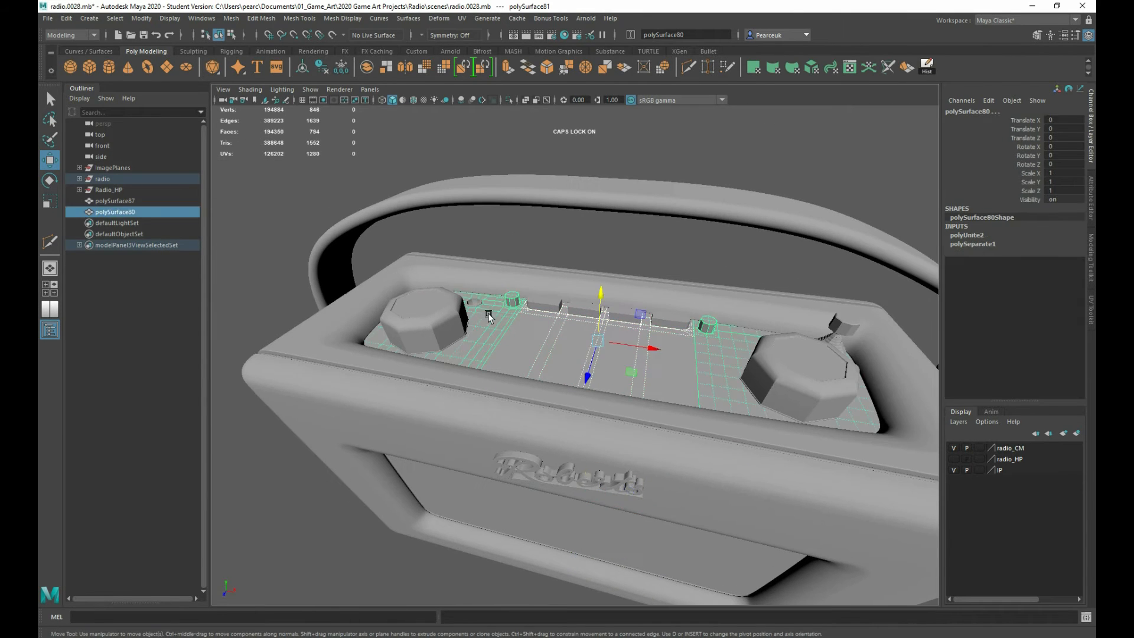
alt+drag(637, 359, 693, 395)
click(597, 349)
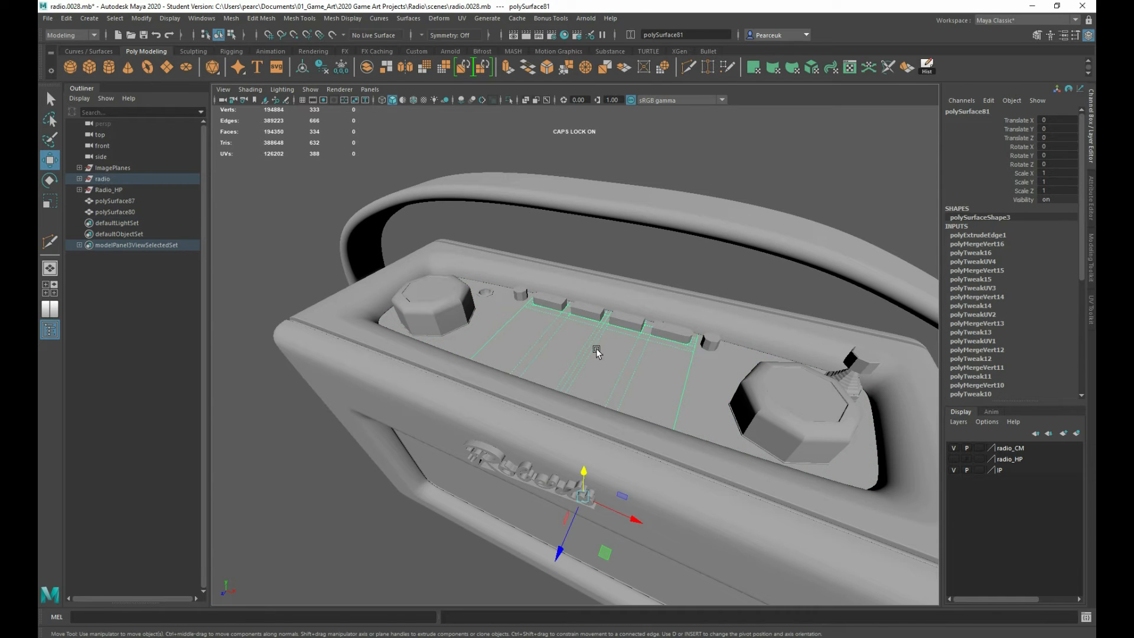
shift+click(489, 308)
alt+middle_drag(469, 309, 534, 364)
scroll(534, 364, up, 6)
alt+drag(529, 346, 504, 354)
alt+middle_drag(504, 355, 550, 420)
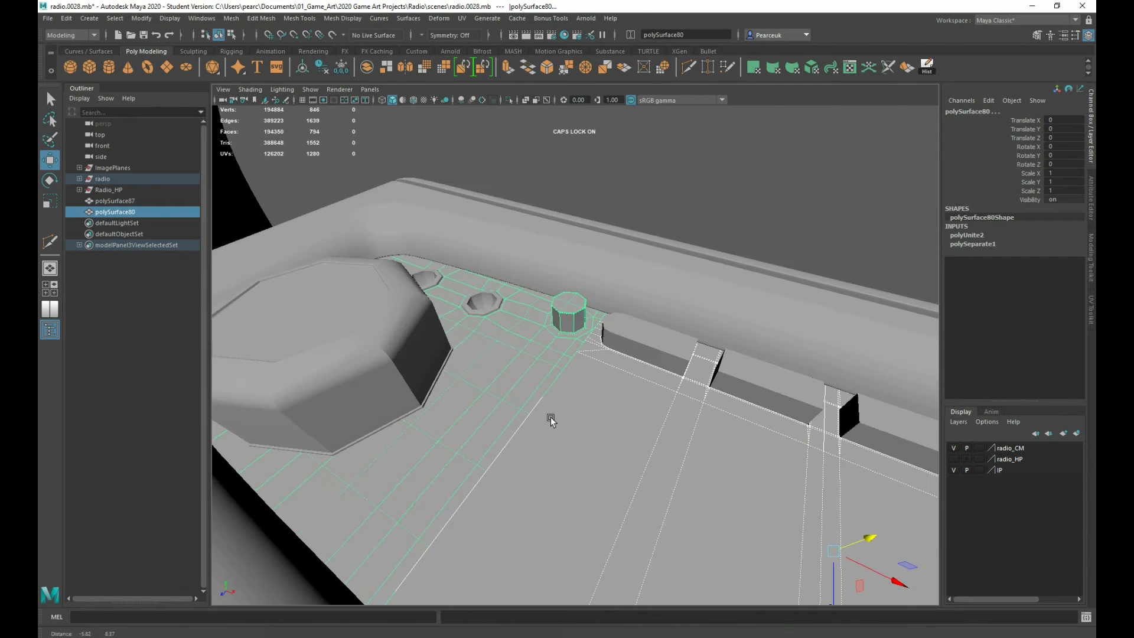
- Extend the panel selection with the left knob, the four slot buttons and the right knob
click(477, 300)
click(426, 282)
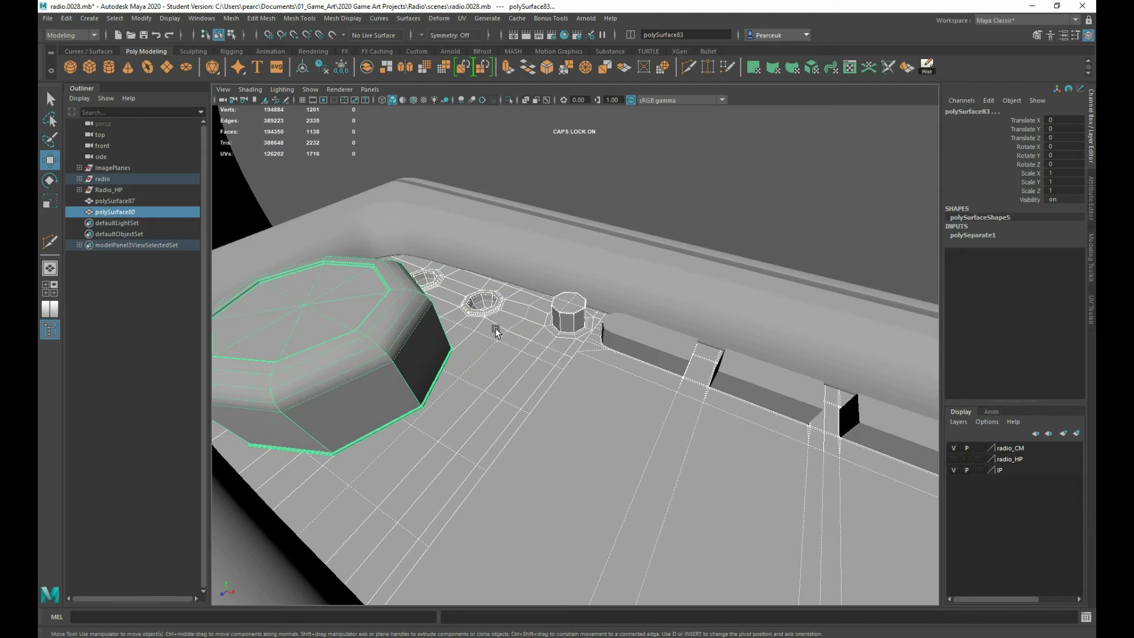
shift+click(638, 337)
alt+drag(638, 337, 573, 375)
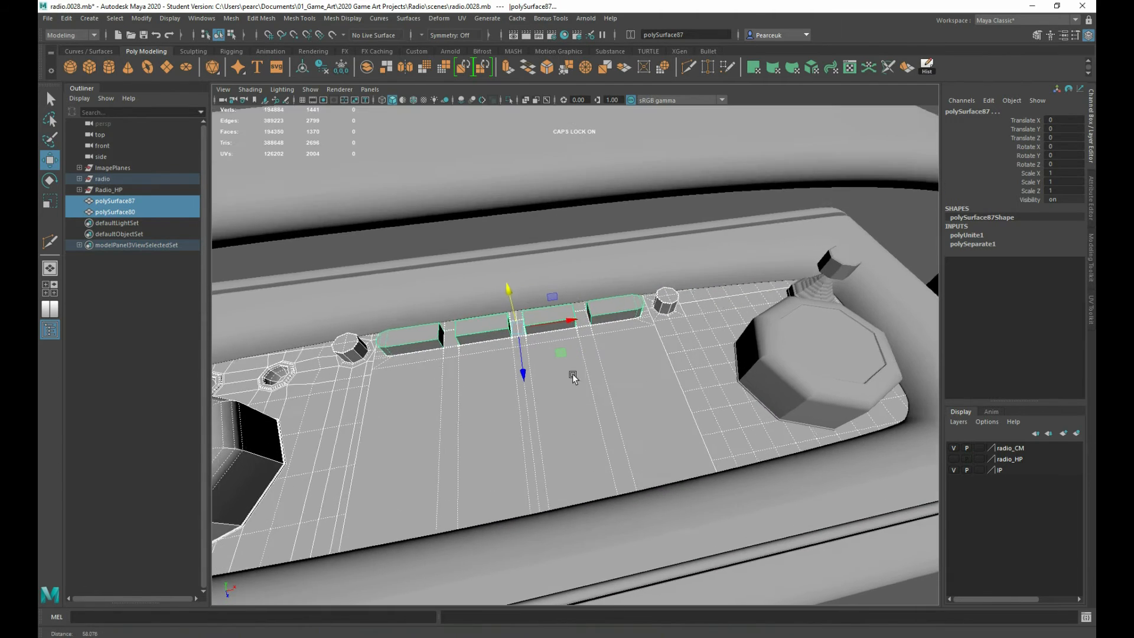
click(766, 343)
click(828, 267)
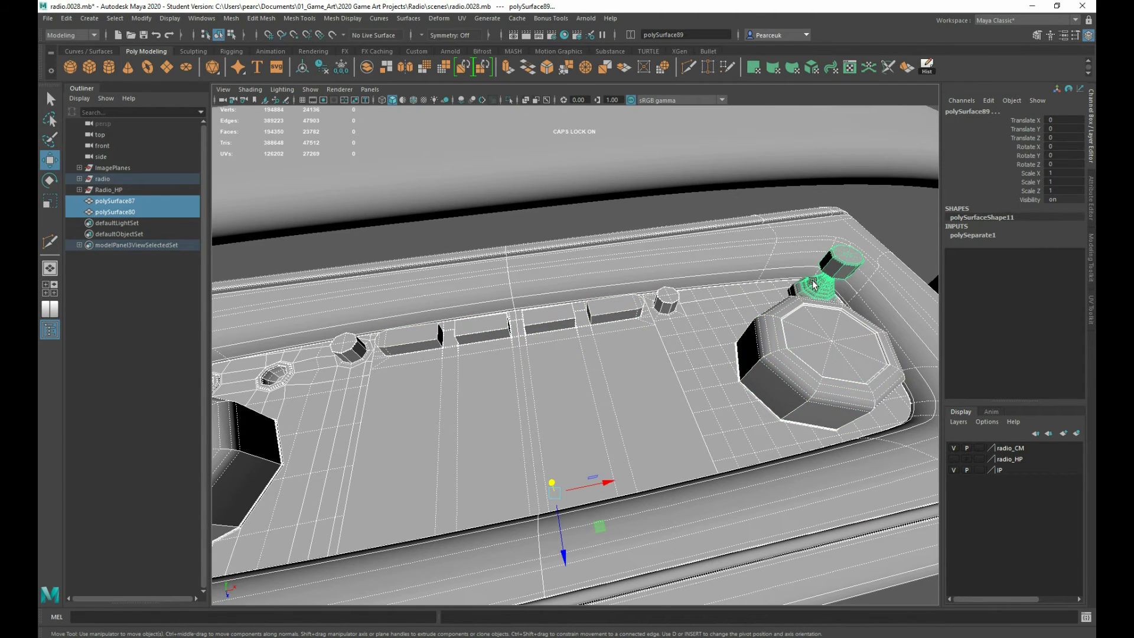
click(795, 285)
alt+middle_drag(755, 264, 686, 315)
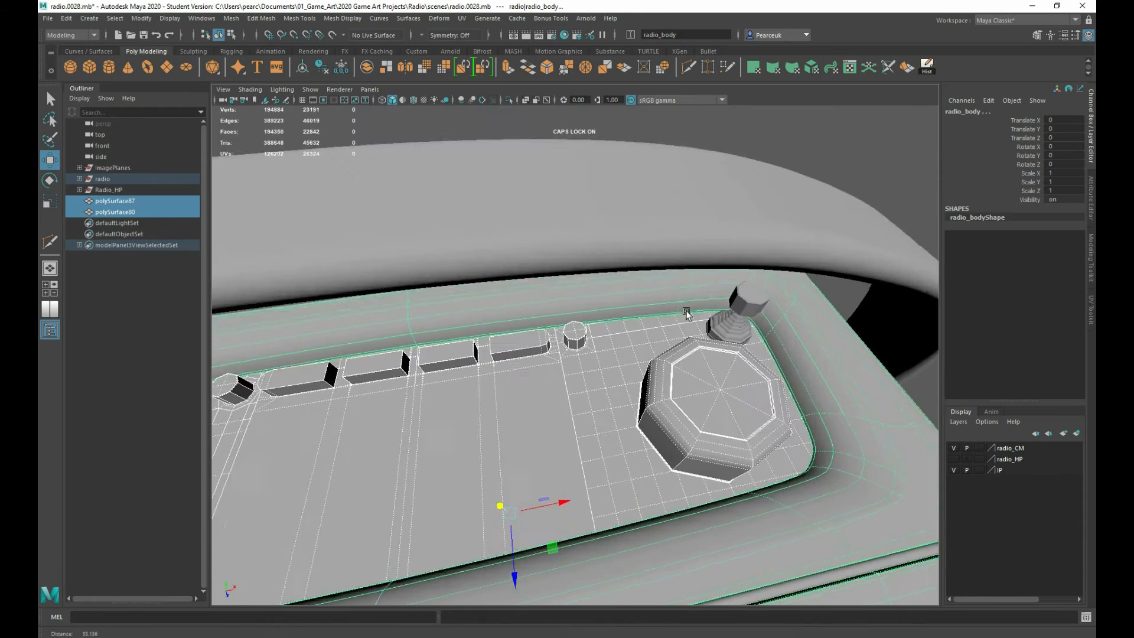
- Add the corner switch's parts to the selection without the radio body, and combine all selected pieces into one mesh
alt+right_drag(685, 316, 770, 262)
shift+click(770, 261)
alt+middle_drag(770, 261, 620, 311)
alt+drag(621, 308, 440, 358)
click(622, 289)
click(616, 312)
right_click(500, 332)
scroll(500, 335, down, 8)
alt+right_drag(440, 358, 631, 358)
shift+right_click(570, 293)
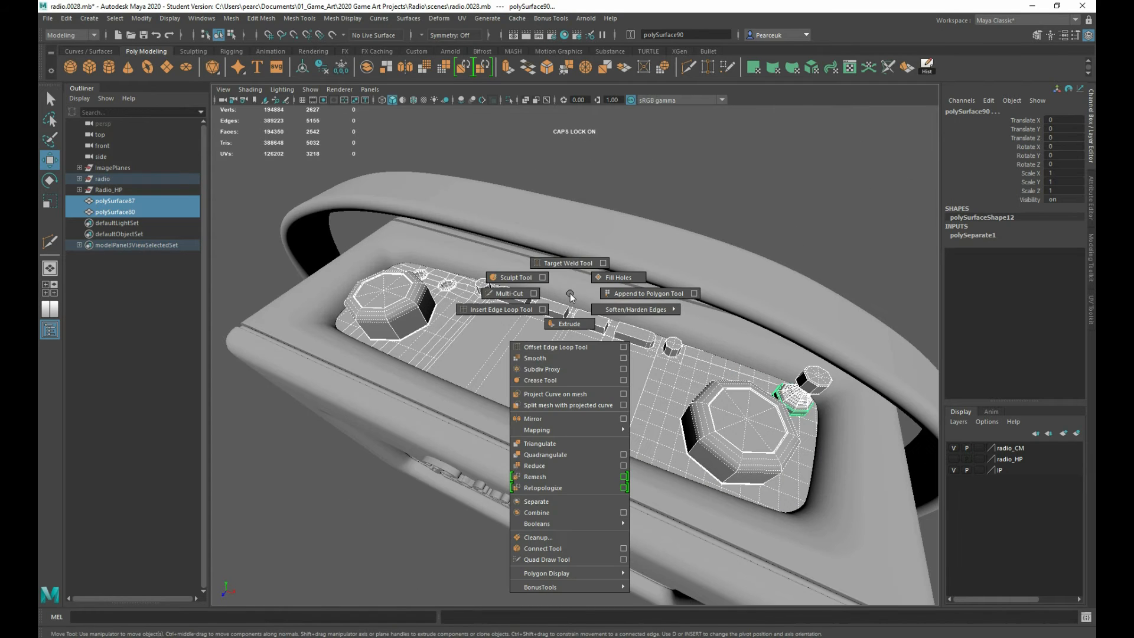
click(542, 513)
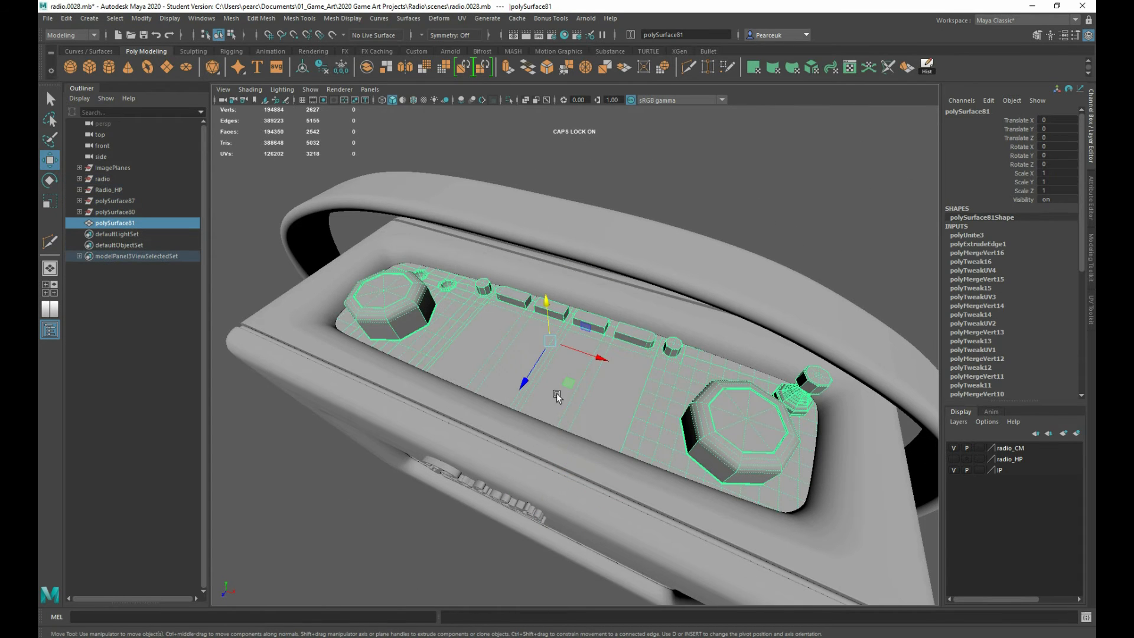
- Turn on smooth preview for the combined control panel and inspect it from several angles
key(3)
right_drag(559, 331, 608, 302)
click(693, 204)
scroll(650, 391, up, 5)
alt+drag(650, 393, 737, 405)
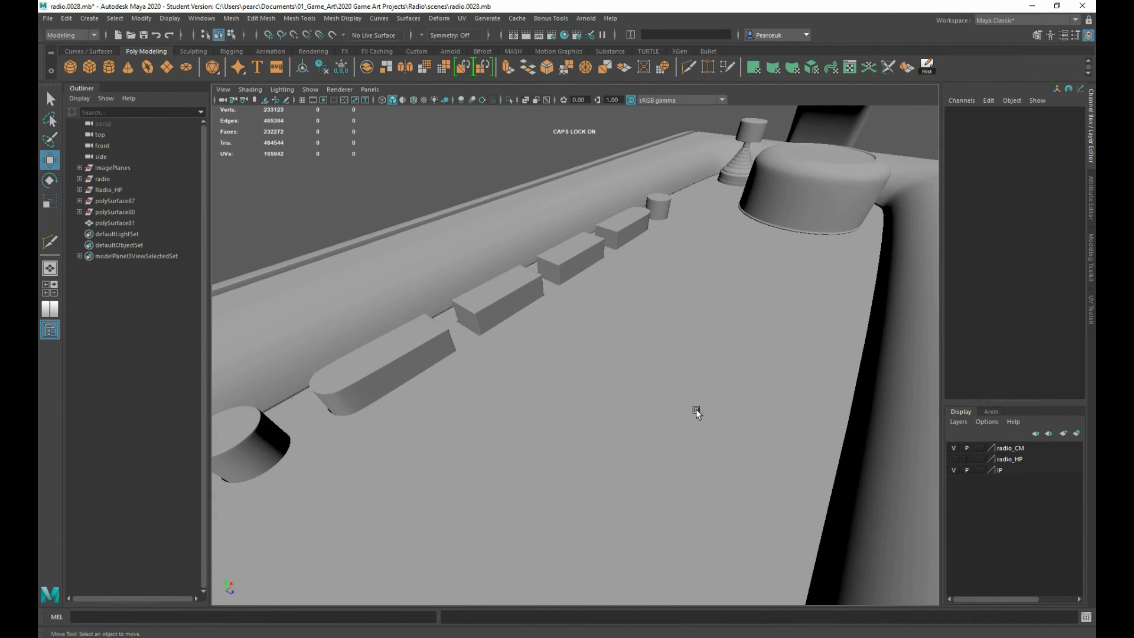
scroll(674, 413, down, 5)
alt+middle_drag(637, 417, 710, 381)
alt+drag(710, 382, 654, 356)
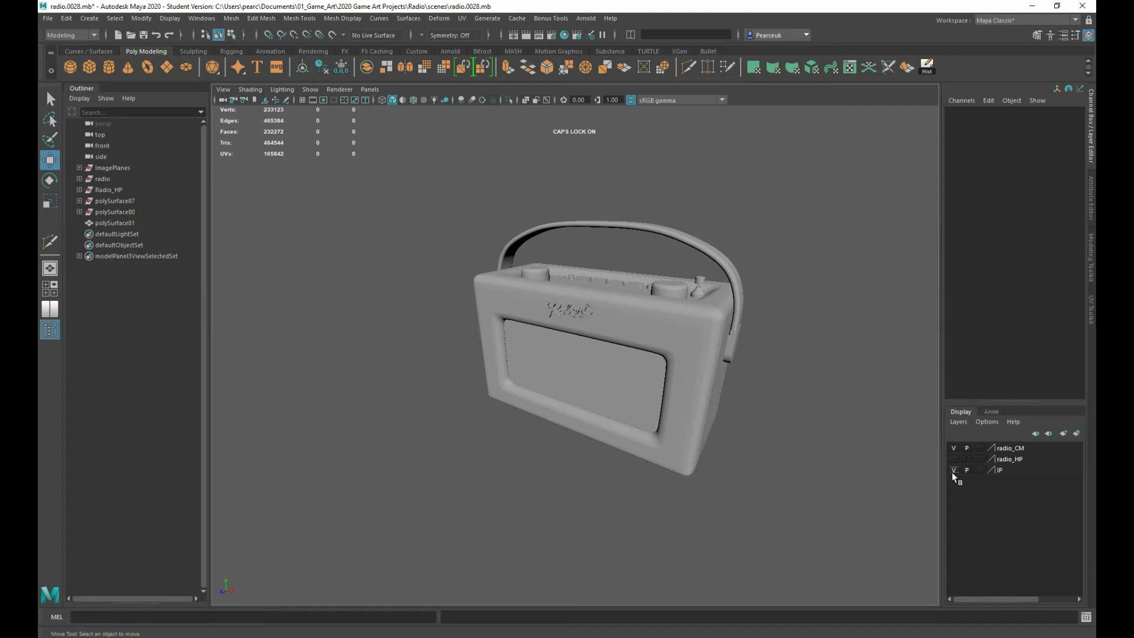
alt+drag(622, 318, 616, 331)
alt+right_drag(615, 331, 685, 410)
alt+drag(667, 319, 650, 385)
- Select the combined panel and compare it with the high-poly version by toggling the radio_CM and radio_HP layers' visibility
click(606, 347)
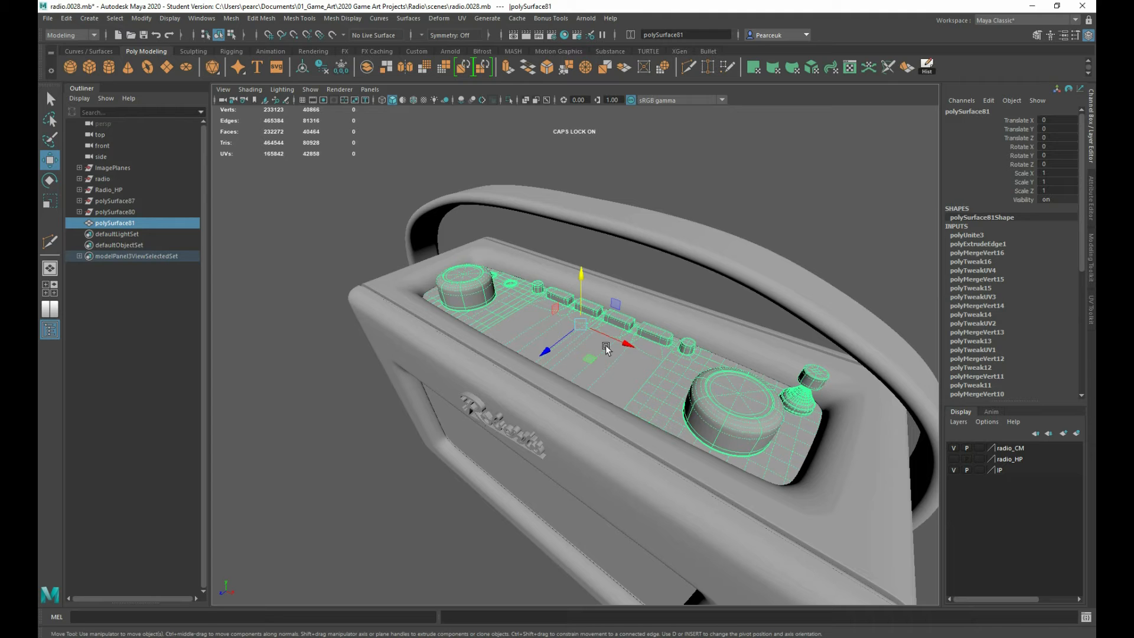
click(953, 449)
click(953, 459)
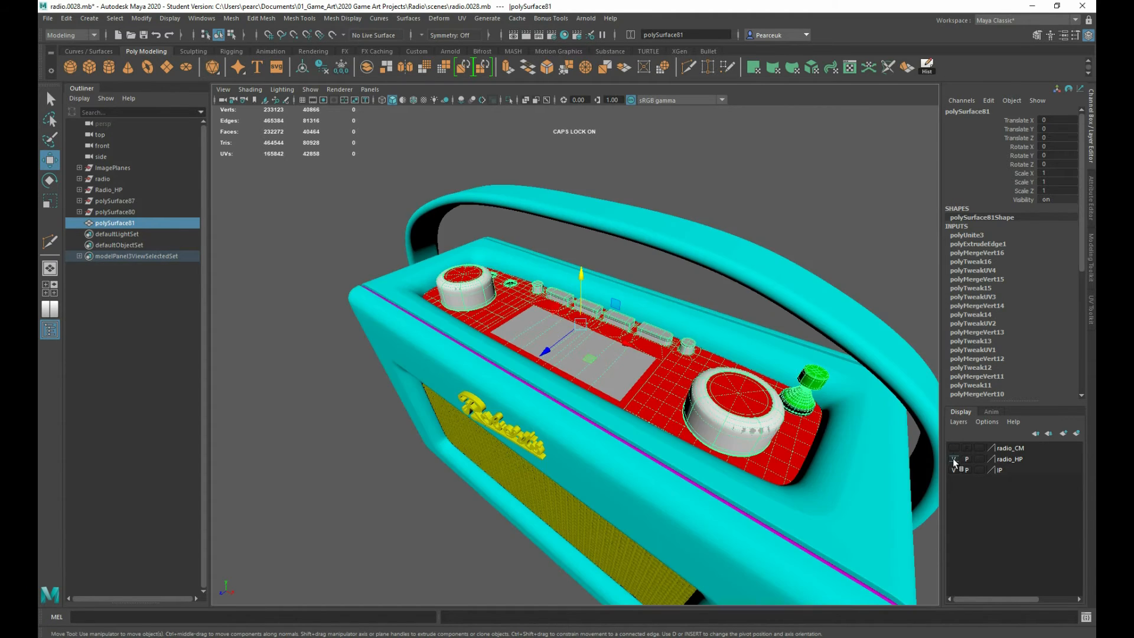
click(954, 448)
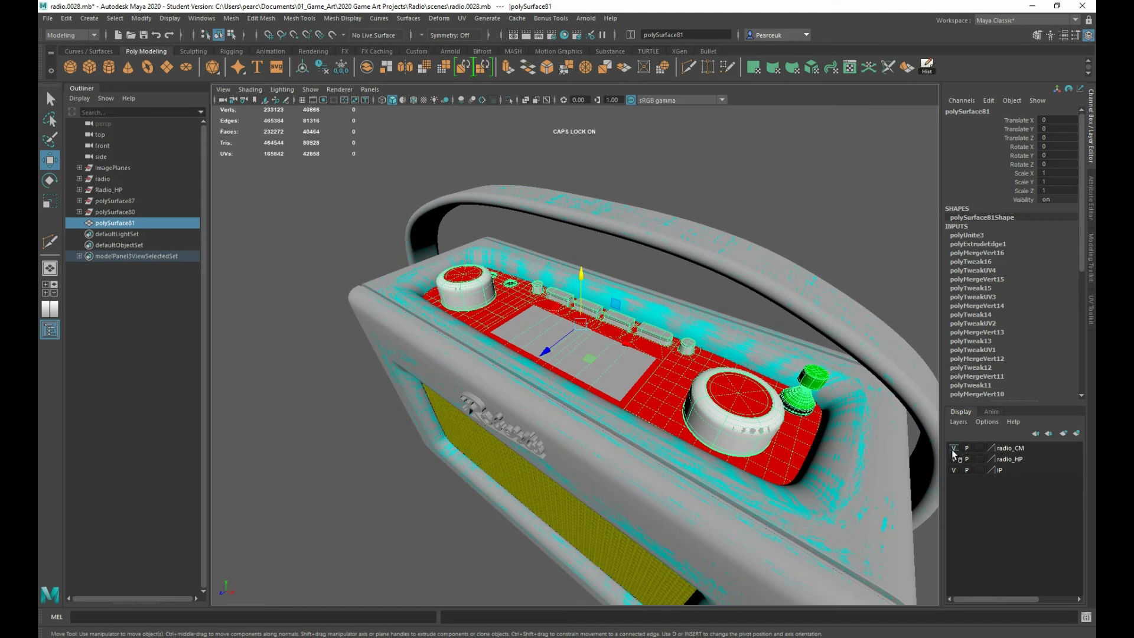
click(954, 448)
click(954, 459)
click(955, 448)
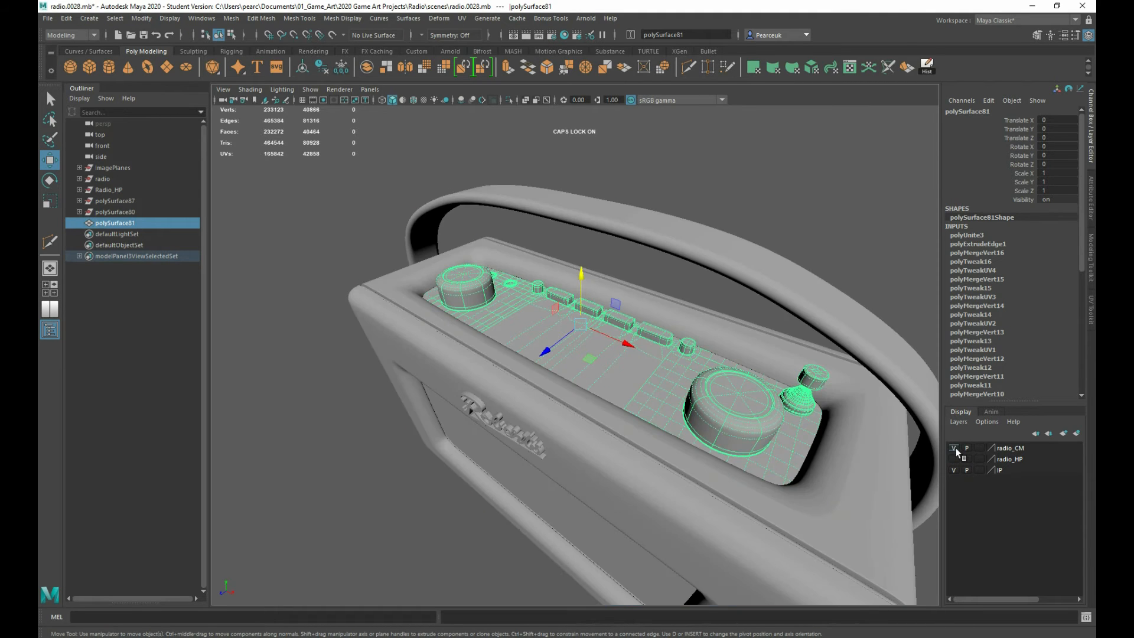
- Add the selected combined panel mesh to the radio_CM layer
click(1018, 449)
right_click(1015, 457)
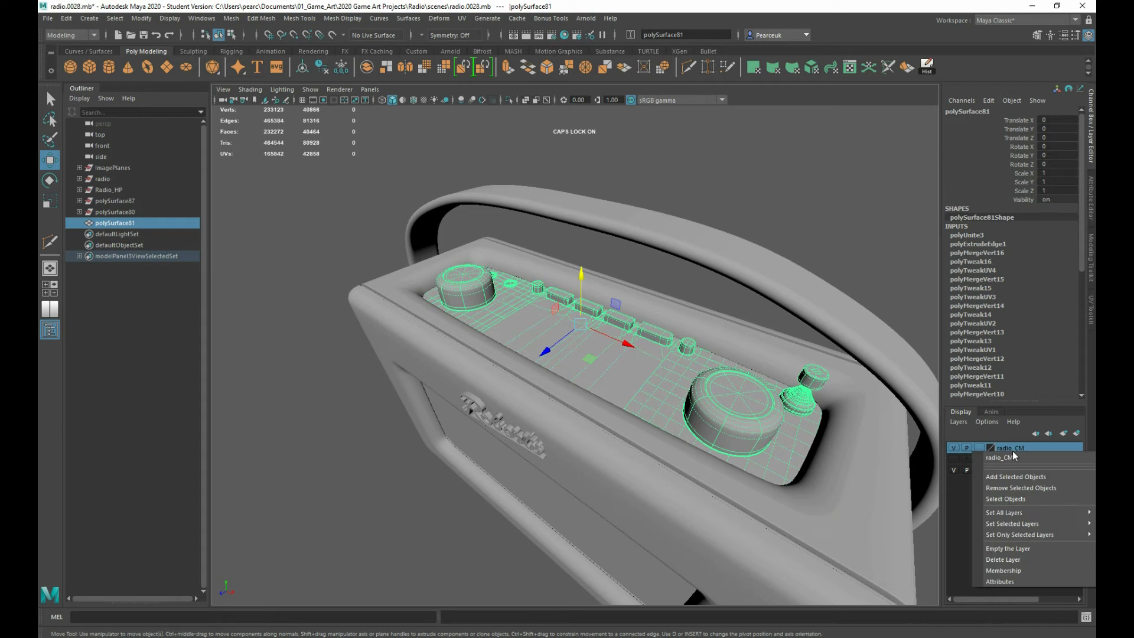
click(1017, 479)
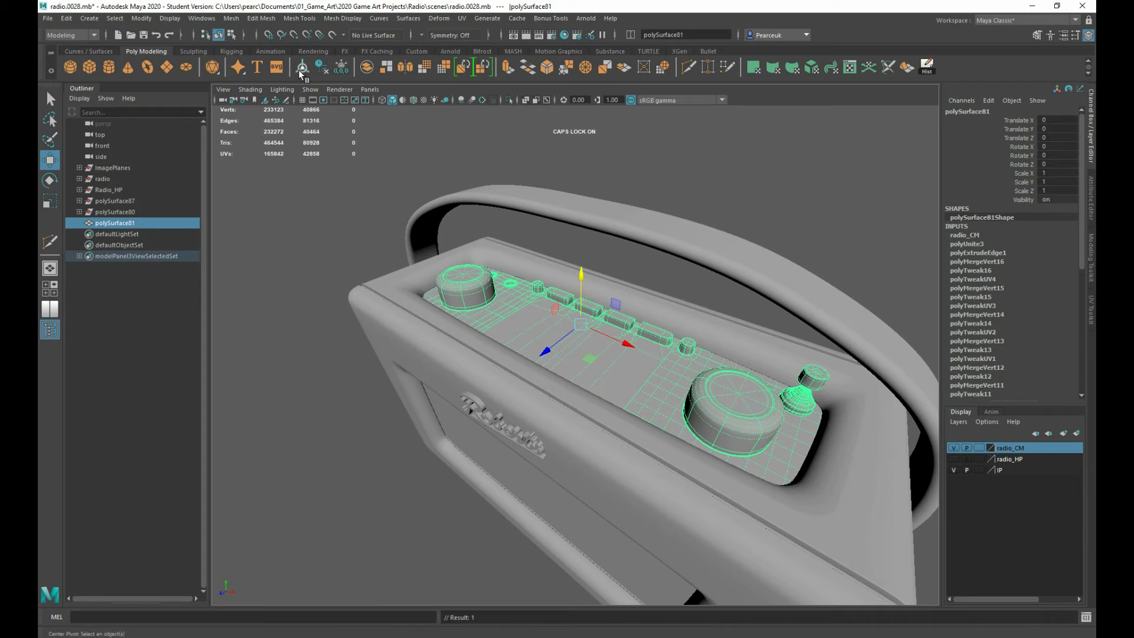
- Show the radio_HP layer in place of radio_CM and delete its centre display panel
click(956, 449)
click(955, 460)
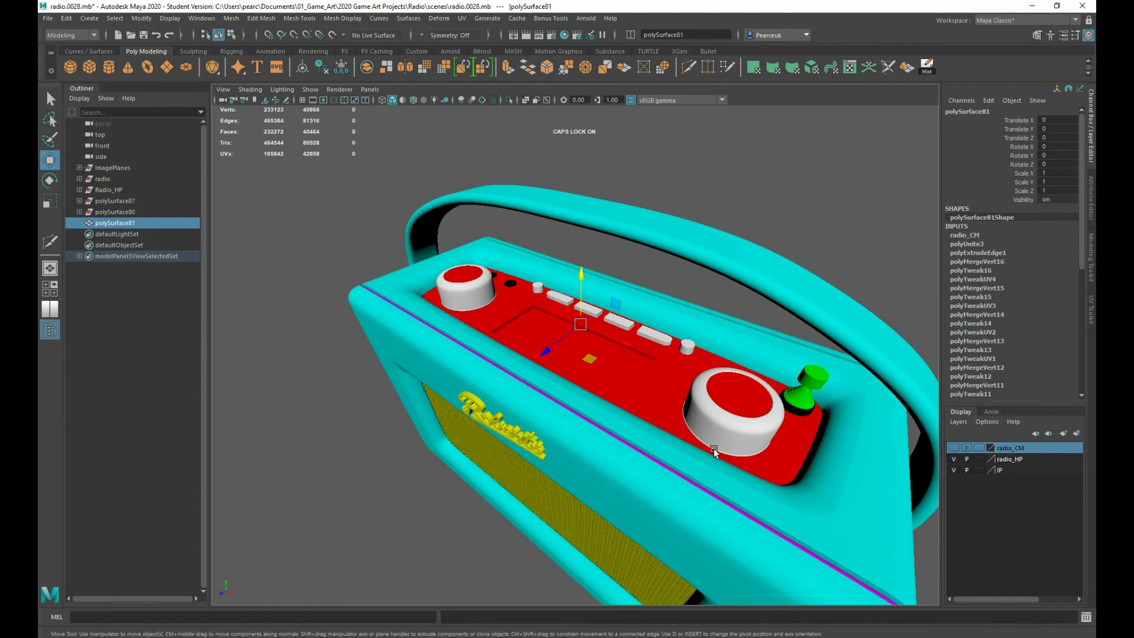
alt+drag(715, 452, 576, 341)
scroll(709, 354, up, 6)
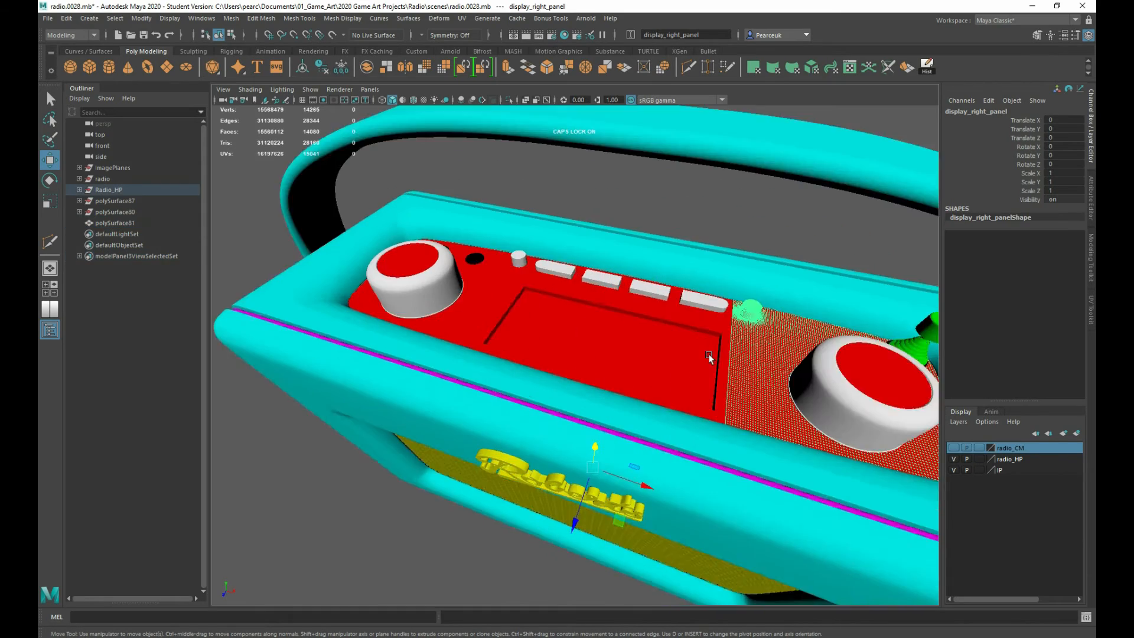
click(709, 345)
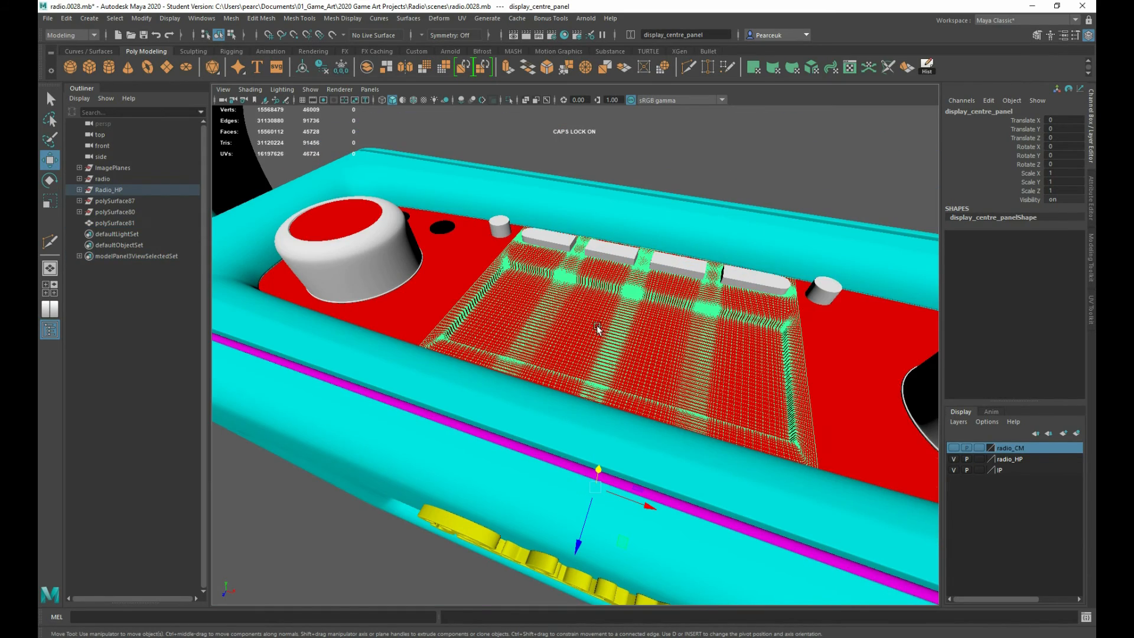
scroll(598, 329, up, 3)
key(Delete)
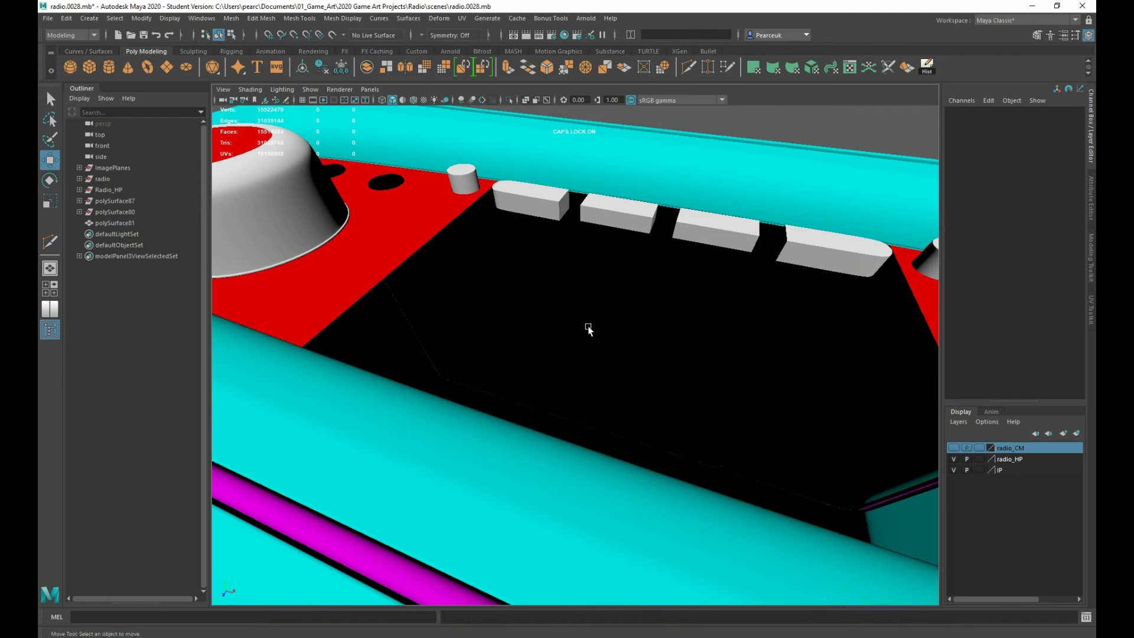
- Delete the four slot buttons from the high-poly radio
click(524, 190)
shift+click(604, 214)
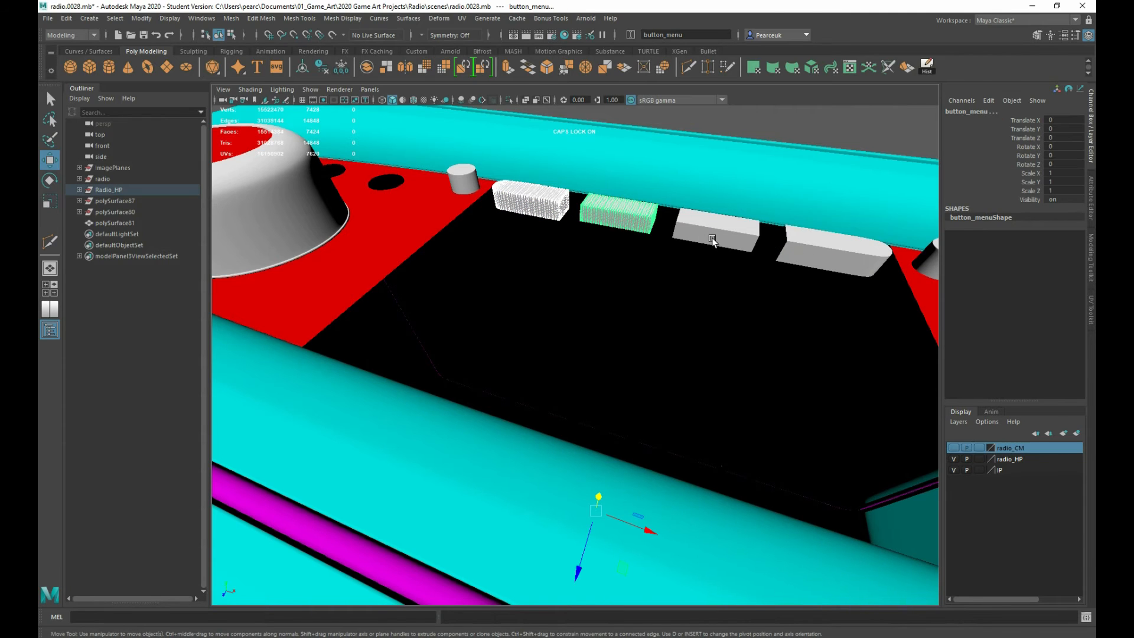
shift+click(713, 236)
shift+click(788, 250)
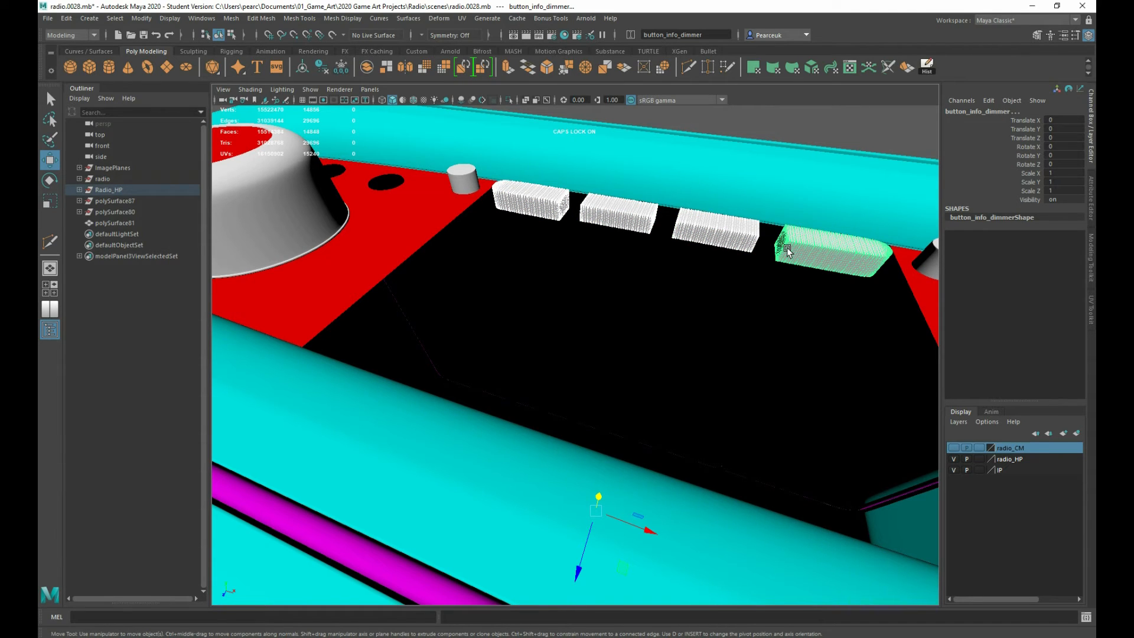
key(Delete)
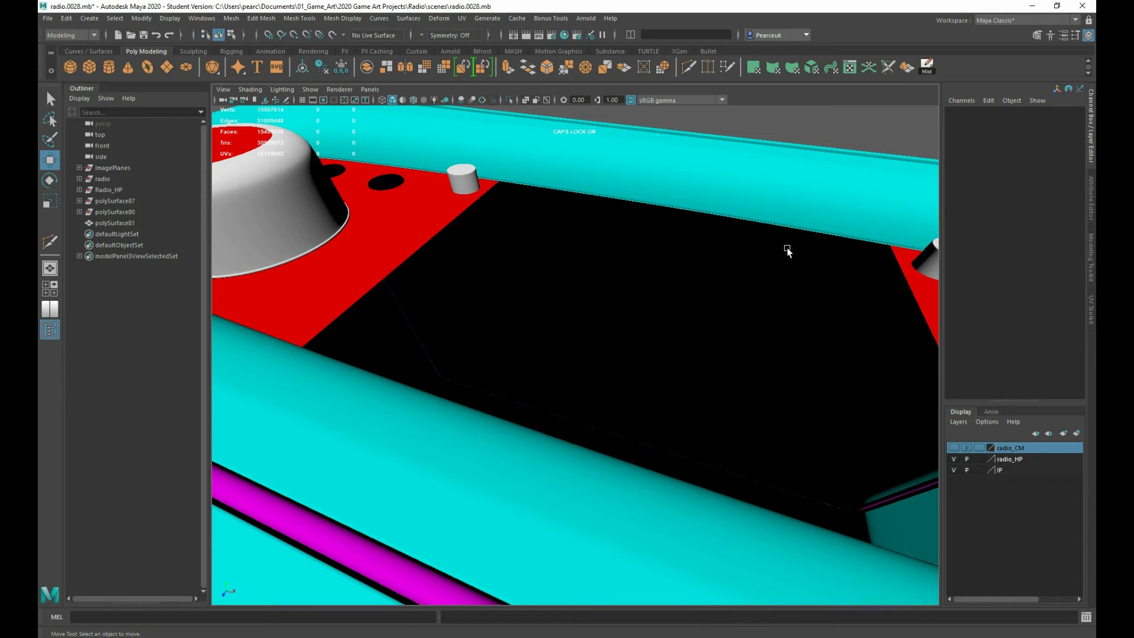
- Show the radio_CM layer again, duplicate its combined panel mesh and move the copy about 58 units forward along Z
click(954, 448)
scroll(680, 378, down, 5)
click(679, 378)
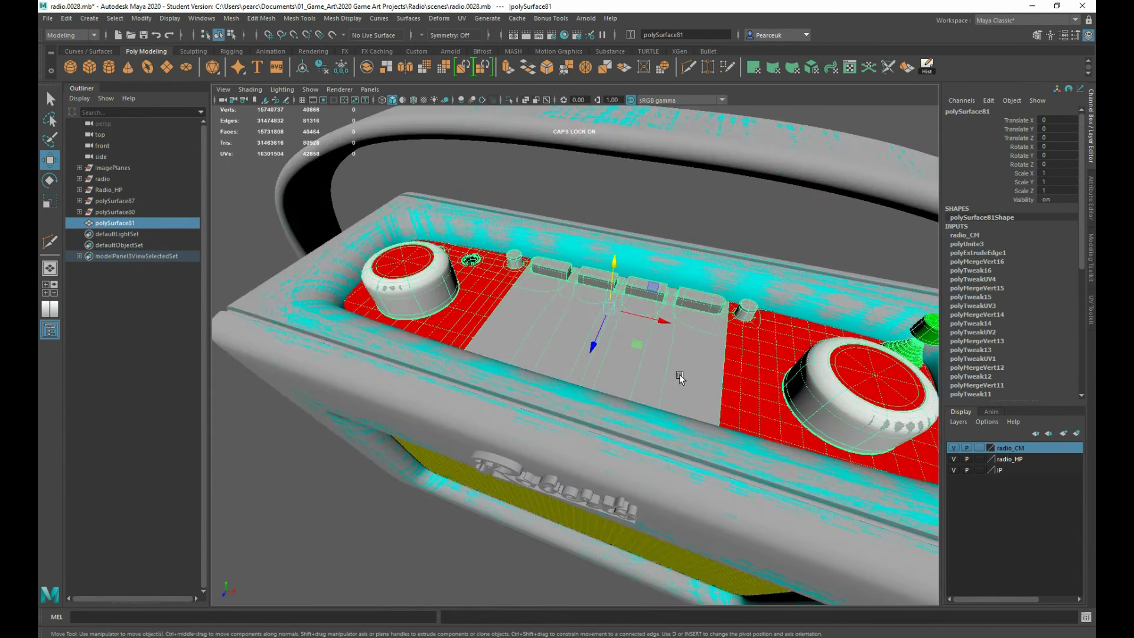
scroll(680, 377, down, 4)
alt+drag(679, 377, 623, 368)
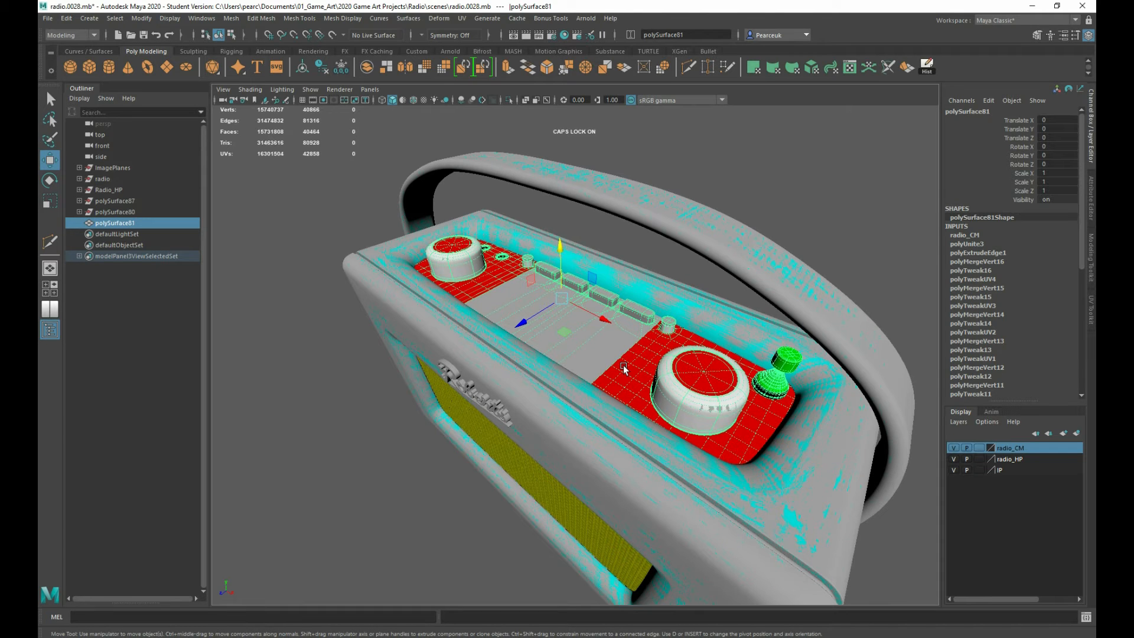
key(ctrl+d)
drag(547, 311, 434, 440)
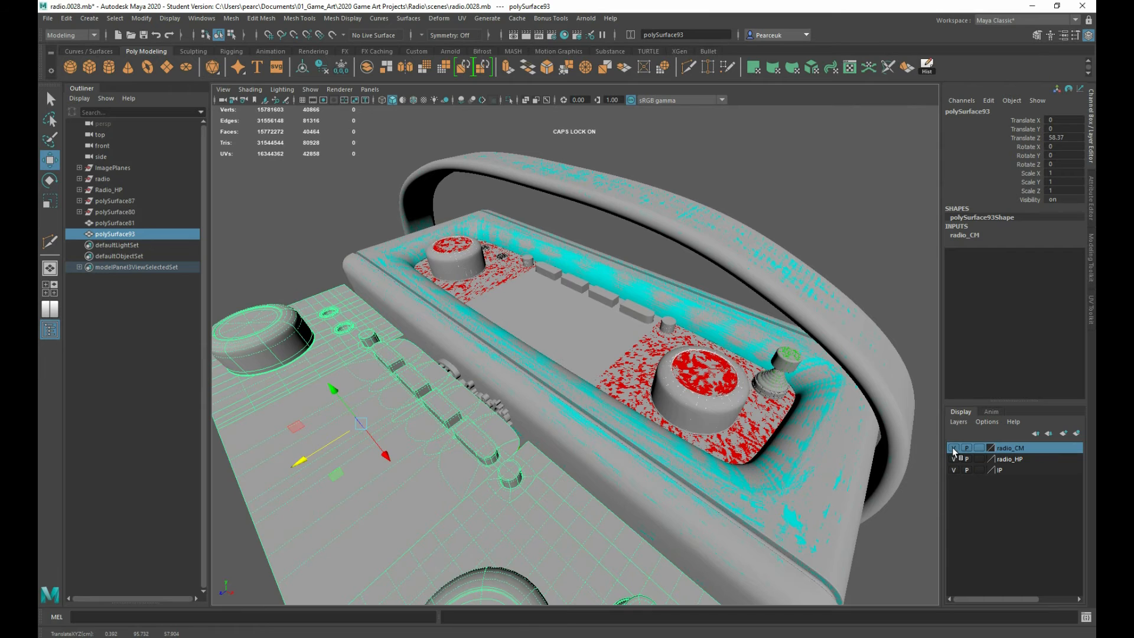
- Remove the duplicated panel mesh from the radio_CM layer and hide that layer
click(954, 448)
click(954, 448)
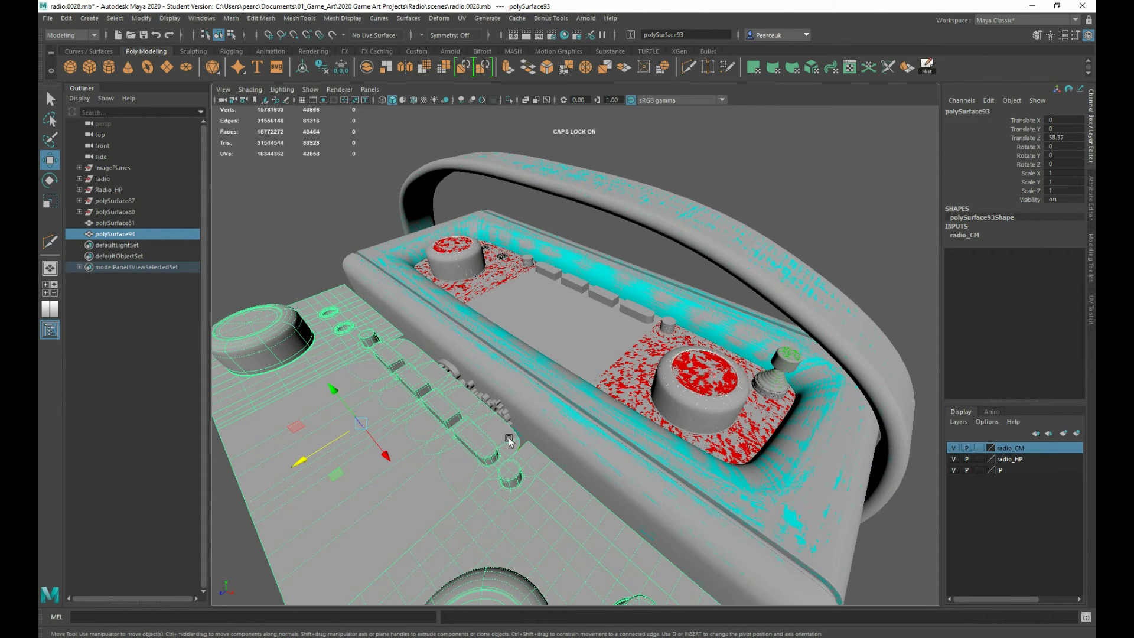
right_click(1043, 447)
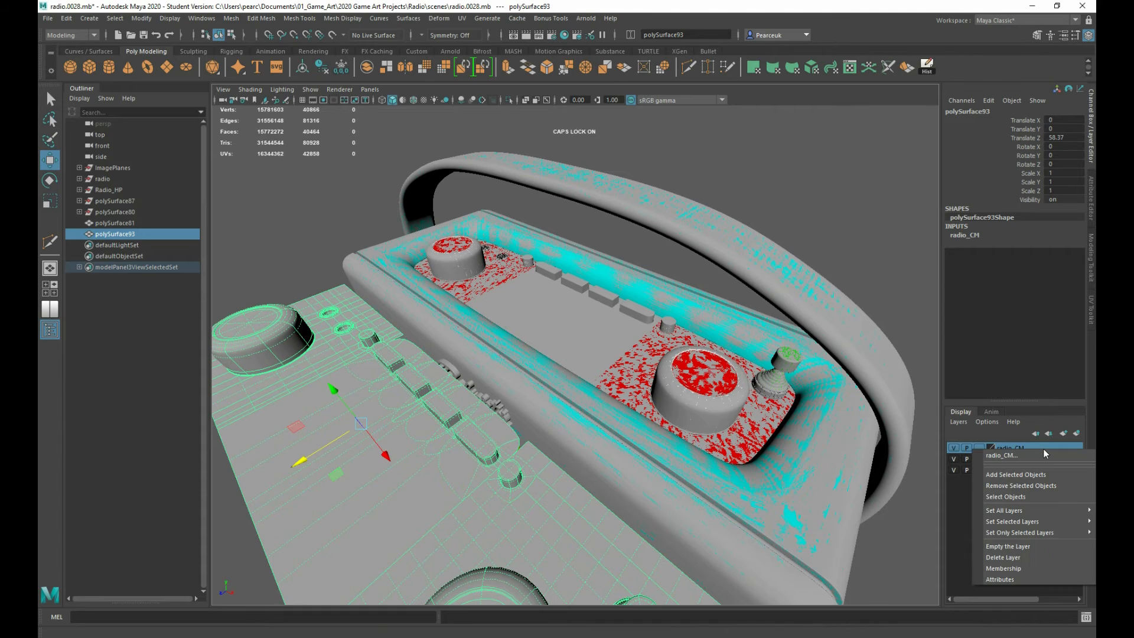
click(1043, 486)
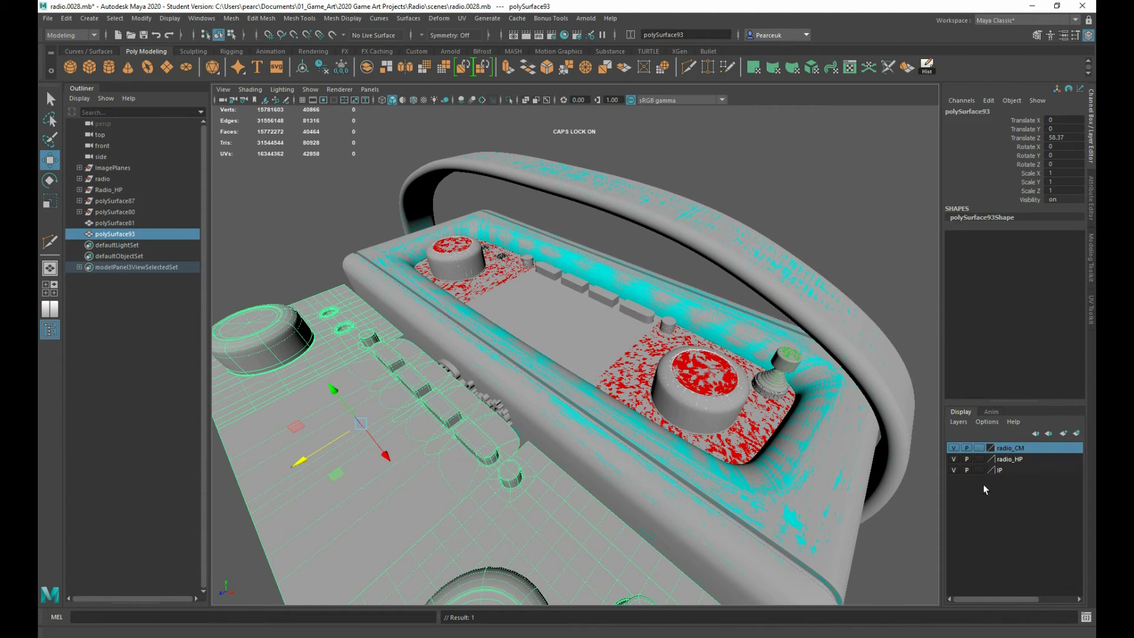
click(954, 448)
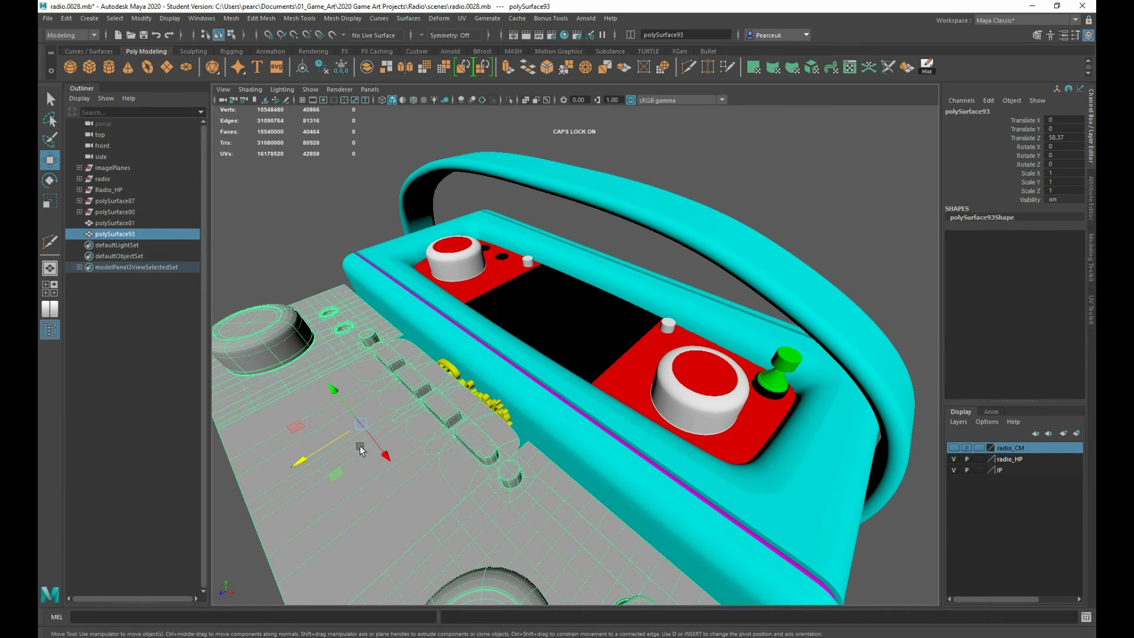
- Delete the two side plates, the left dial, the small round buttons and the two sockets from the panel copy
alt+drag(467, 467, 547, 328)
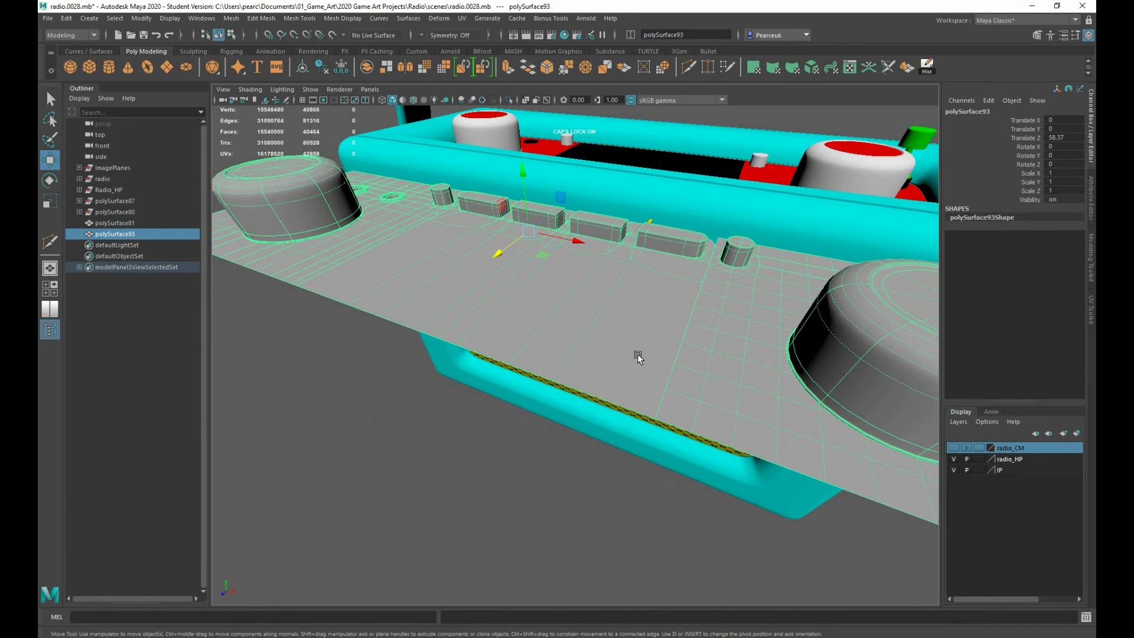
right_drag(638, 357, 647, 369)
double_click(722, 393)
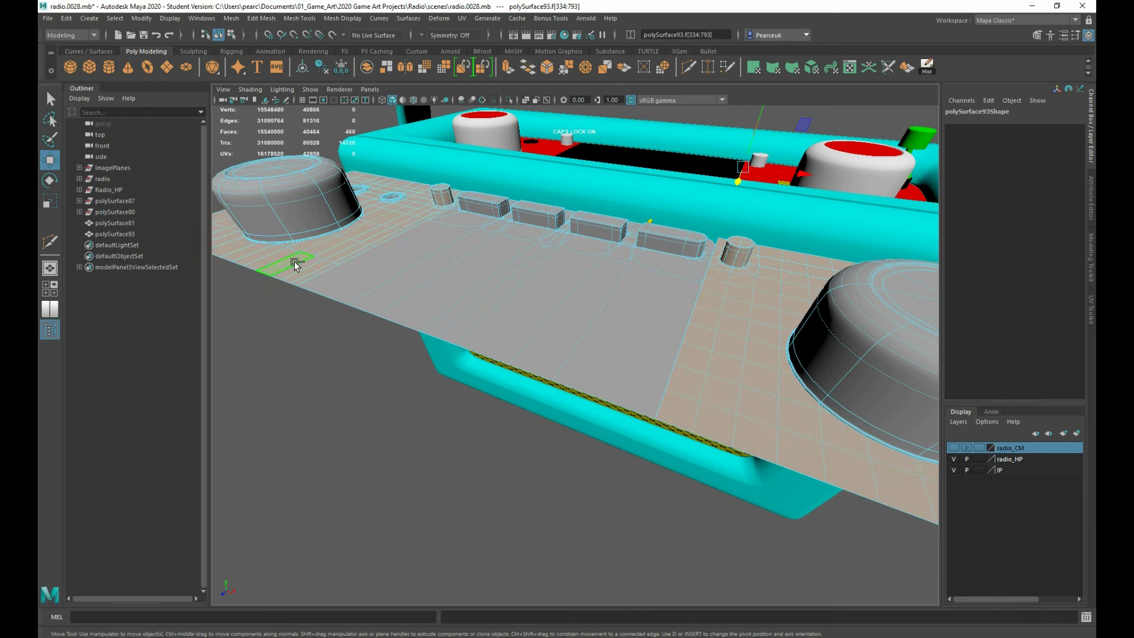
key(Delete)
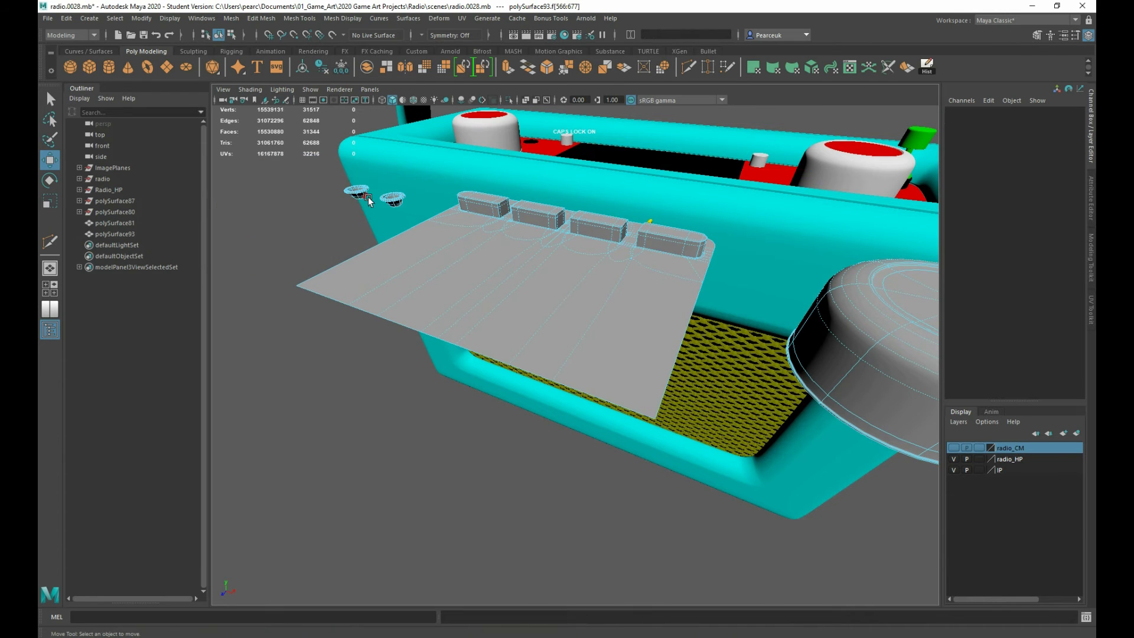
double_click(389, 200)
key(Delete)
double_click(355, 193)
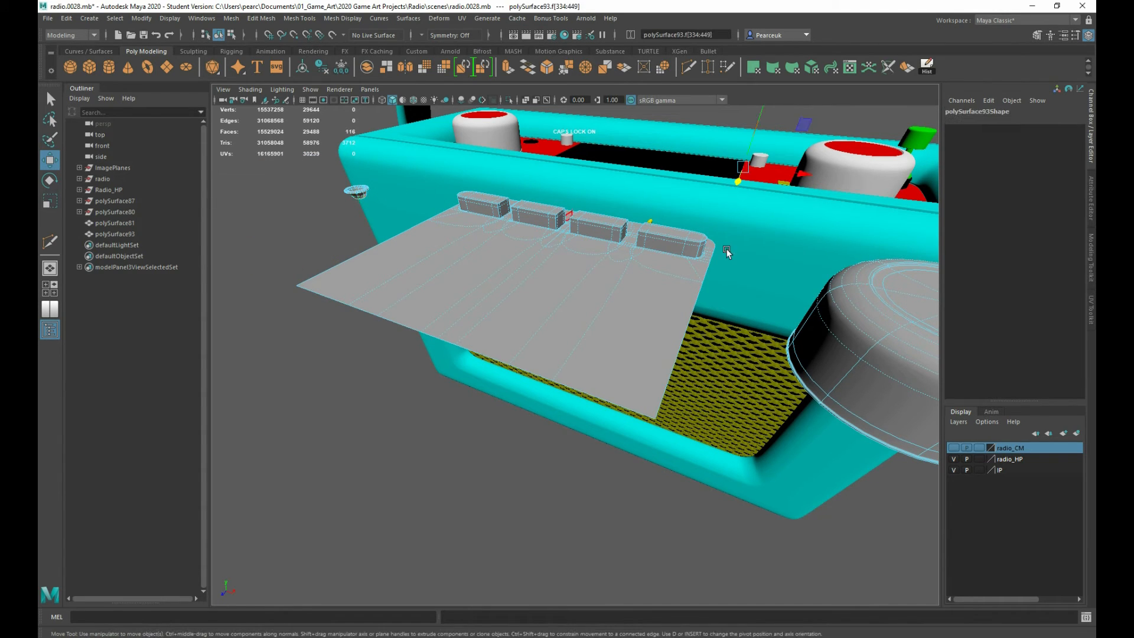
key(Delete)
- Delete the right dial and the joystick from the panel copy, keeping the centre panel and four slot buttons
double_click(920, 319)
key(Delete)
scroll(749, 303, down, 5)
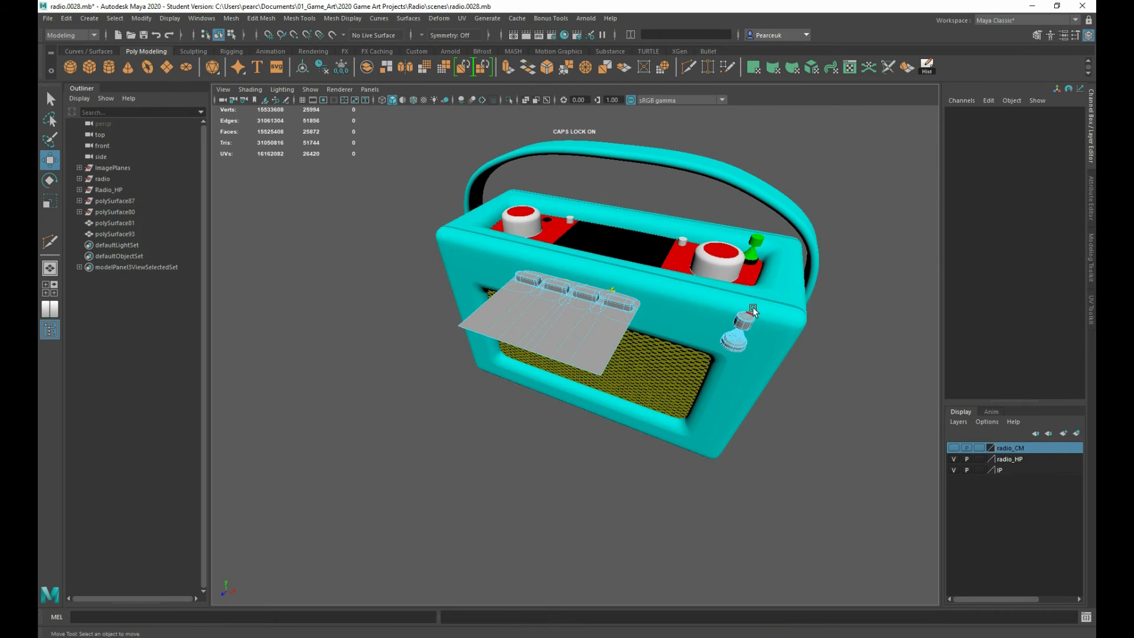
scroll(750, 303, up, 5)
scroll(771, 311, down, 6)
double_click(737, 331)
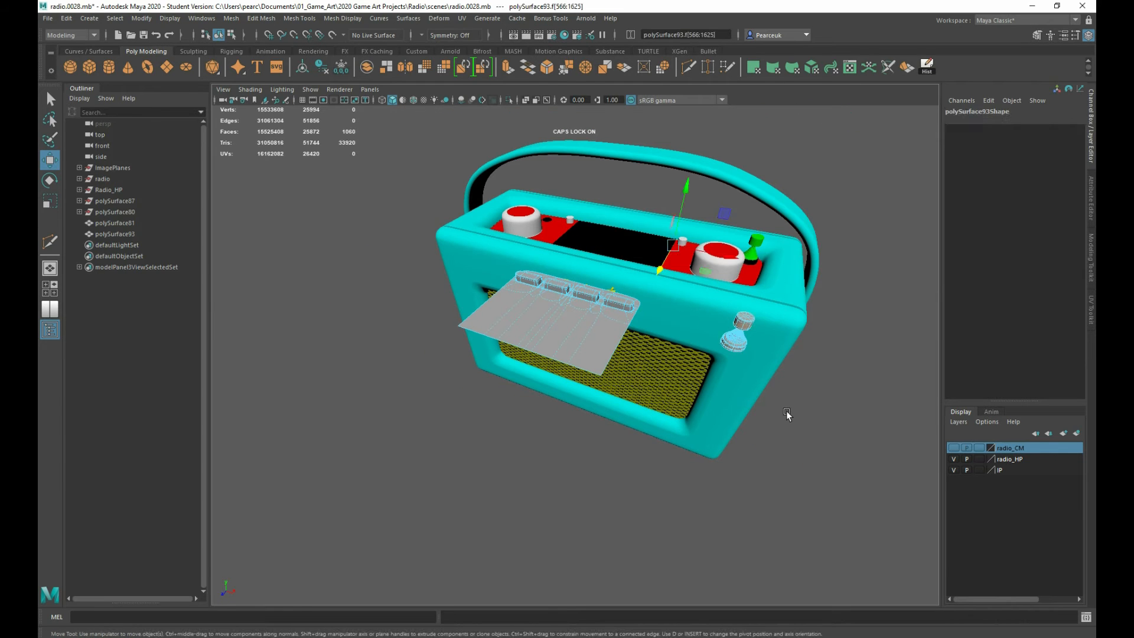
key(Delete)
scroll(723, 418, up, 7)
scroll(709, 409, down, 4)
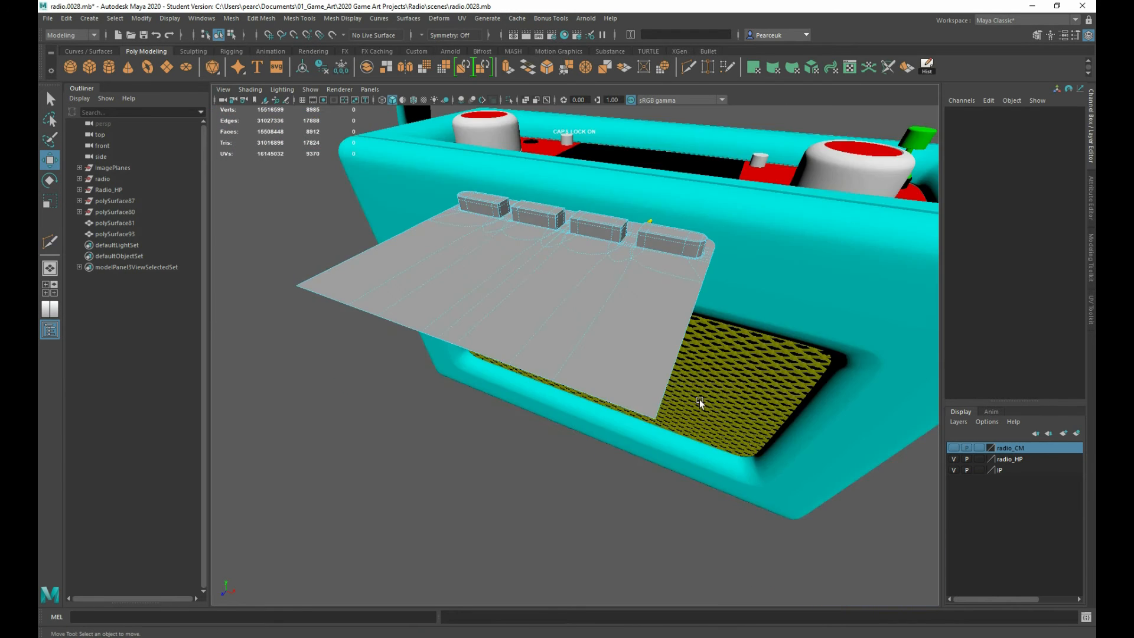
alt+drag(701, 403, 686, 489)
alt+right_drag(686, 489, 820, 519)
alt+drag(820, 519, 687, 491)
alt+right_drag(687, 492, 712, 494)
right_drag(641, 391, 681, 368)
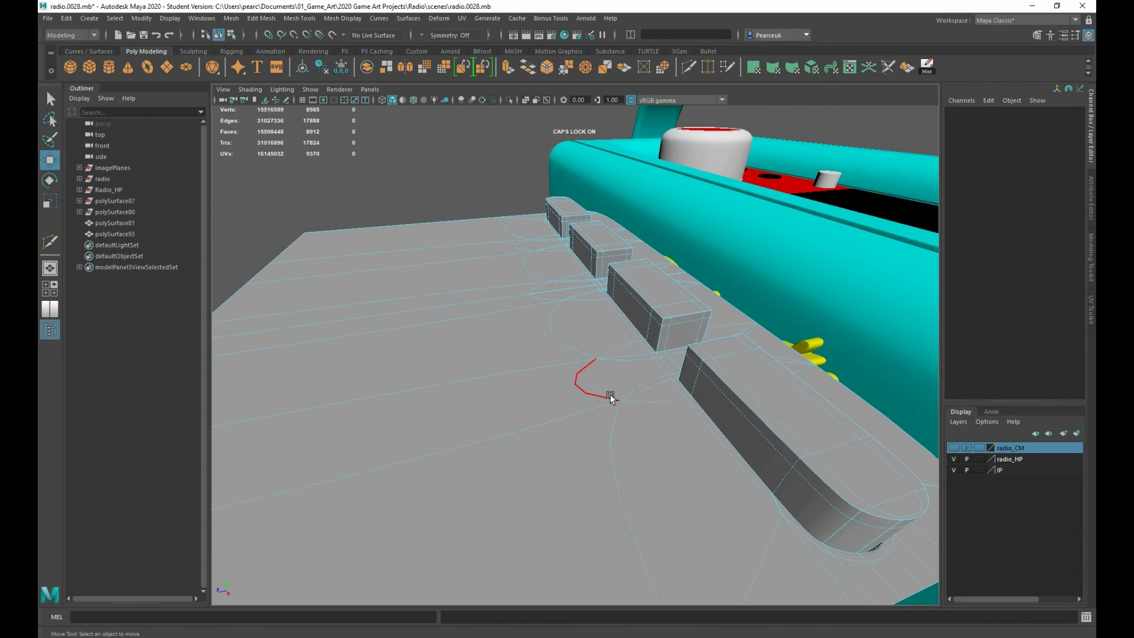
click(610, 395)
scroll(608, 396, down, 5)
alt+drag(608, 395, 541, 361)
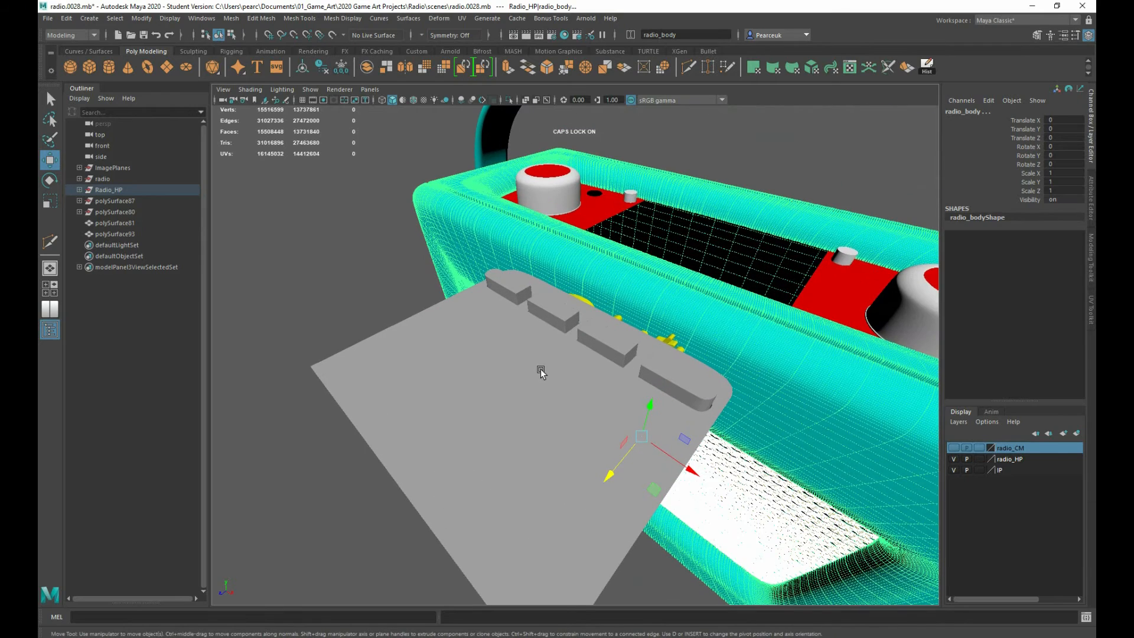
- Set the remaining panel copy's Translate Z and Translate X to 0 so it sits inside the high-poly radio
right_drag(542, 361, 582, 348)
click(544, 368)
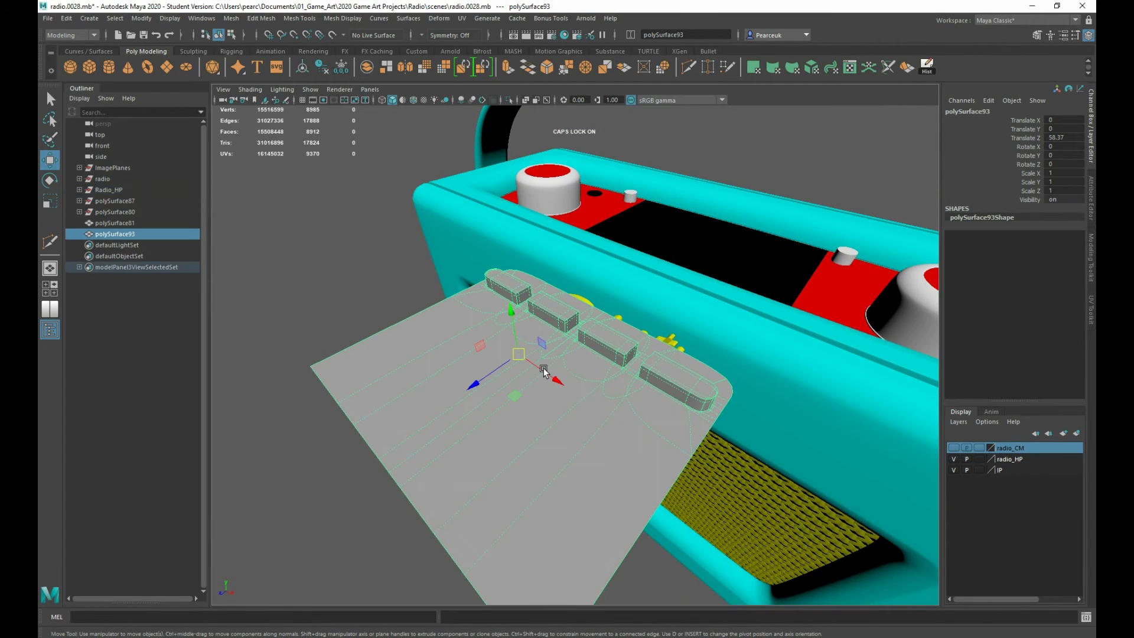
alt+middle_drag(614, 403, 616, 325)
mouse_move(632, 342)
alt+right_down()
mouse_move(655, 338)
mouse_move(626, 502)
mouse_move(652, 335)
alt+right_up()
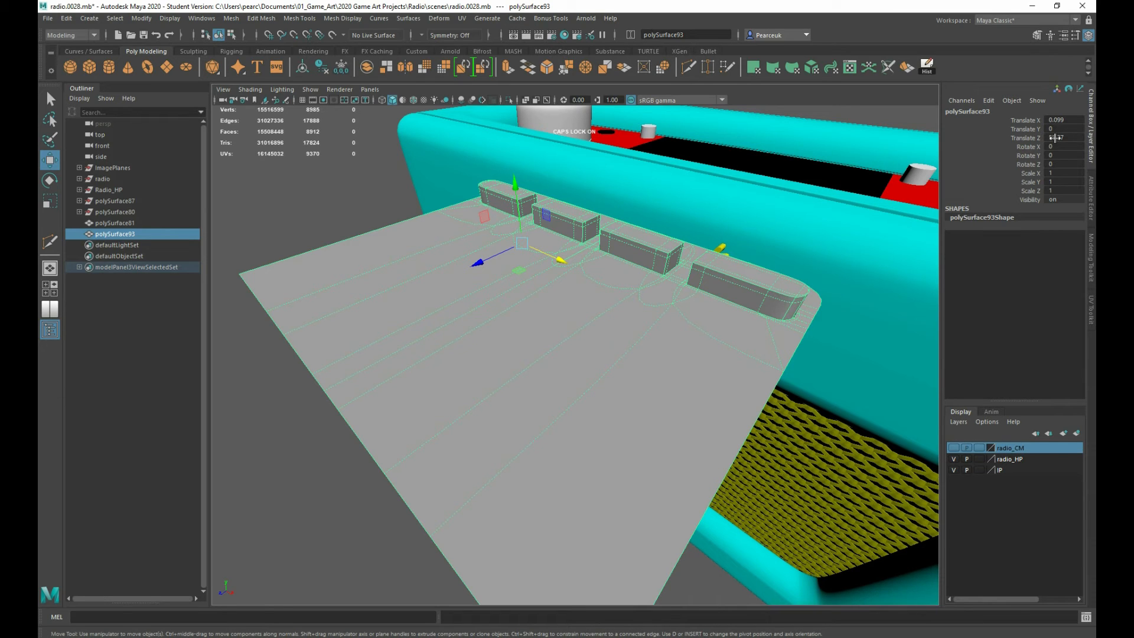
double_click(1074, 138)
text(0)
key(Return)
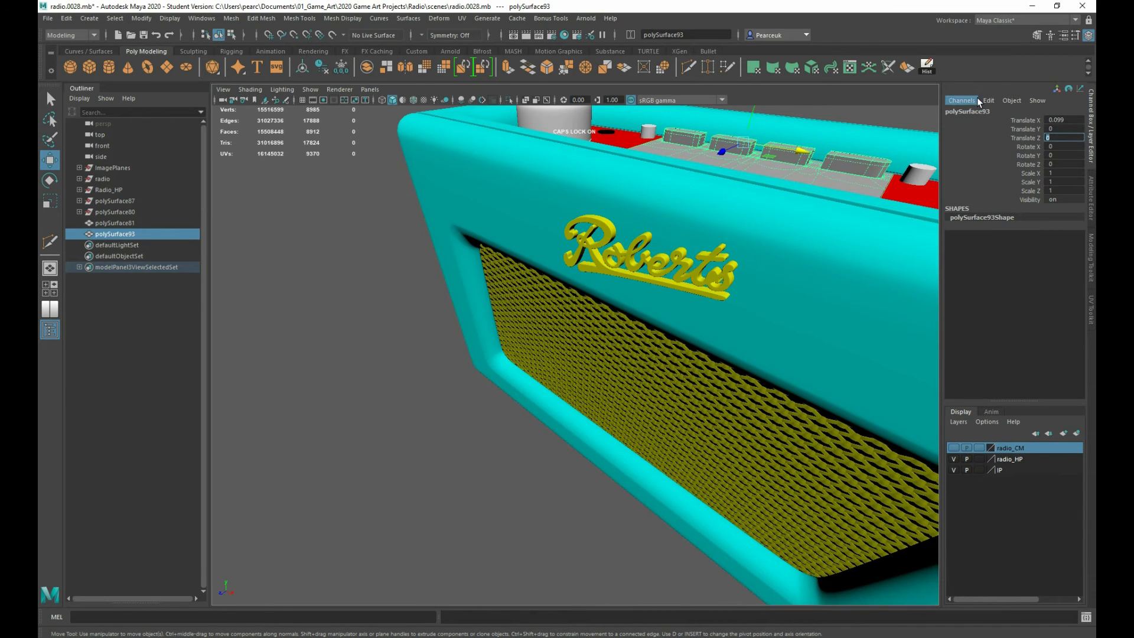
double_click(1070, 121)
alt+drag(864, 179, 802, 189)
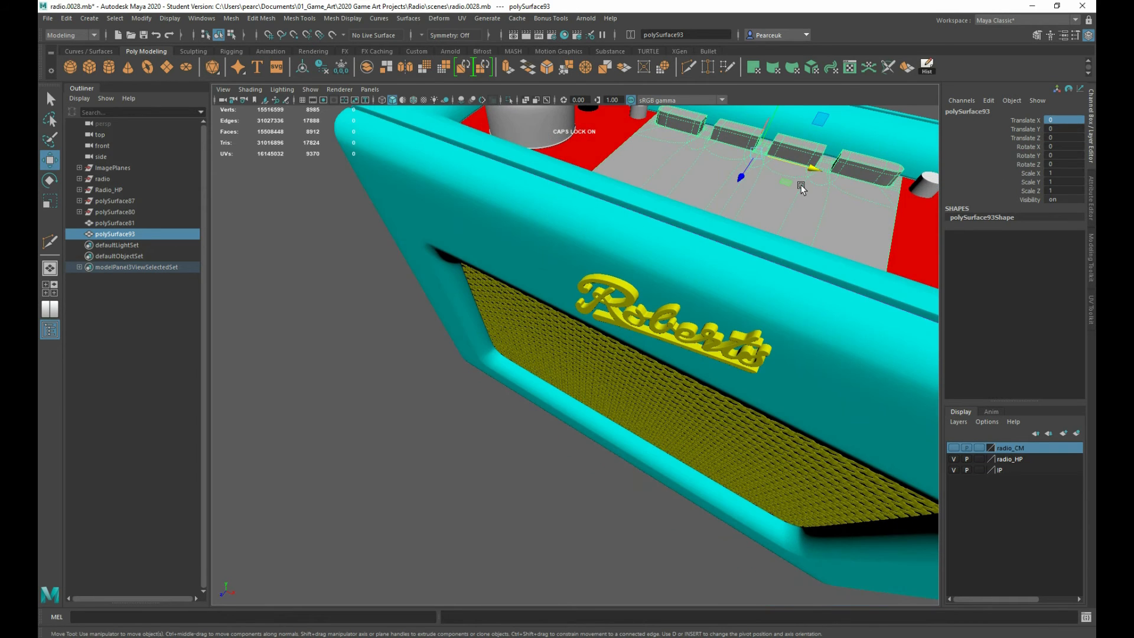
- Separate the centre panel copy into individual pieces and select only the flat panel
key(f)
scroll(643, 309, down, 3)
scroll(639, 309, up, 5)
alt+drag(665, 318, 511, 313)
alt+middle_drag(613, 385, 412, 370)
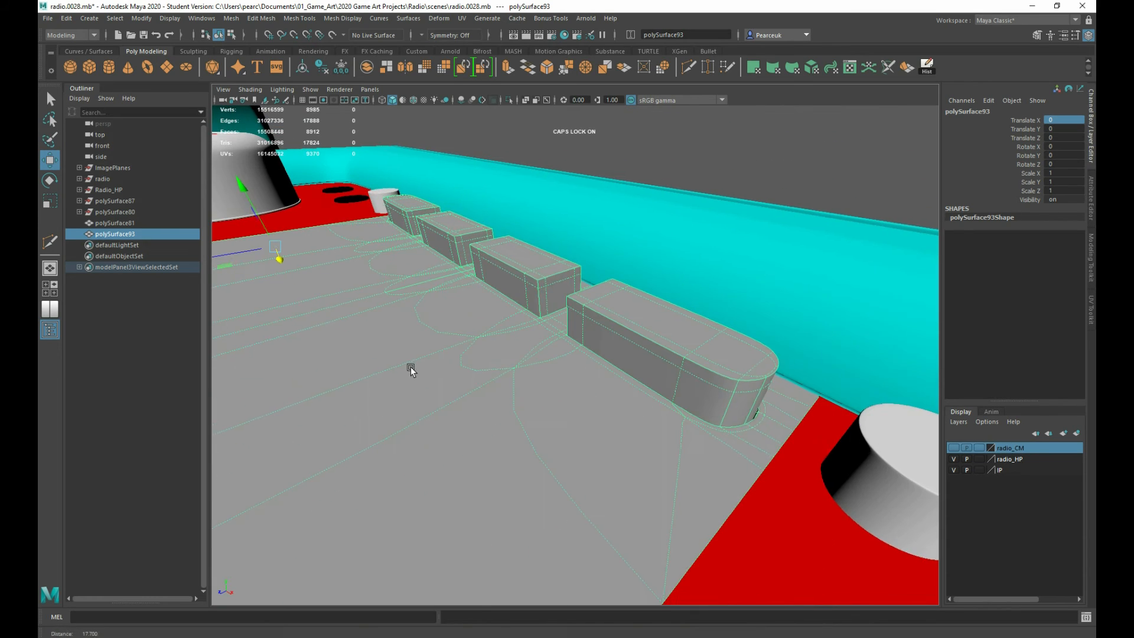
shift+right_drag(449, 327, 421, 536)
click(432, 439)
alt+drag(433, 439, 459, 482)
alt+middle_drag(459, 482, 590, 424)
alt+right_drag(590, 424, 576, 424)
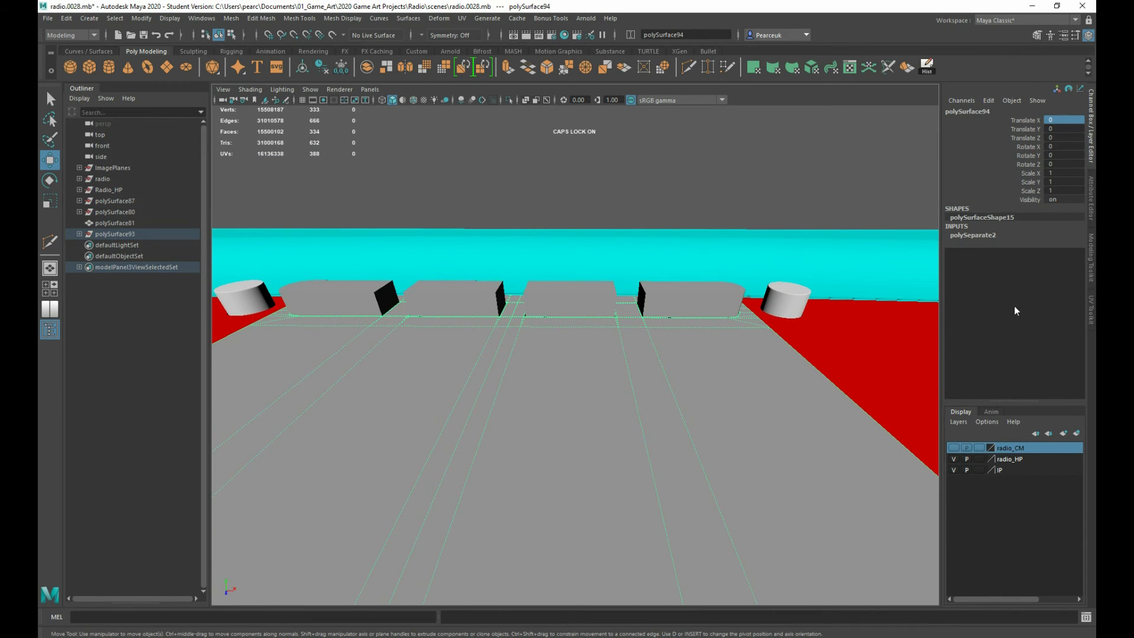
- Apply Smooth to the separated flat panel with its divisions set to 0
click(1094, 257)
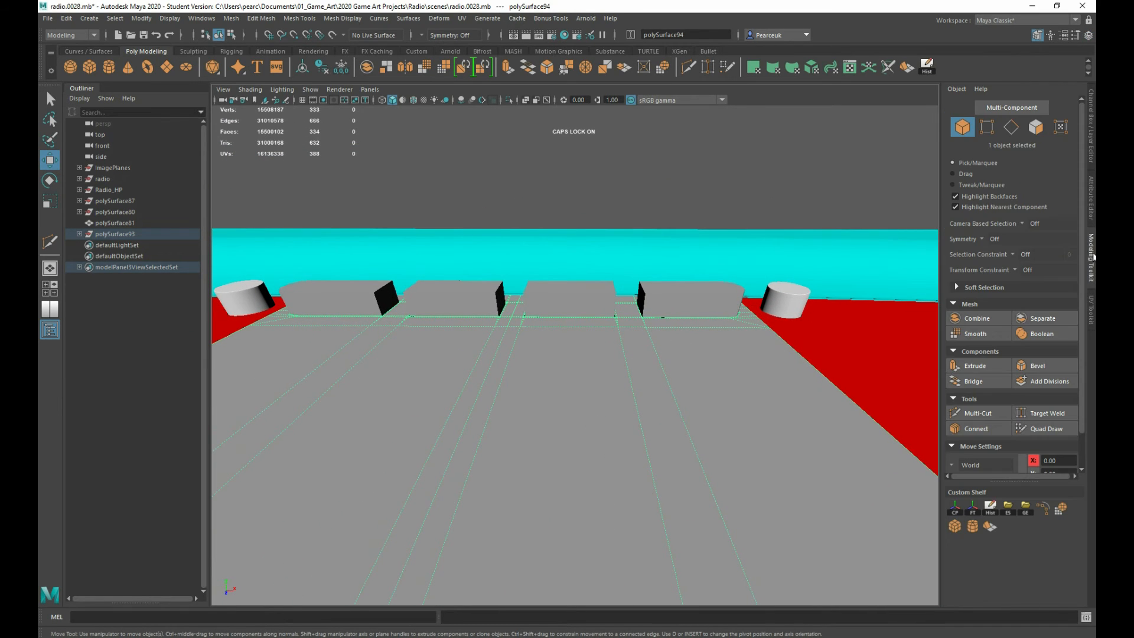
click(1093, 216)
click(1091, 257)
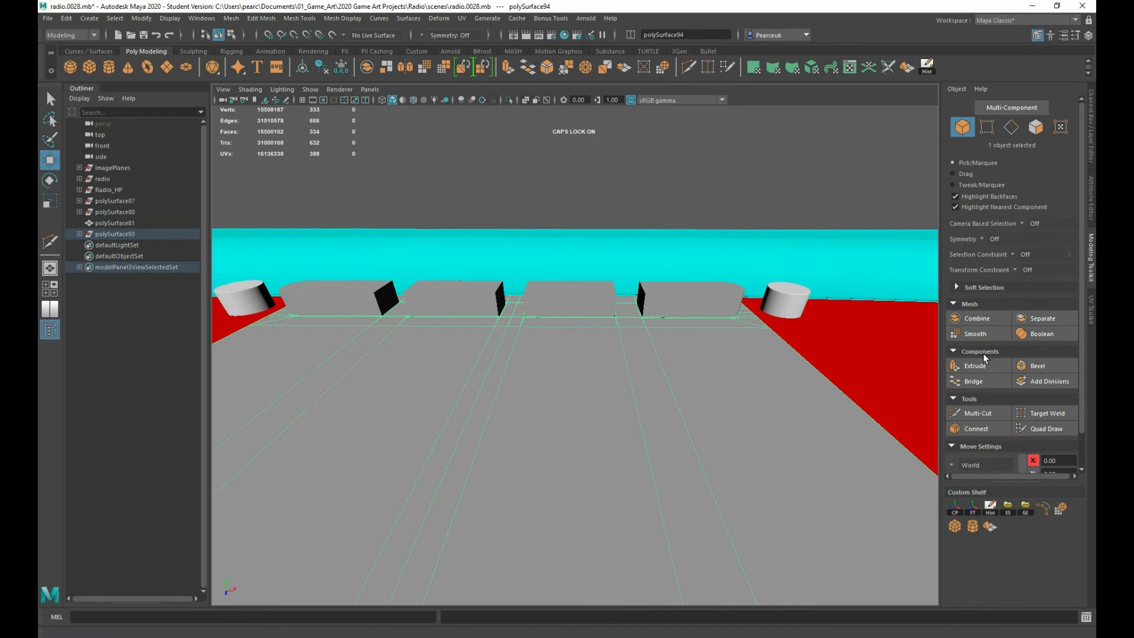
click(975, 334)
alt+drag(738, 378, 615, 374)
click(752, 343)
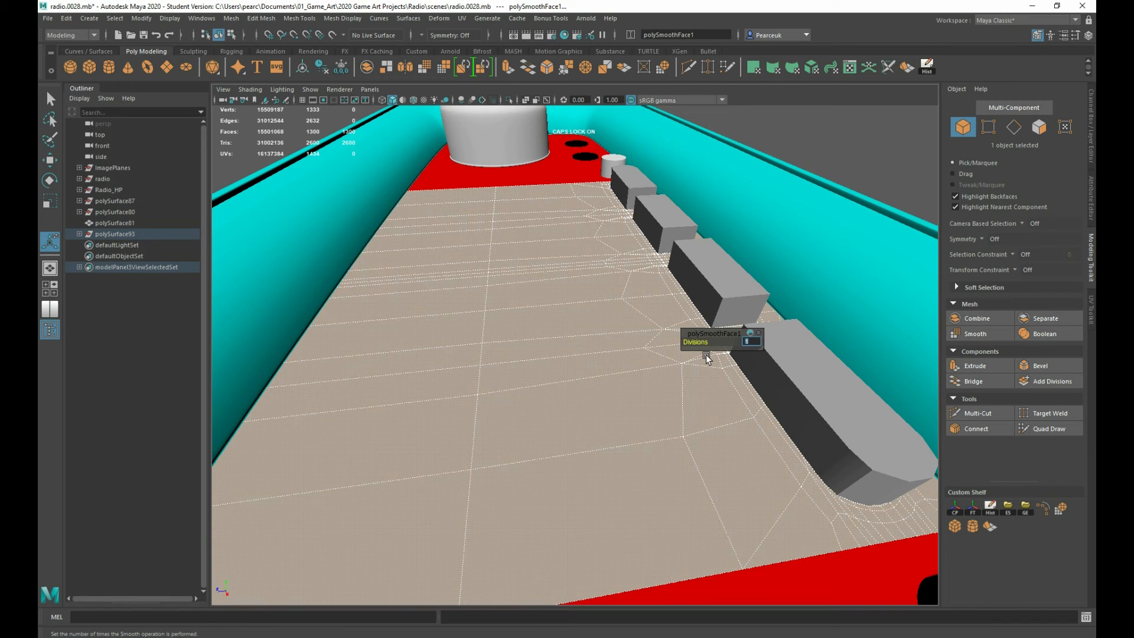
text(0)
key(Return)
- Insert three edge loops along the length of the flat panel with Multi-Cut and return to object selection
shift+right_drag(315, 328, 263, 331)
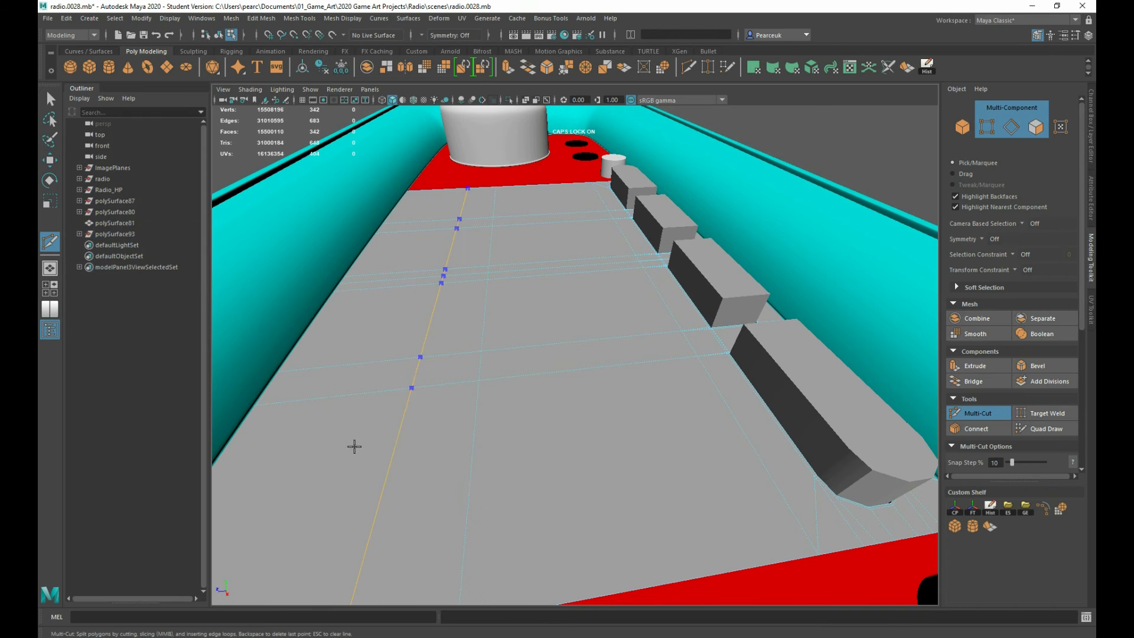
ctrl+click(435, 444)
ctrl+middle_click(599, 454)
key(q)
key(F8)
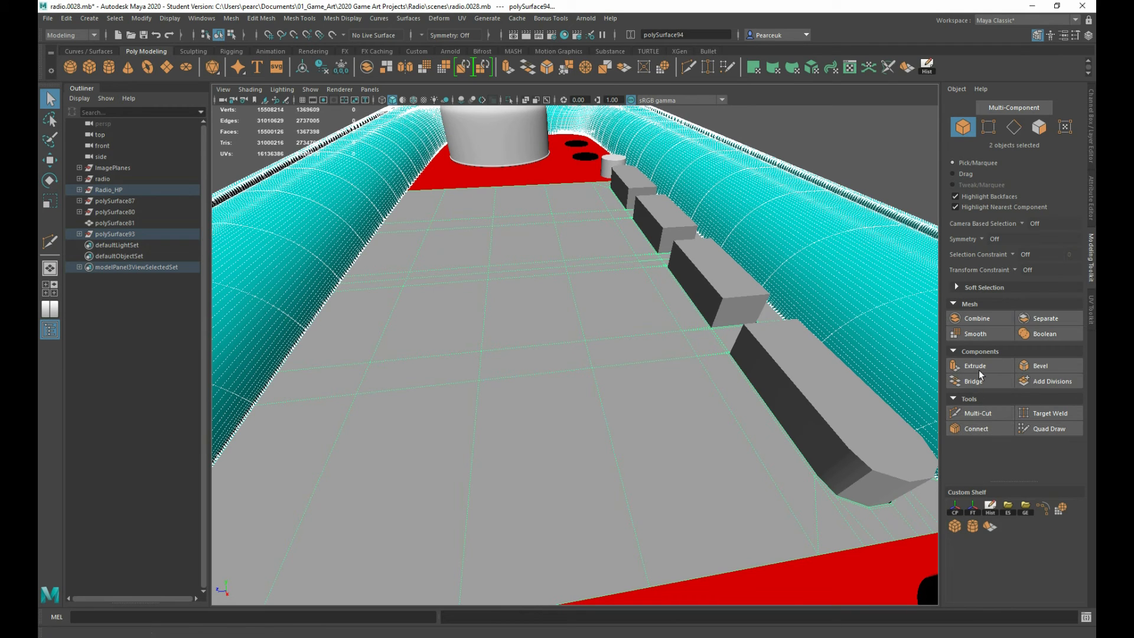
click(980, 335)
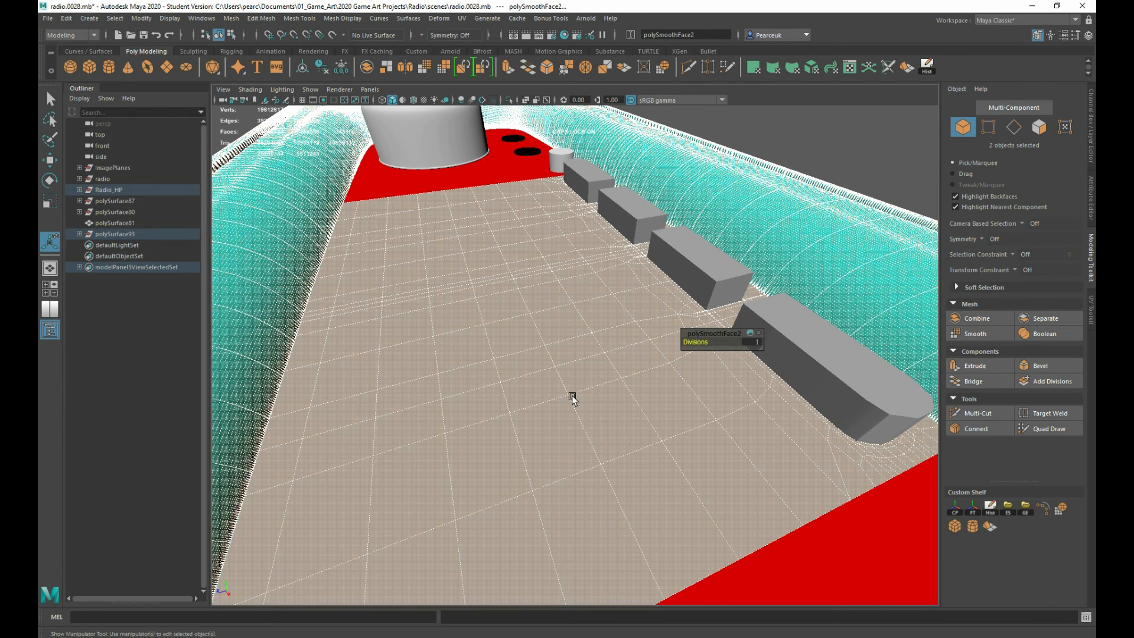
key(ctrl+z)
key(ctrl+z)
key(ctrl+z)
key(ctrl+z)
key(ctrl+z)
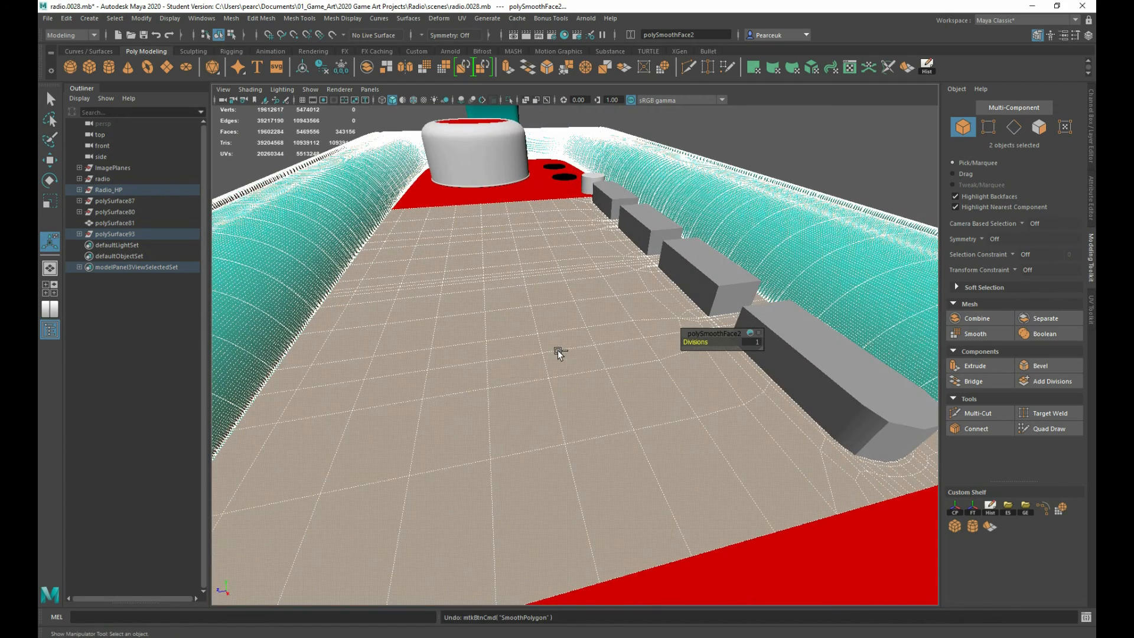
key(ctrl+z)
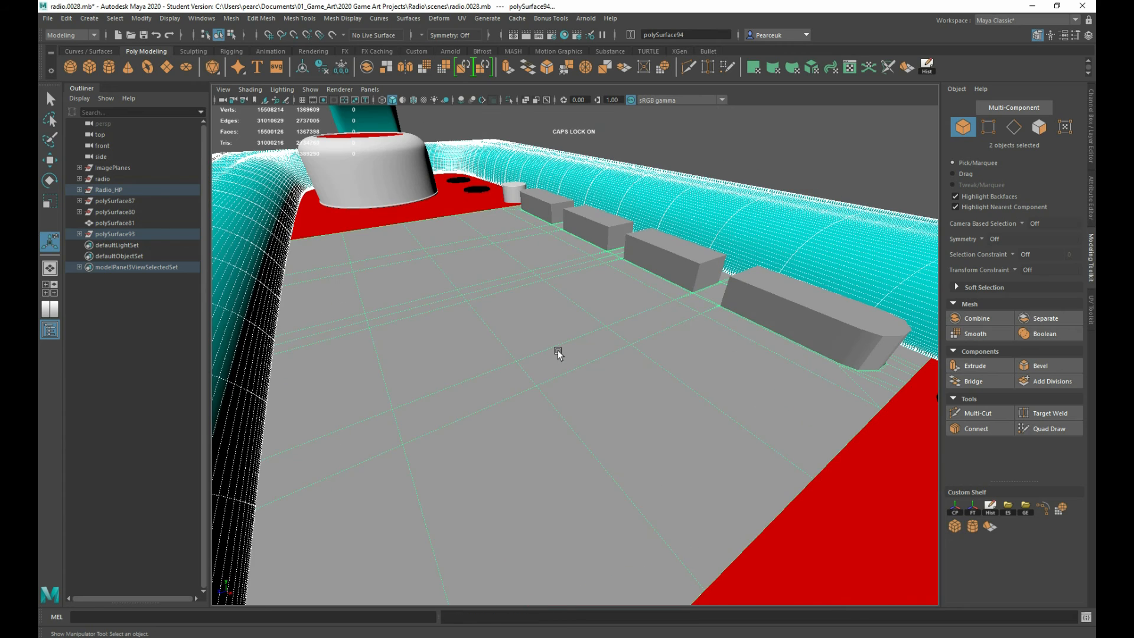
key(ctrl+z)
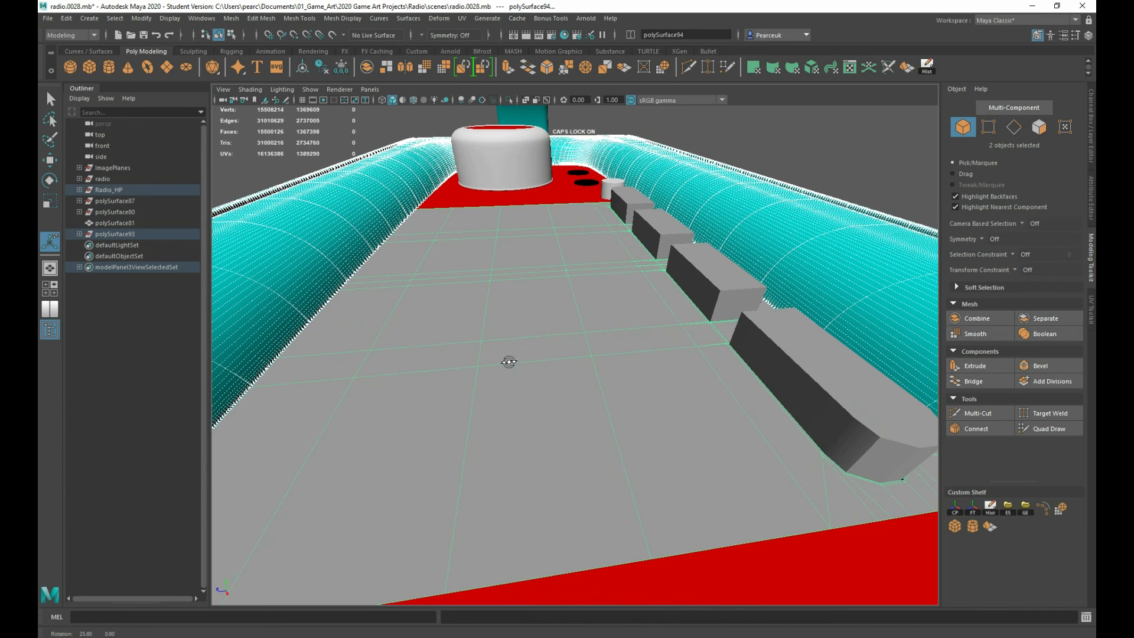
- Select only the flat centre panel and smooth it with 3 divisions
right_click(534, 343)
key(q)
key(ctrl+z)
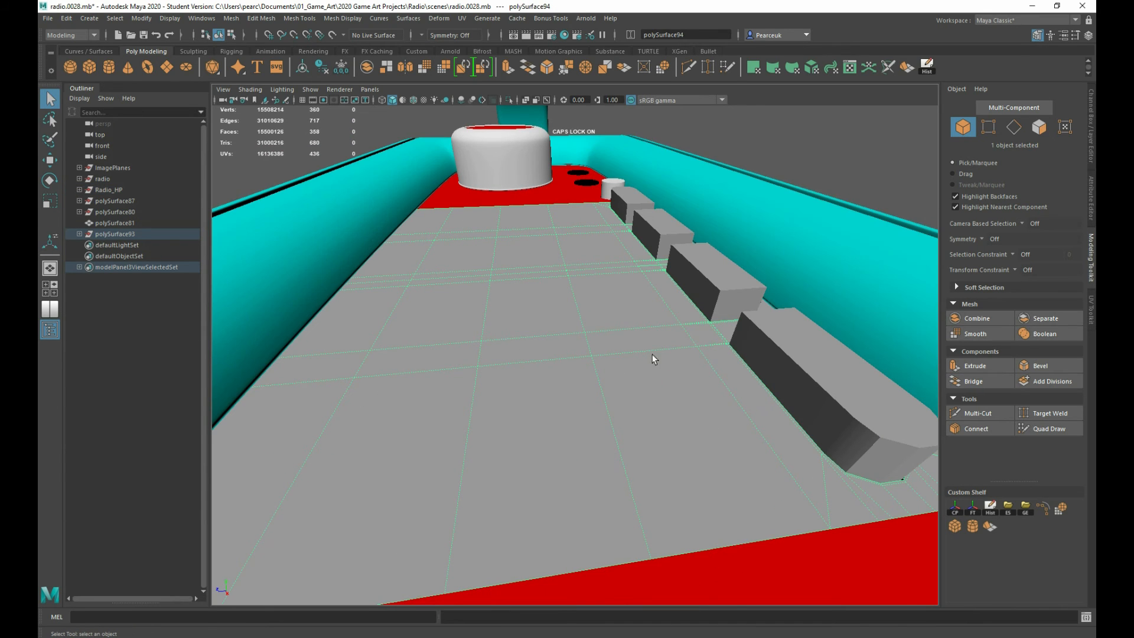
click(989, 334)
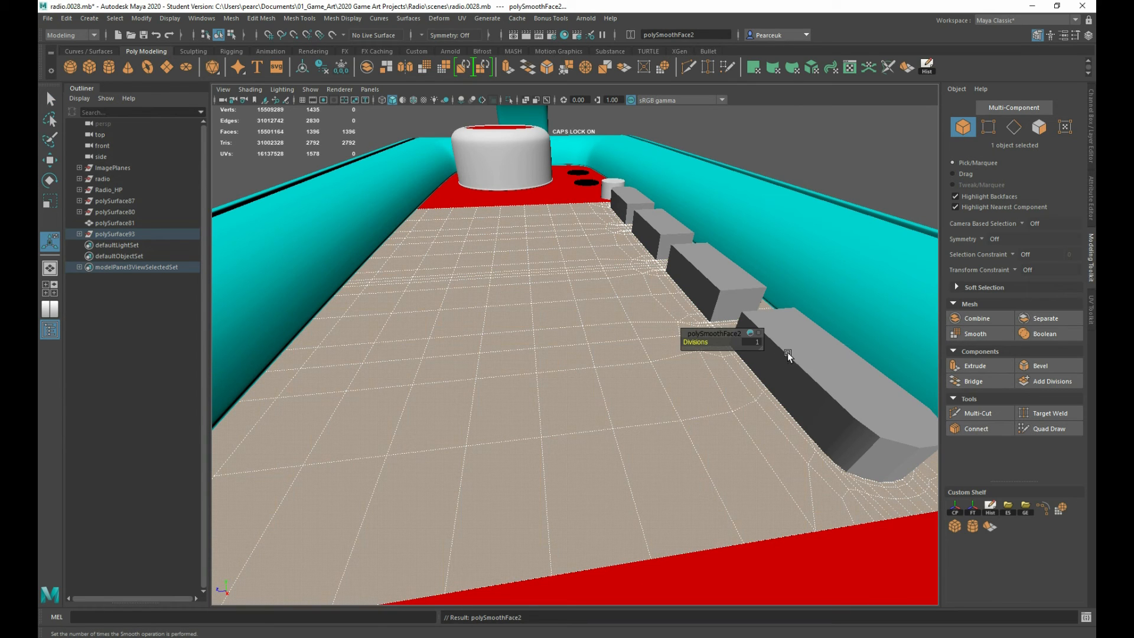
click(754, 348)
text(3)
key(Return)
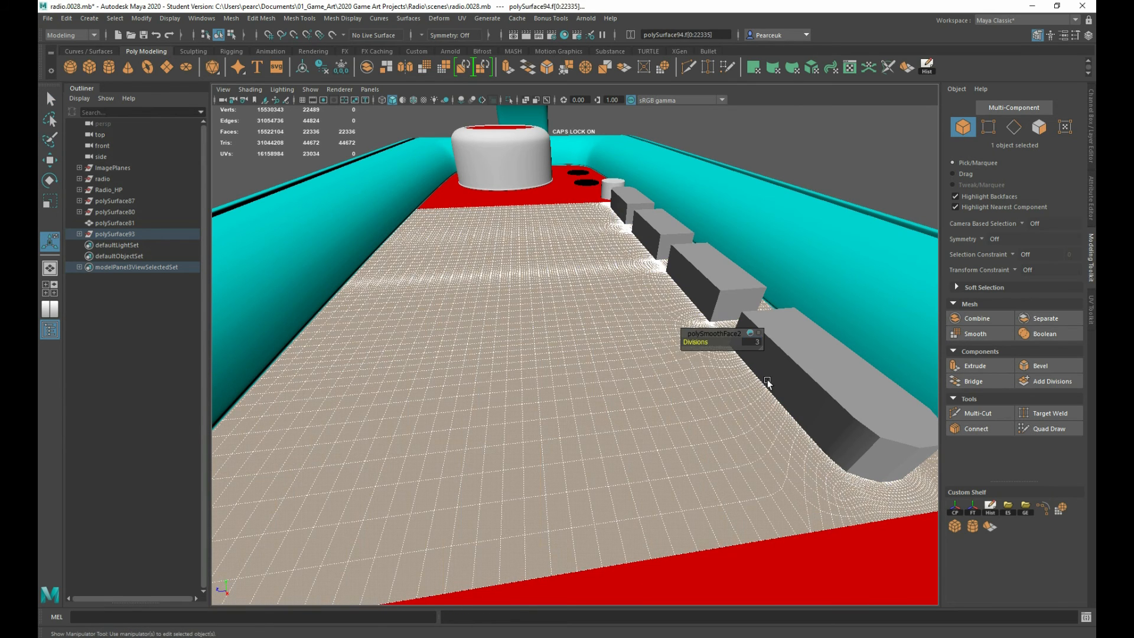
- Combine the four separate slot buttons into one mesh
click(746, 349)
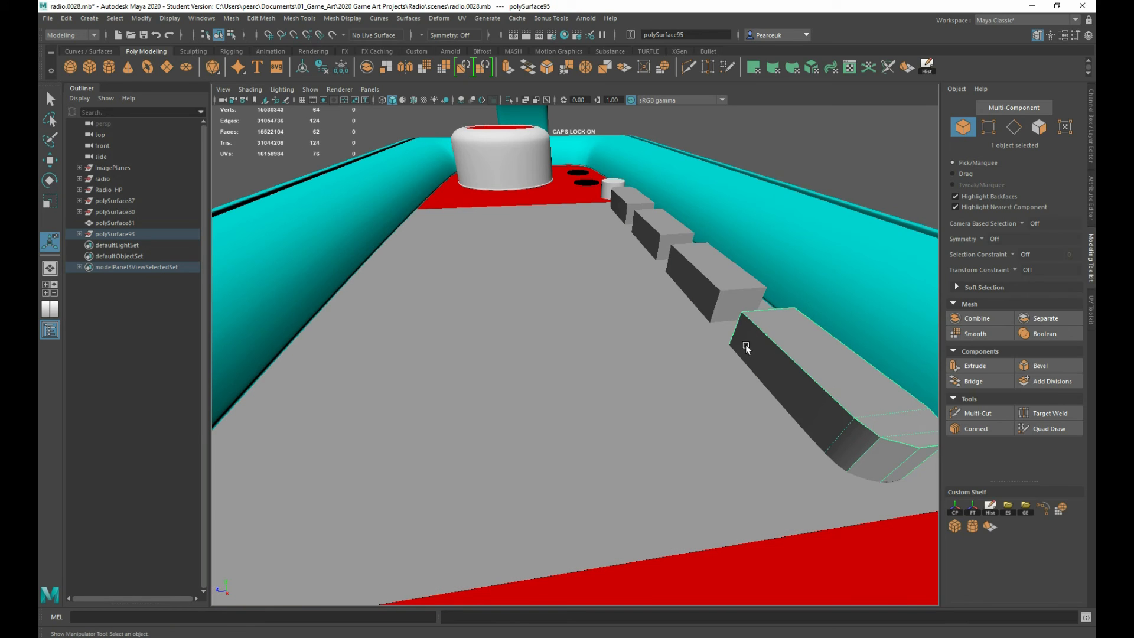
shift+click(720, 287)
shift+click(657, 225)
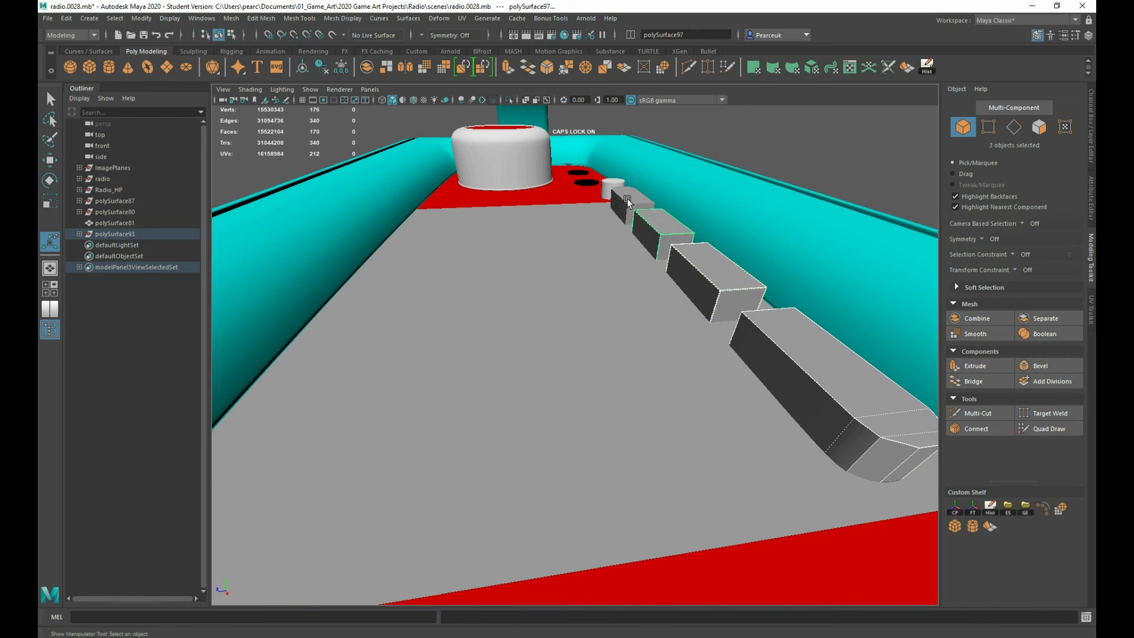
shift+click(628, 199)
shift+right_drag(627, 198, 609, 420)
- Smooth the combined slot buttons with 3 divisions, return to object selection and deselect them
alt+drag(645, 436, 538, 397)
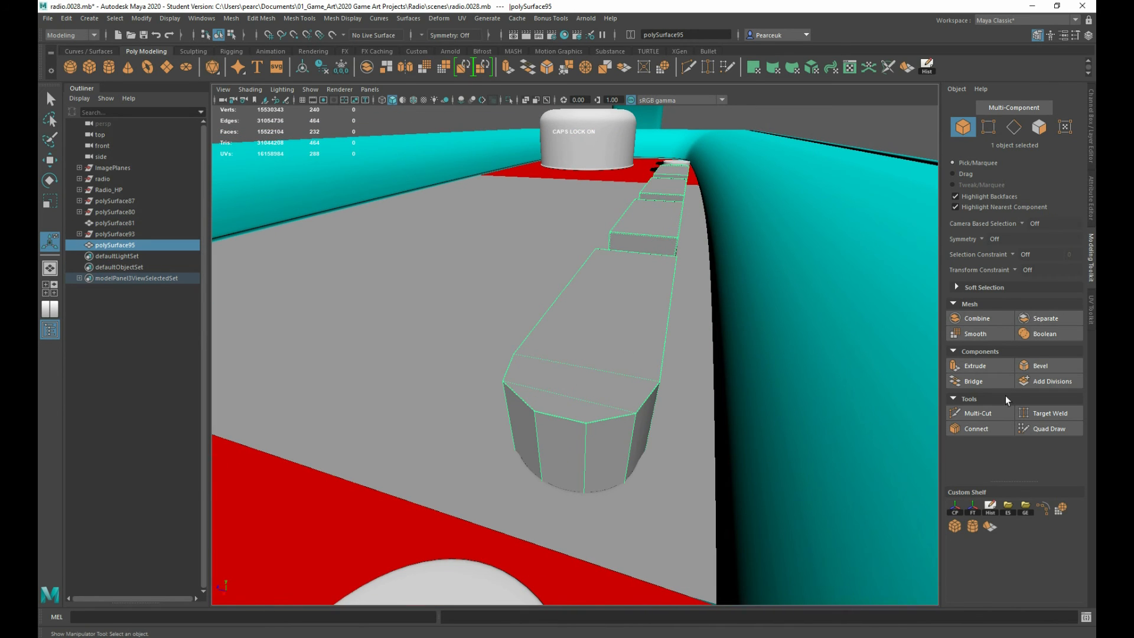
click(981, 333)
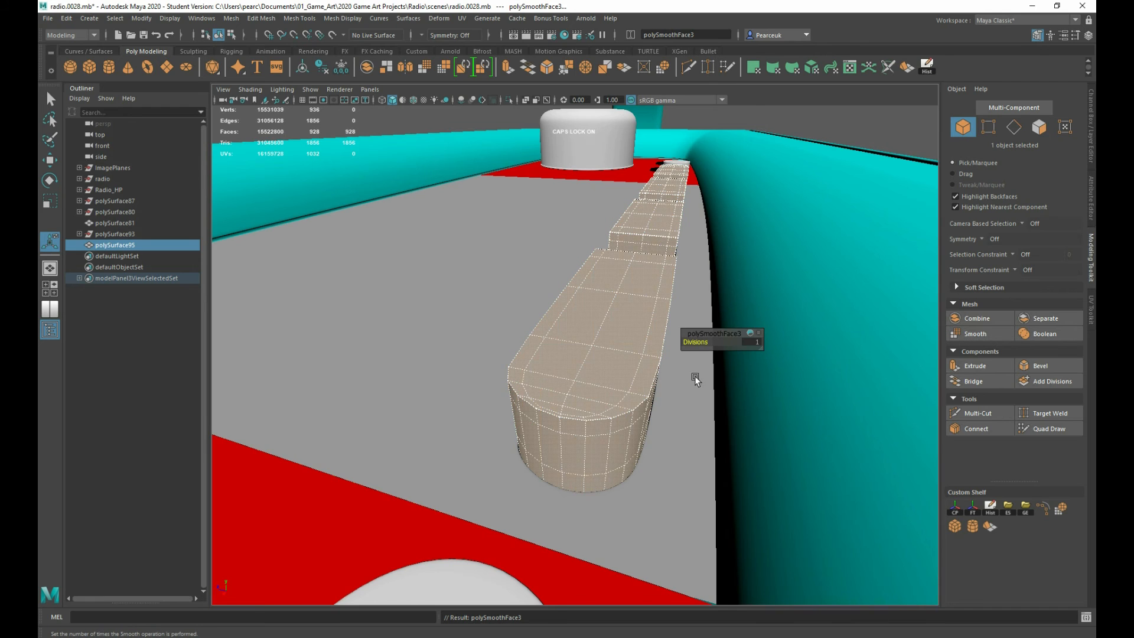
drag(744, 346, 752, 343)
alt+drag(539, 470, 585, 329)
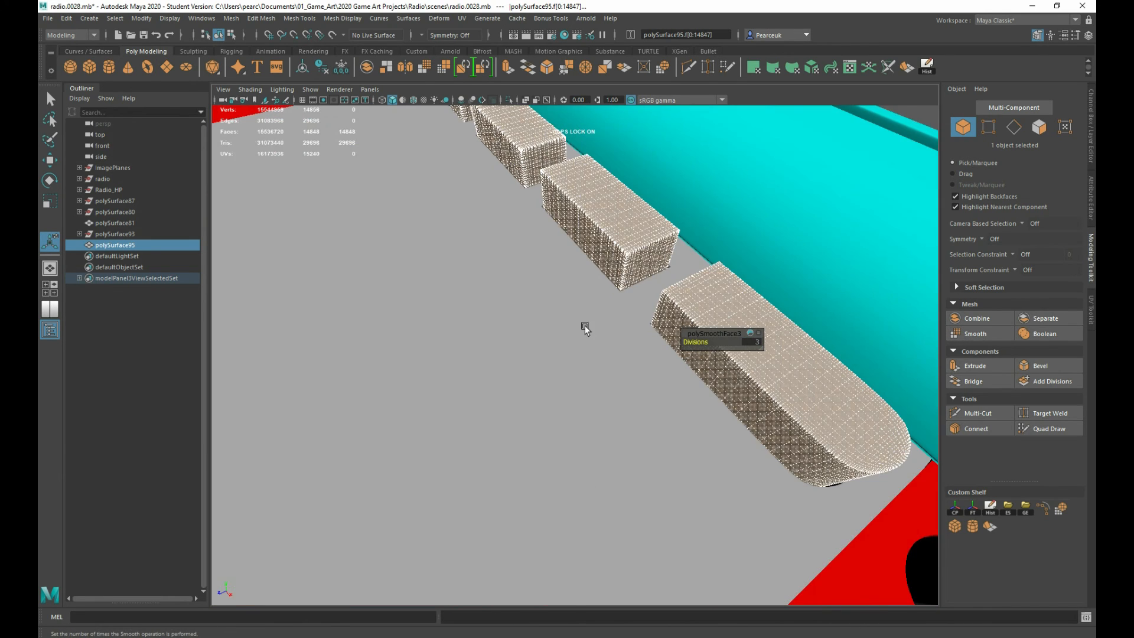
right_drag(616, 248, 647, 232)
scroll(608, 294, down, 5)
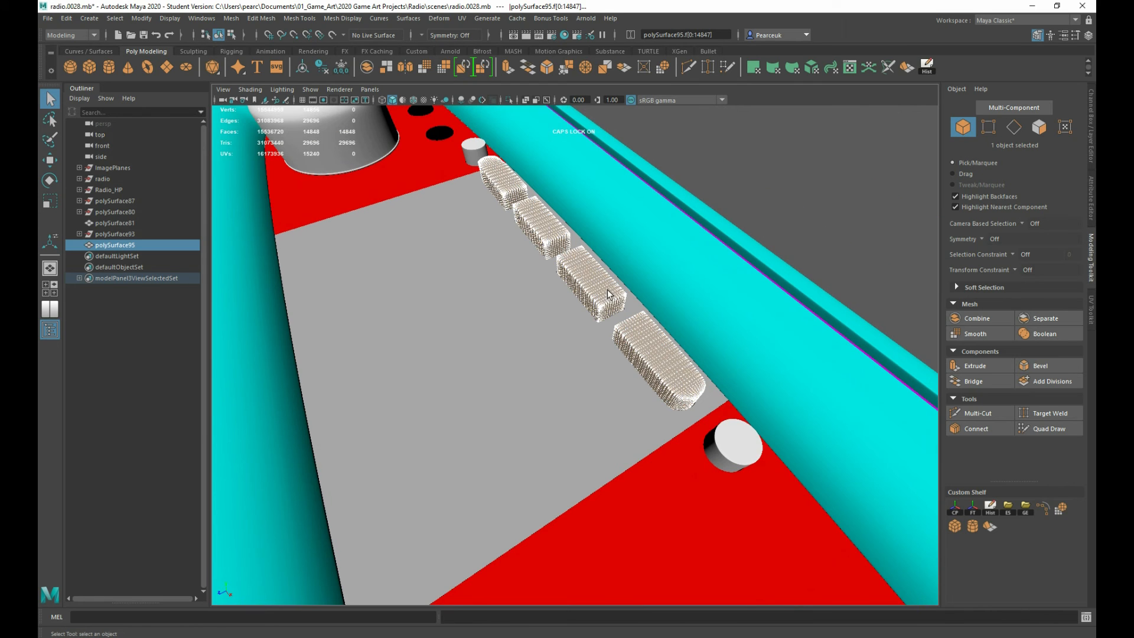
click(764, 197)
scroll(522, 375, up, 5)
alt+drag(522, 374, 532, 397)
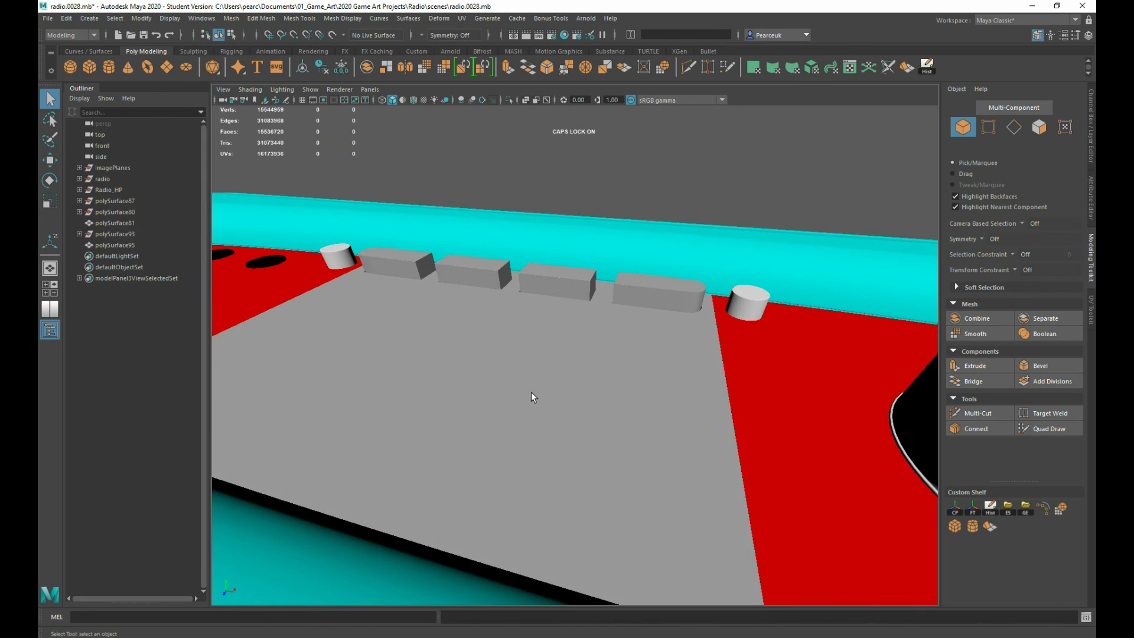
- Assign the red material used on the surrounding top plate to the flat centre panel
click(532, 395)
alt+drag(481, 431, 563, 328)
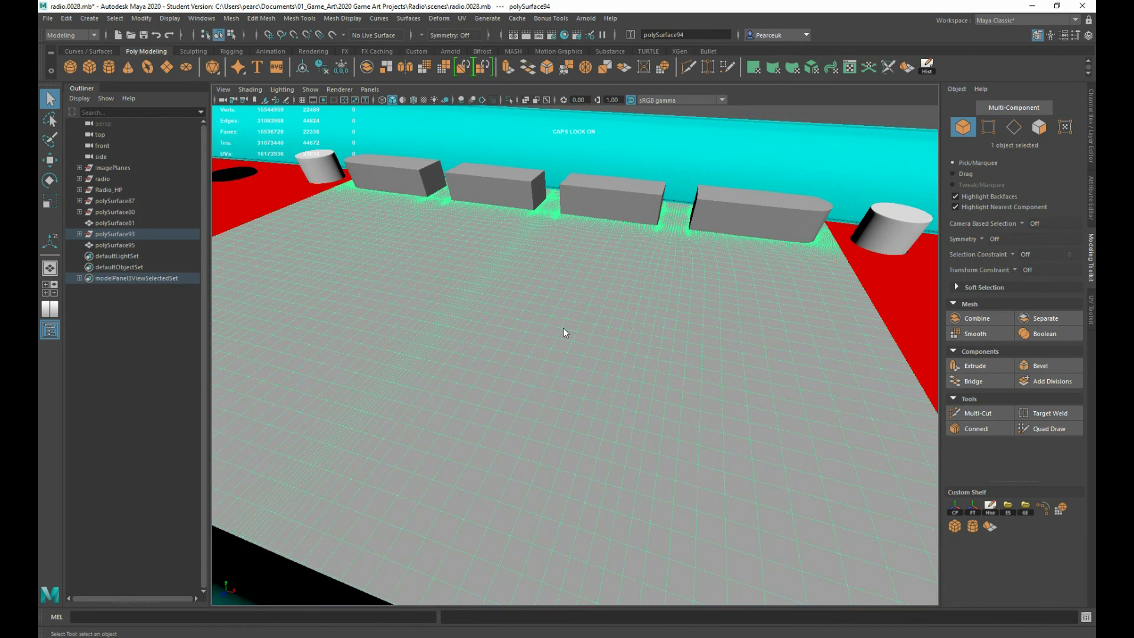
right_drag(564, 328, 655, 564)
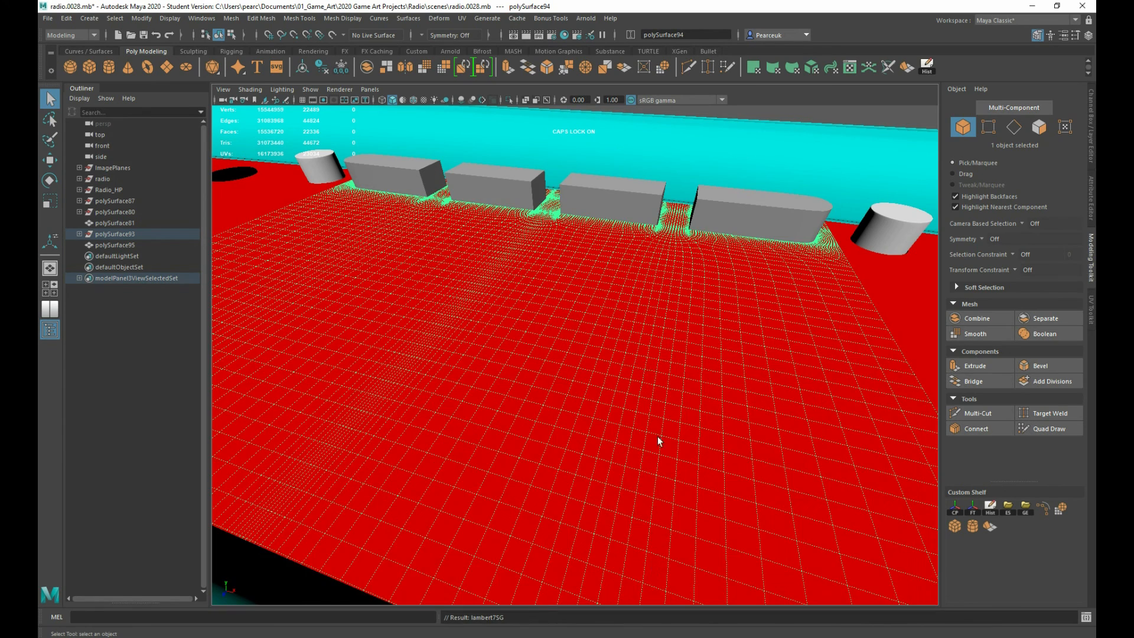
alt+drag(657, 436, 623, 423)
- Assign the white material of the neighbouring knobs to the combined slot buttons, then deselect them
click(732, 289)
right_drag(732, 289, 808, 540)
scroll(703, 353, down, 3)
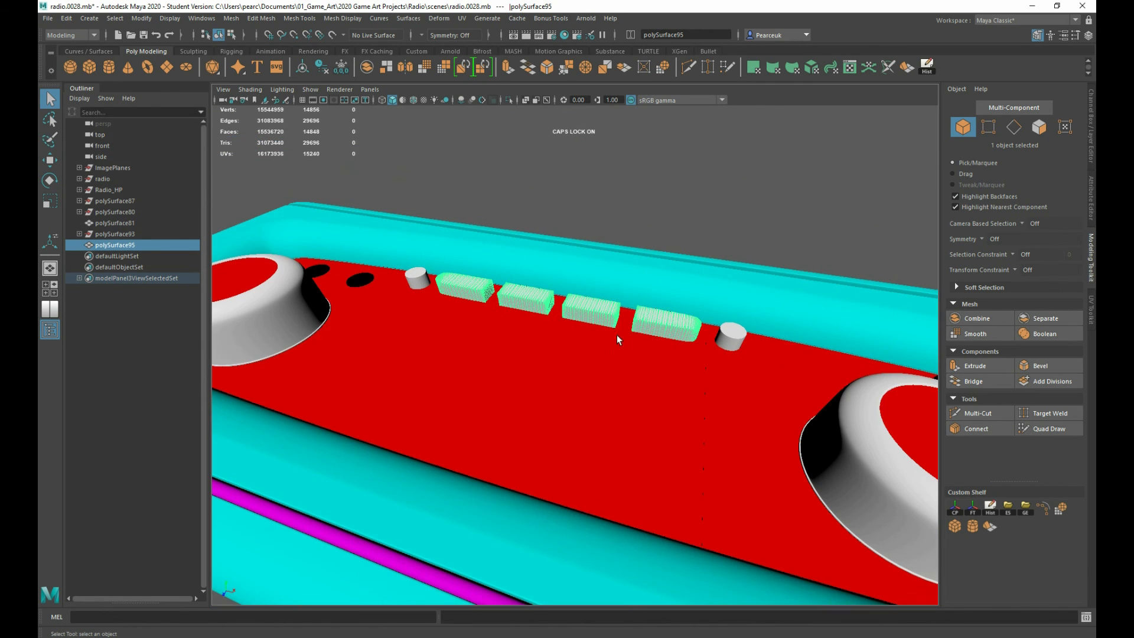
right_drag(609, 320, 638, 302)
click(676, 182)
- Examine the recoloured centre panel and slot buttons in place on the whole radio
scroll(600, 272, down, 4)
alt+drag(599, 272, 571, 348)
scroll(571, 349, up, 4)
click(570, 349)
scroll(591, 349, down, 2)
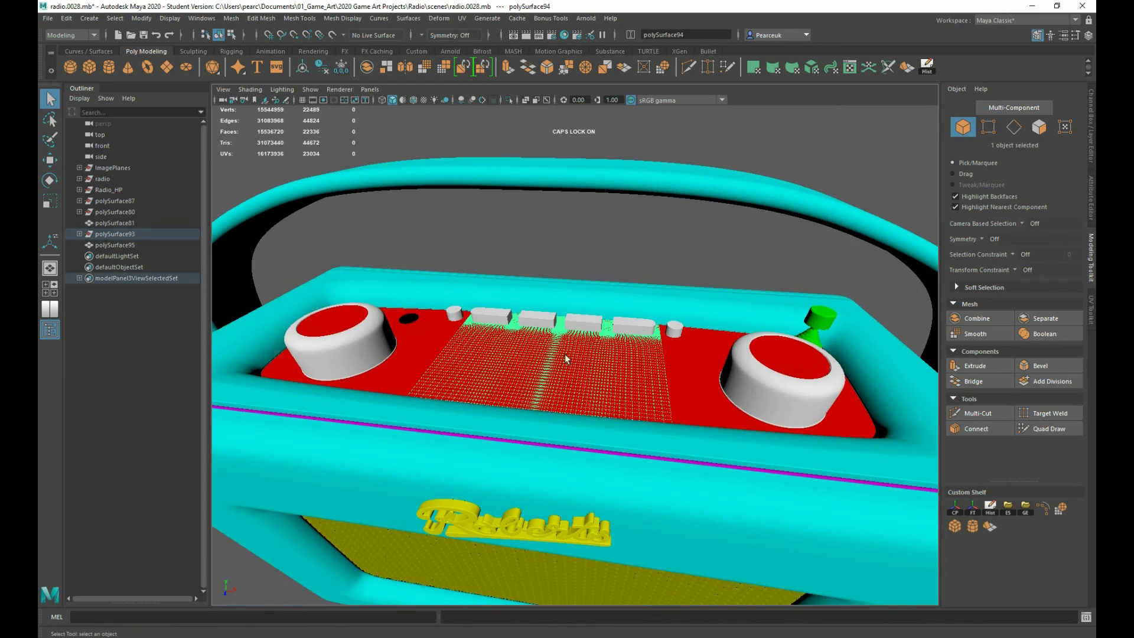
click(579, 216)
scroll(579, 216, down, 4)
alt+drag(579, 217, 459, 449)
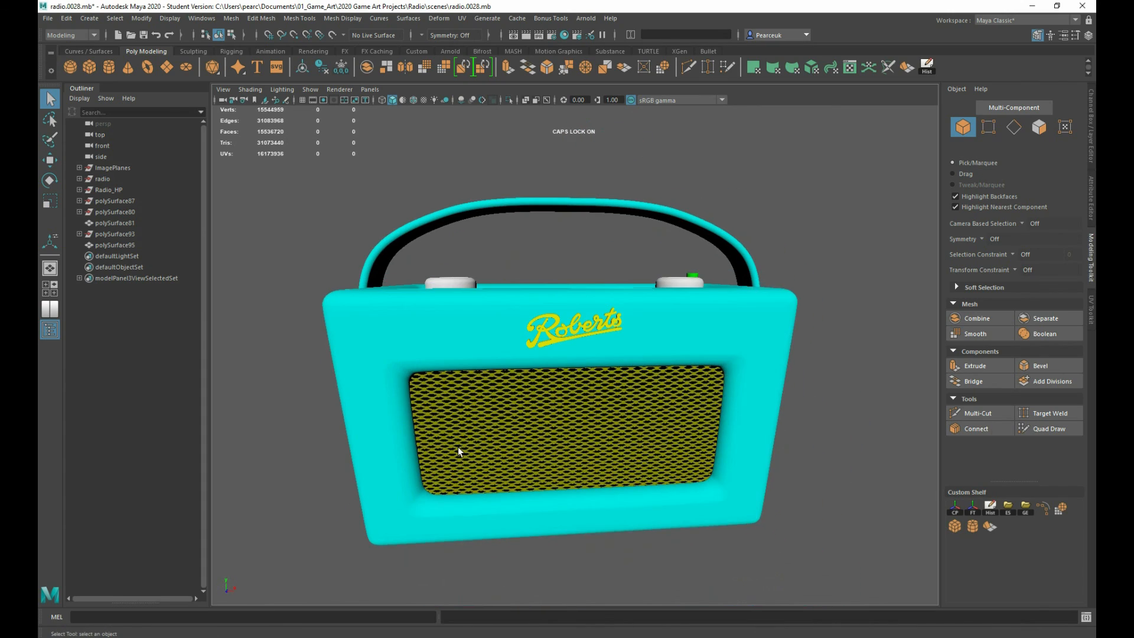
- Select every part of the high-poly radio, clear the construction history and freeze the transformations
alt+drag(482, 413, 400, 309)
scroll(501, 476, up, 2)
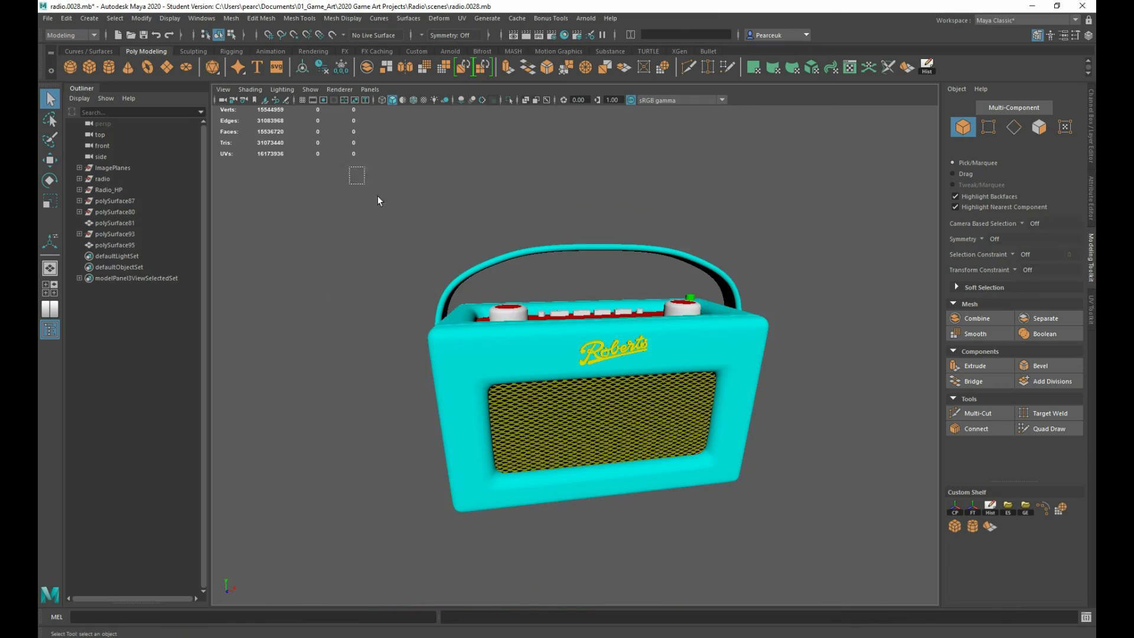
drag(355, 177, 612, 416)
scroll(684, 501, up, 3)
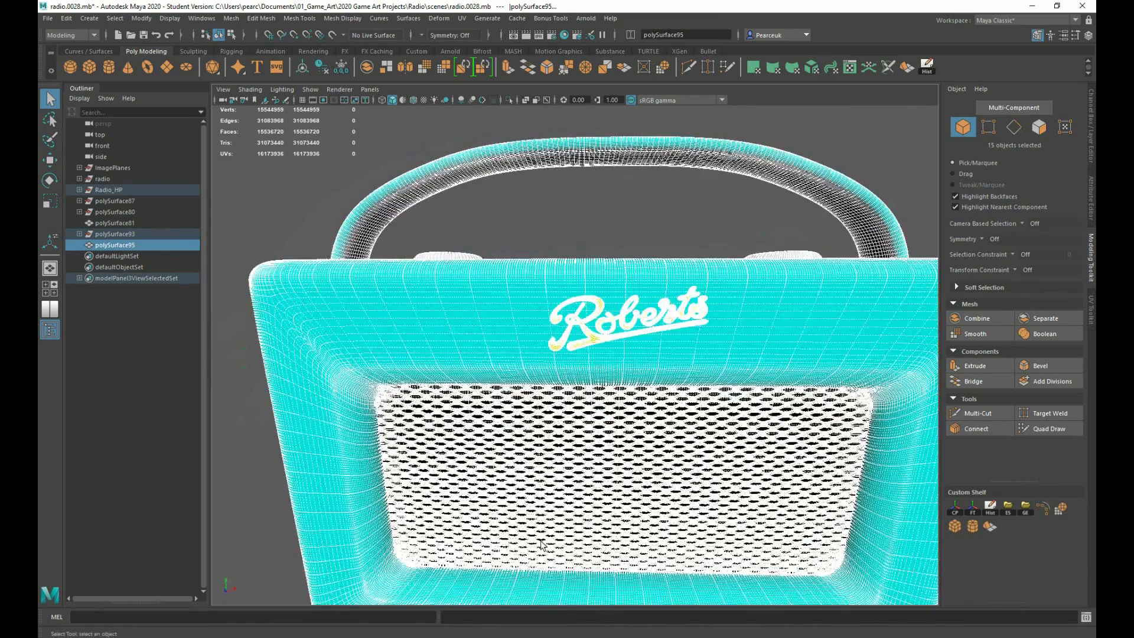
alt+drag(344, 233, 399, 251)
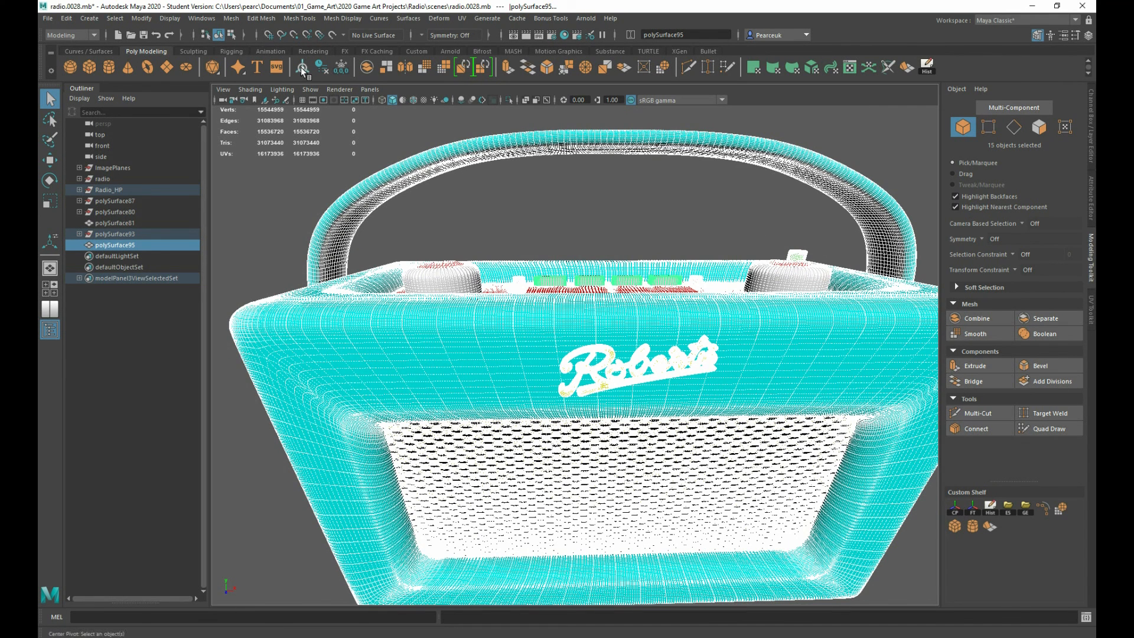
click(342, 67)
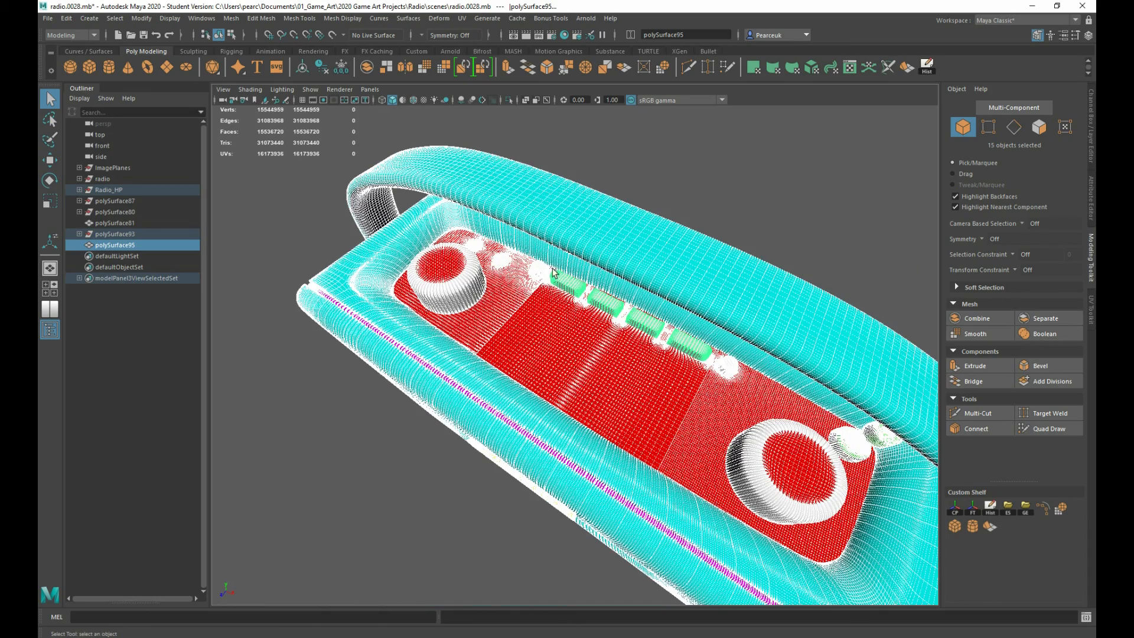
- Show the radio_HP display layer and add all the selected radio parts to it
alt+drag(552, 273, 560, 233)
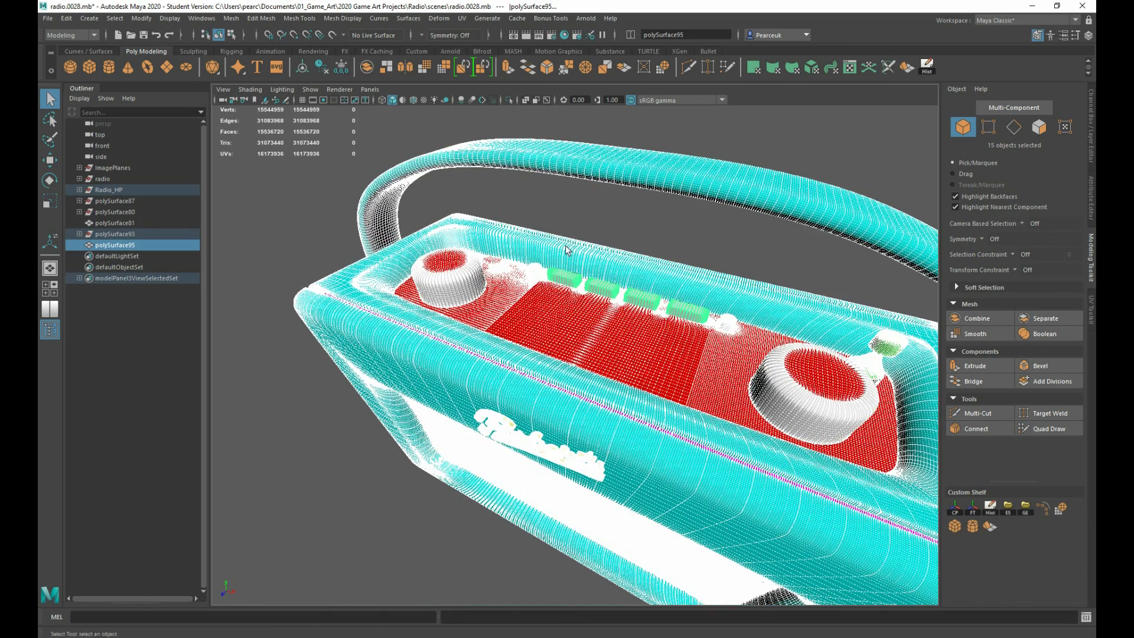
click(1093, 152)
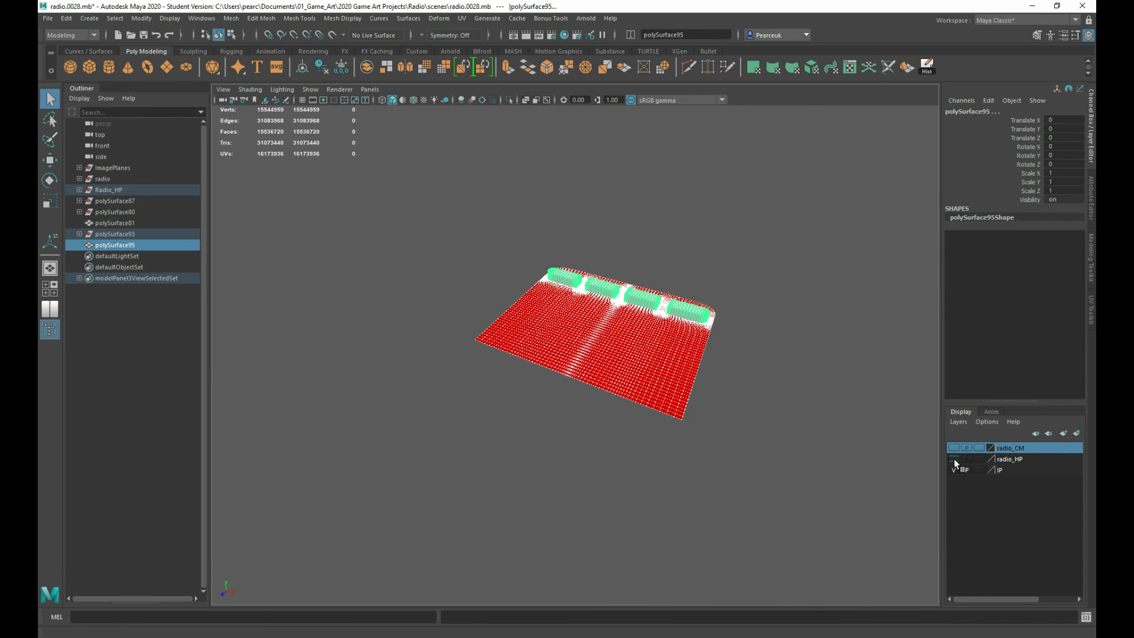
click(954, 459)
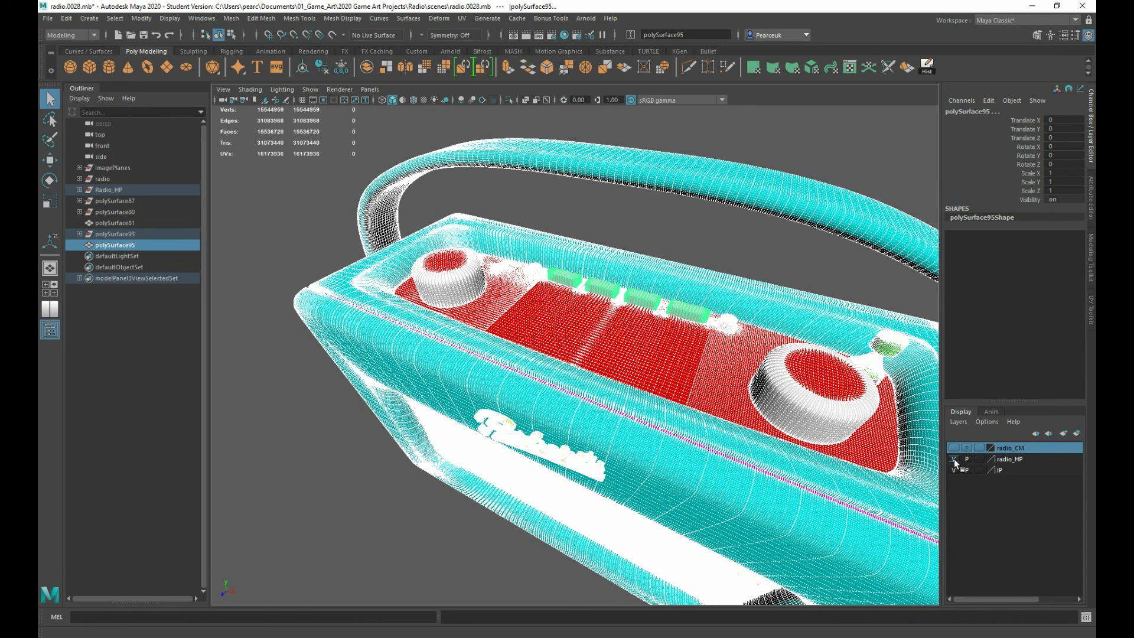
right_click(1035, 461)
click(1036, 488)
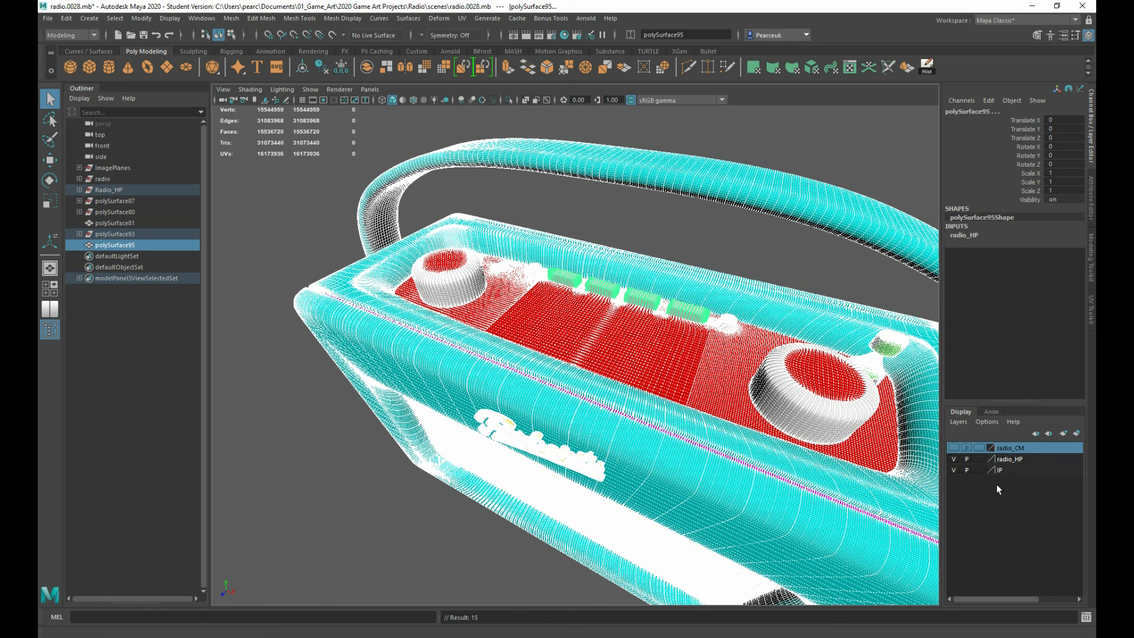
- Hide the radio_HP layer, show the radio_CM layer and deselect everything with the whole radio framed
click(955, 459)
click(955, 459)
click(954, 459)
click(952, 448)
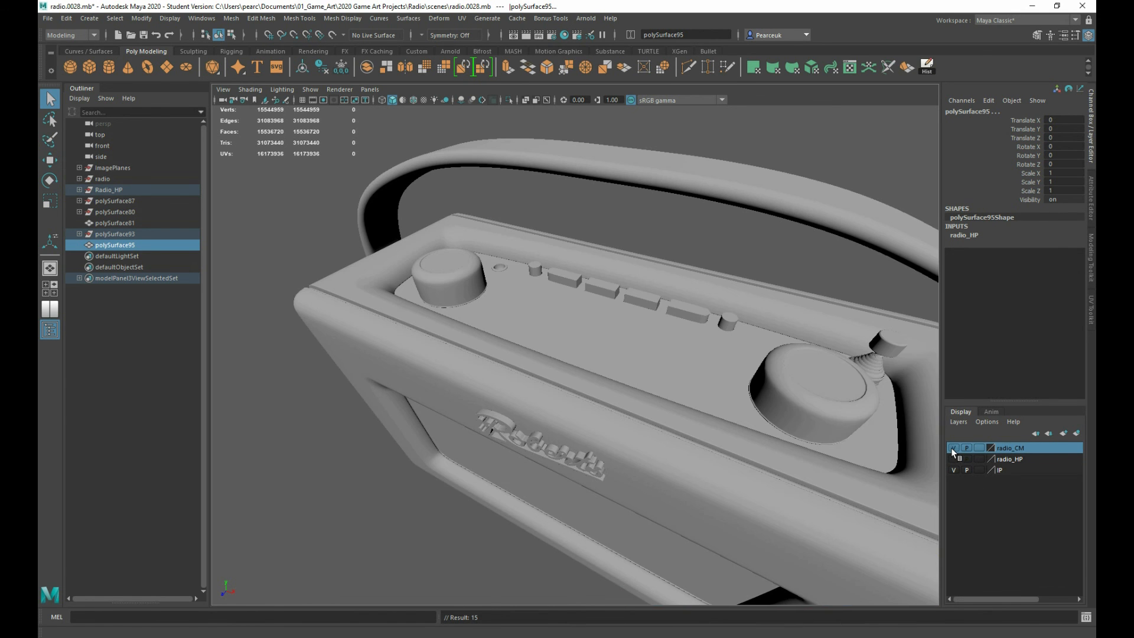
key(f)
click(289, 484)
scroll(299, 473, up, 6)
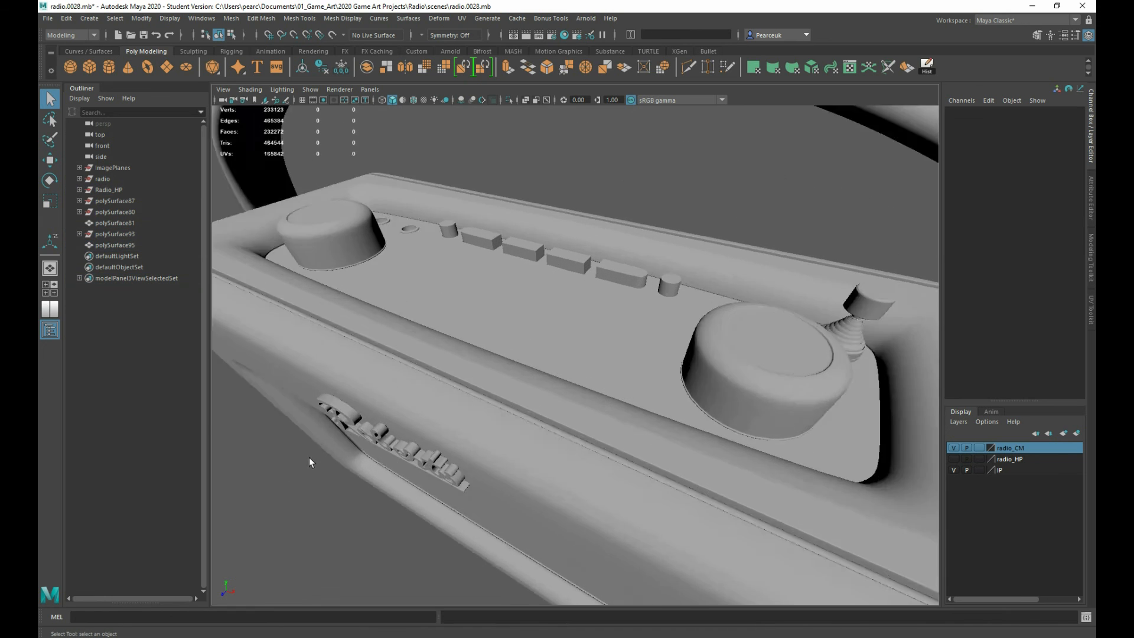
key(f)
mouse_move(371, 420)
alt+mouse_down()
mouse_move(391, 408)
mouse_move(369, 419)
alt+mouse_up()
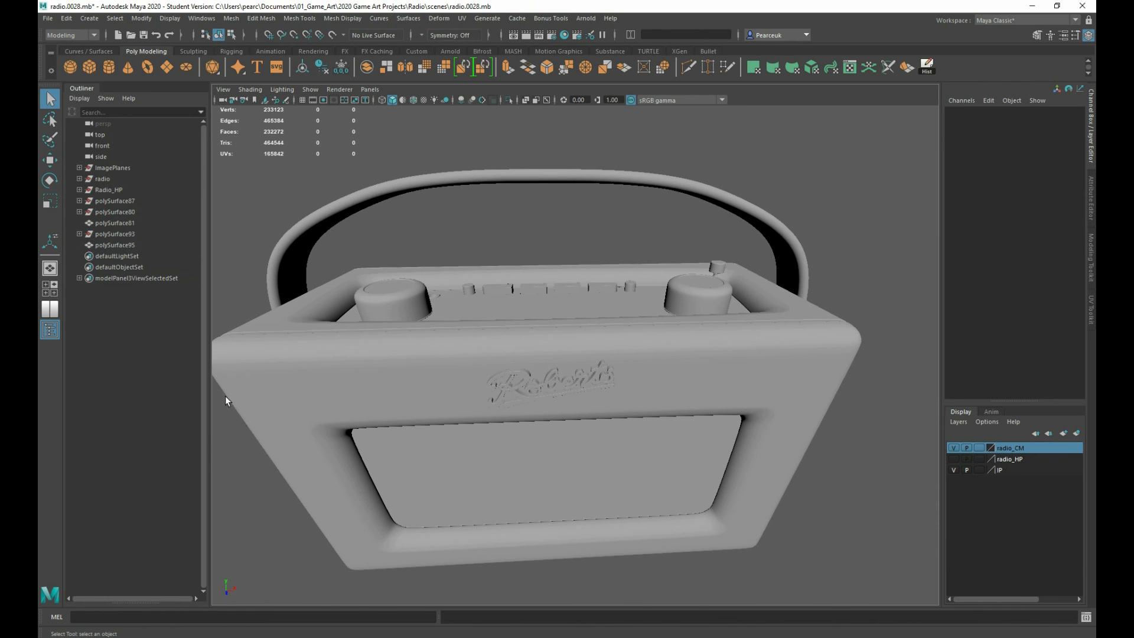